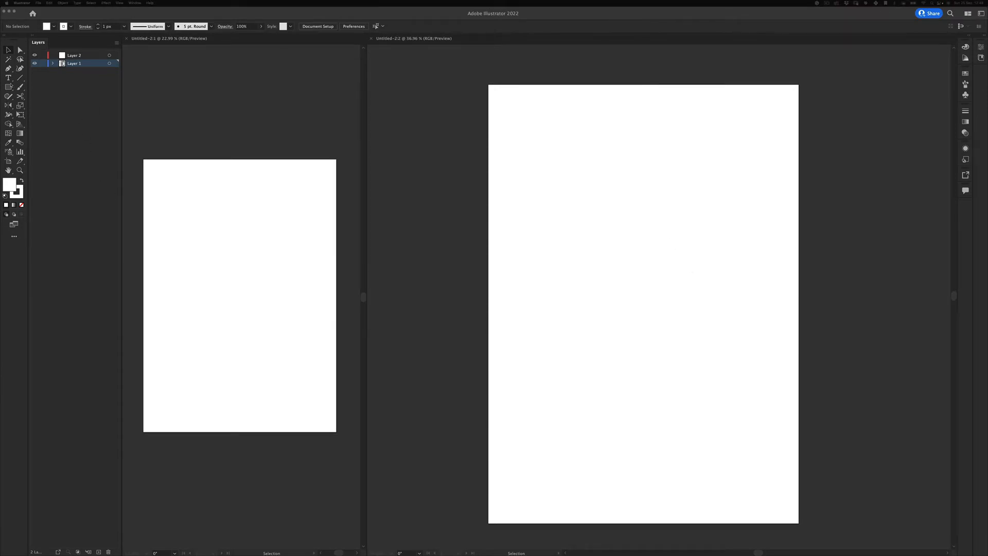
Draw a 1700 by 2400 px background rectangle covering the whole artboard.
click(8, 87)
click(46, 86)
click(63, 55)
click(417, 93)
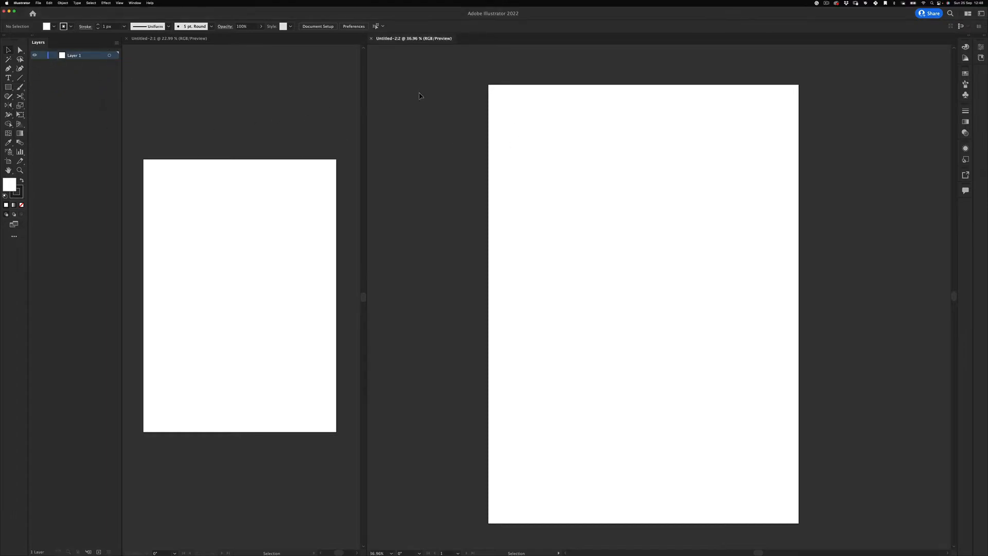
key(m)
mouse_move(489, 87)
mouse_down()
mouse_move(706, 523)
mouse_move(783, 529)
mouse_move(796, 474)
mouse_move(799, 483)
mouse_up()
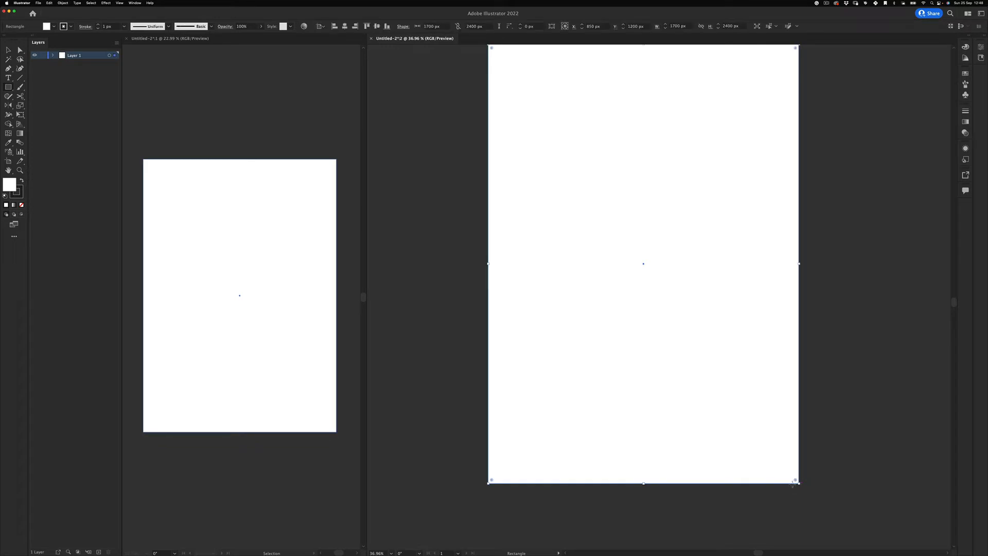
drag(662, 210, 591, 293)
drag(672, 317, 603, 206)
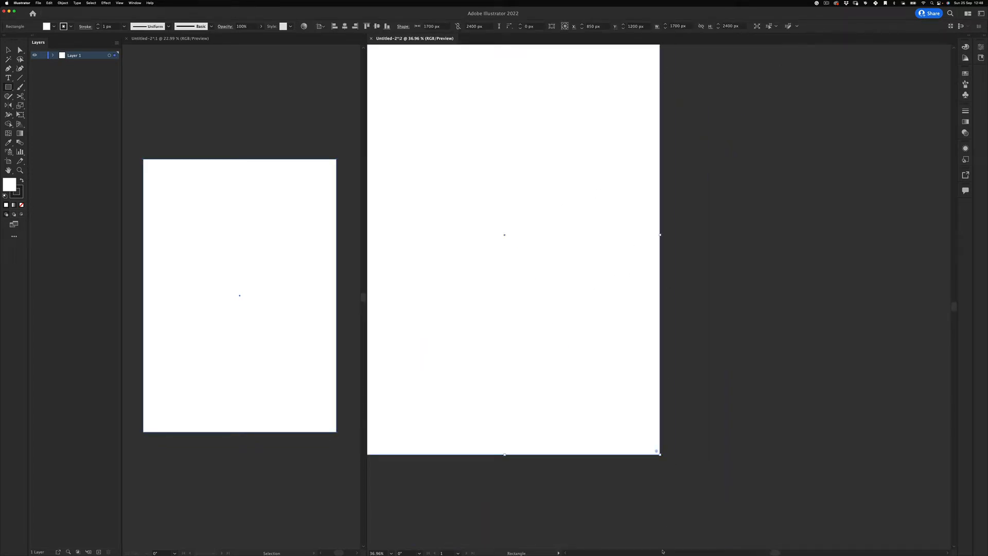
drag(601, 378, 640, 397)
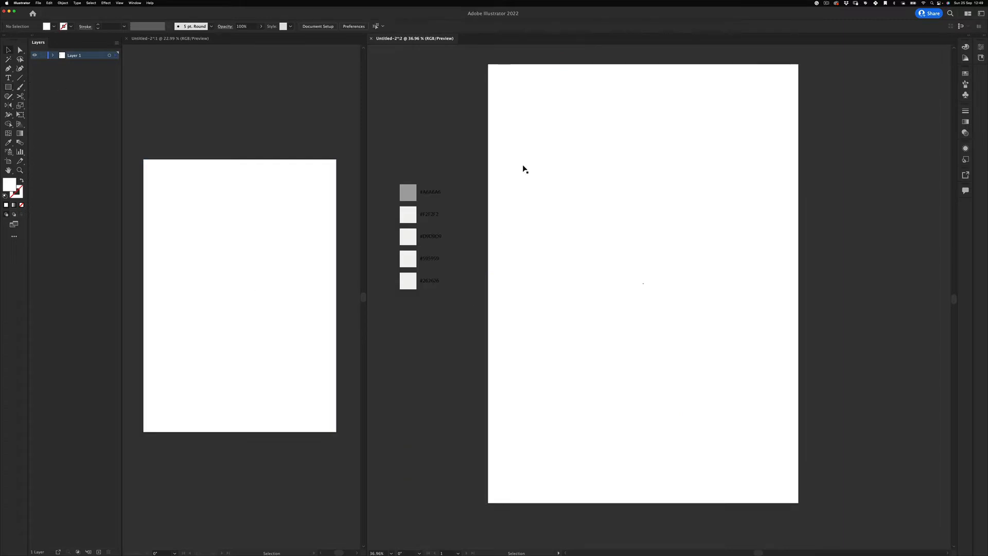
Fill the background rectangle with the grey palette swatch sampled by the Eyedropper, and lock Layer 1.
click(526, 208)
key(i)
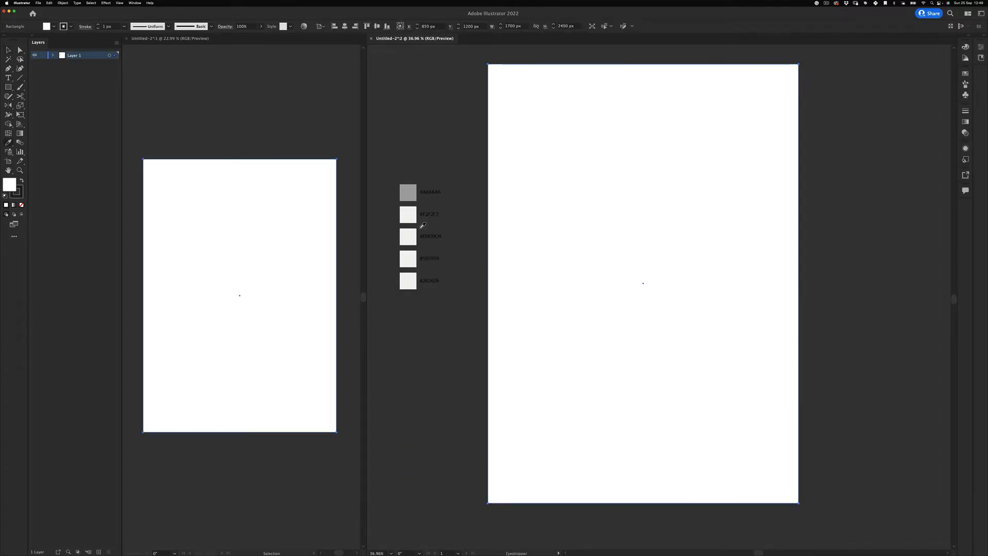
click(416, 190)
key(v)
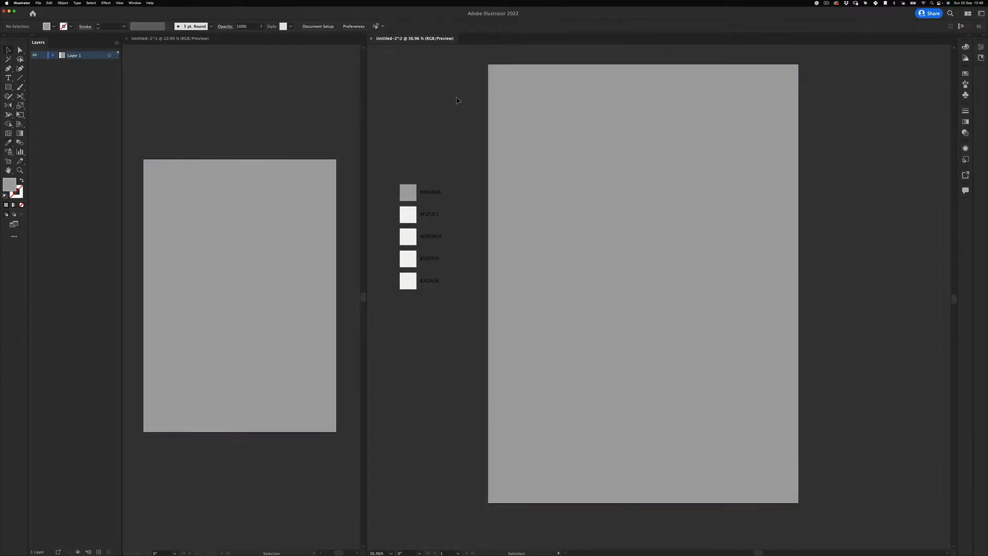
click(44, 55)
Add a new layer and draw a square about 804 px wide in the upper middle of the artboard.
click(9, 88)
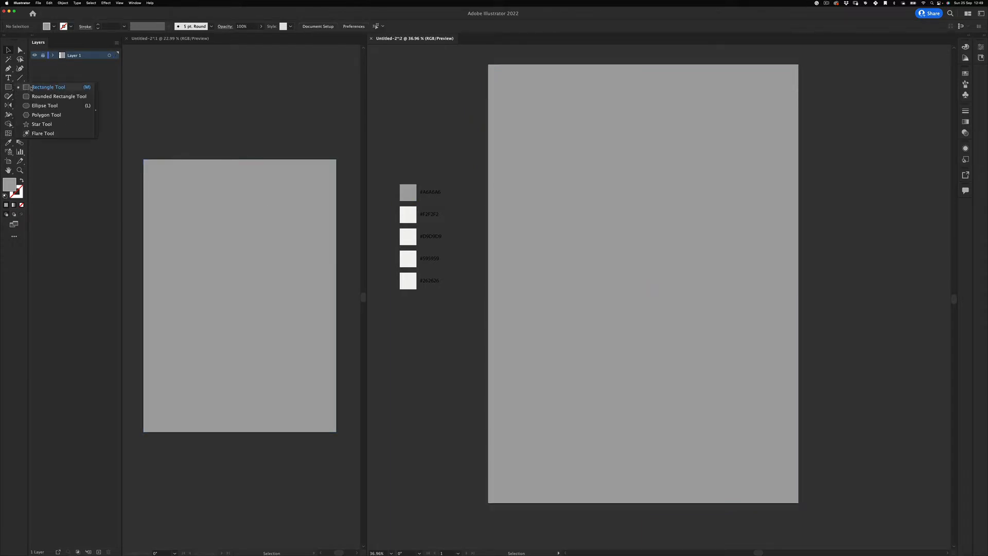
click(32, 88)
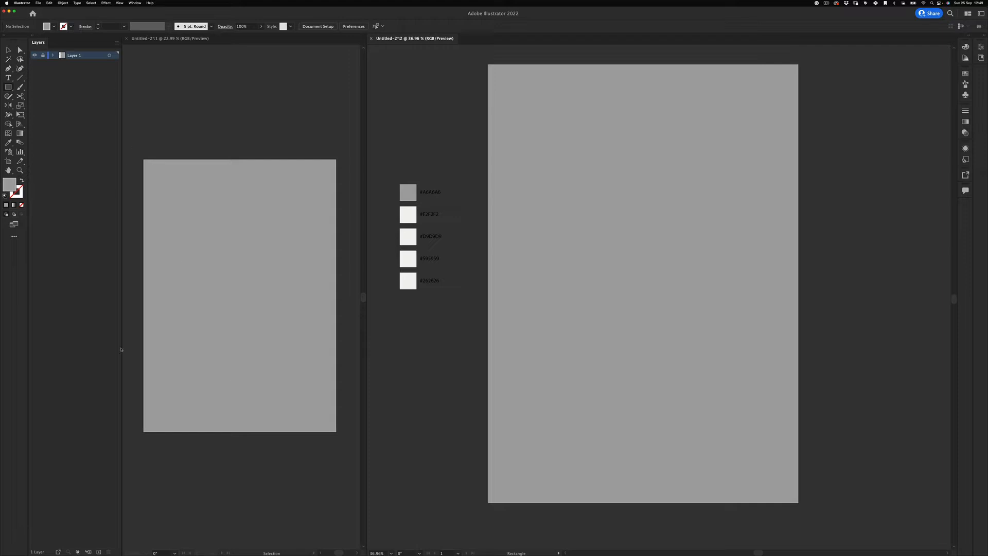
click(98, 551)
mouse_move(640, 236)
mouse_down()
mouse_move(721, 205)
mouse_move(649, 272)
mouse_move(714, 215)
mouse_up()
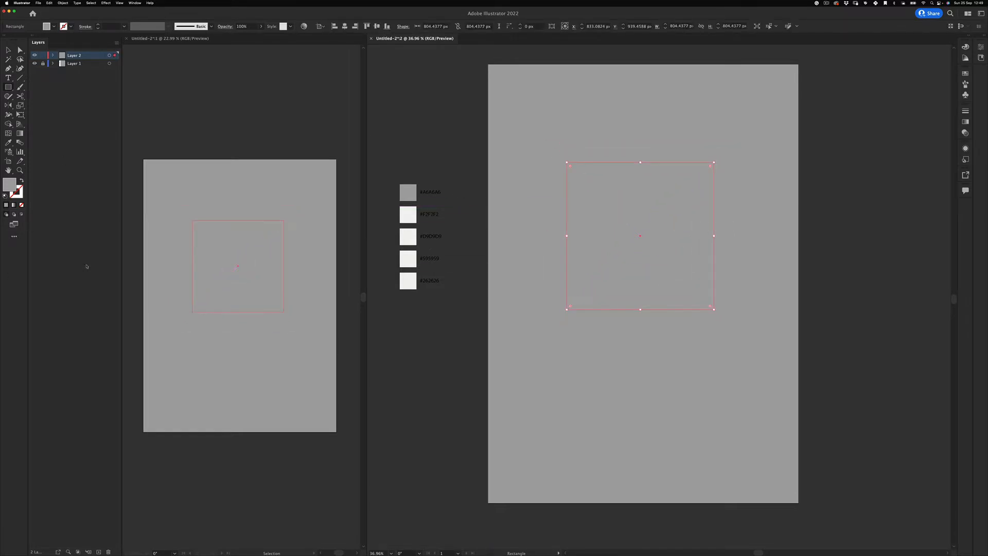
Fill the square with the off-white colour of the second palette swatch, using the Eyedropper.
key(i)
click(413, 211)
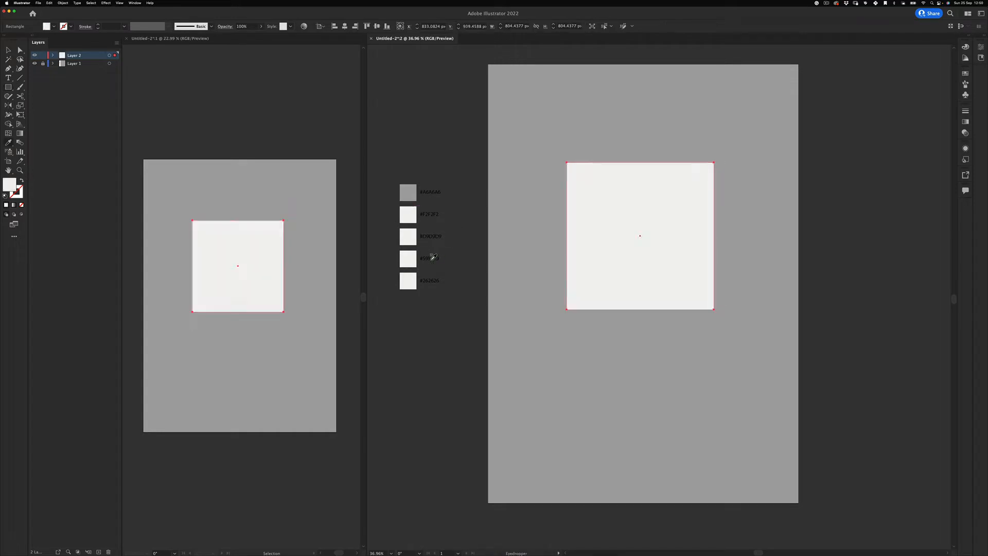
key(v)
click(507, 176)
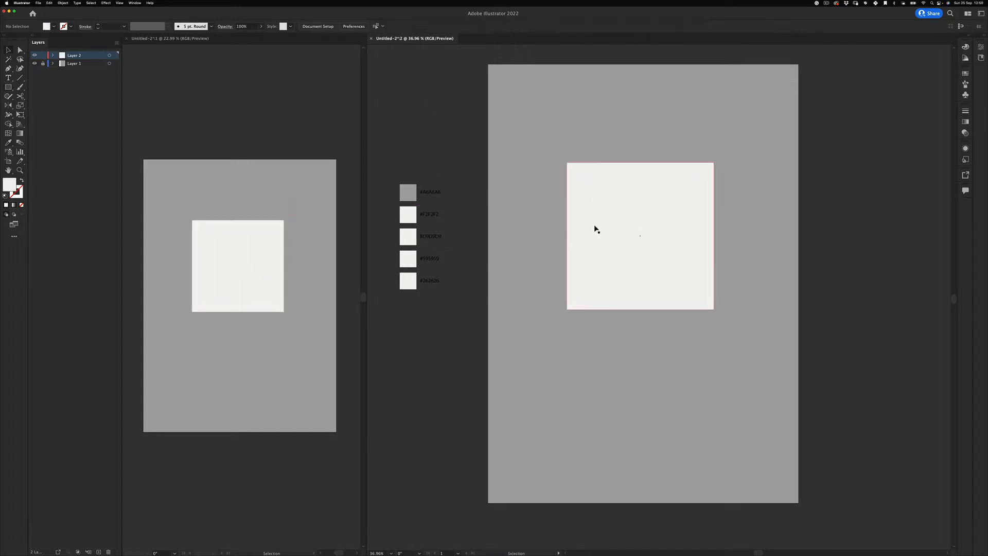
Apply the 3D (Classic) Extrude & Bevel effect to the square with the Isometric Right position.
click(595, 229)
click(106, 3)
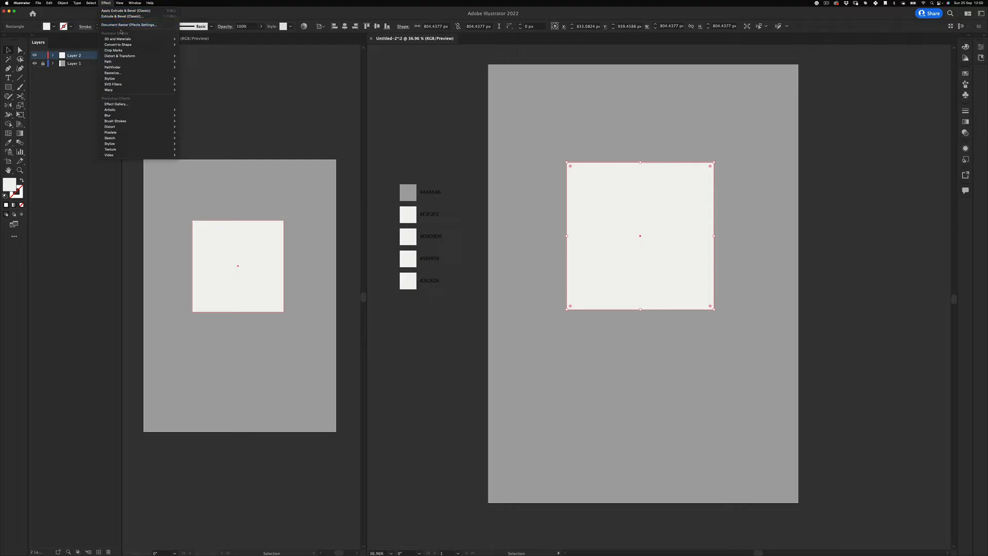
mouse_move(129, 39)
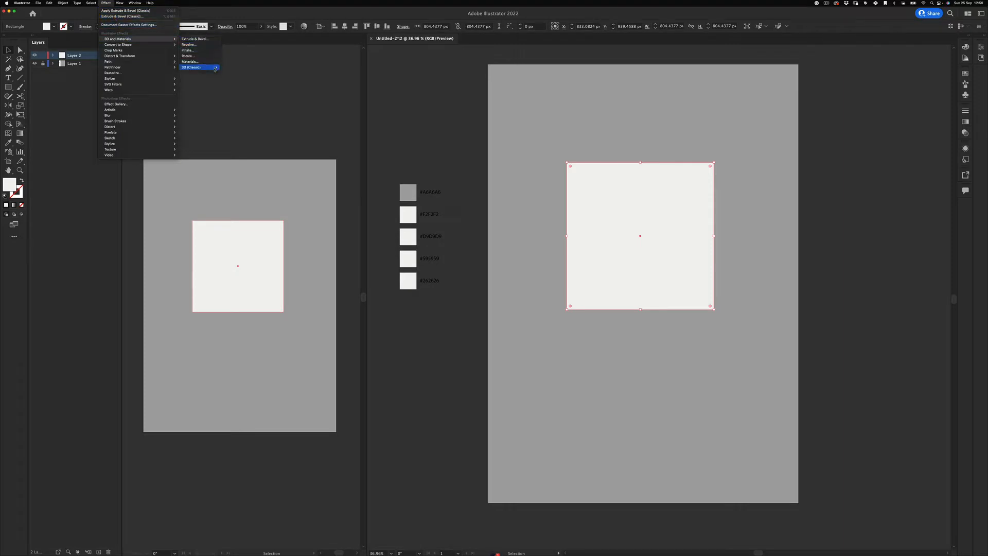
mouse_move(215, 69)
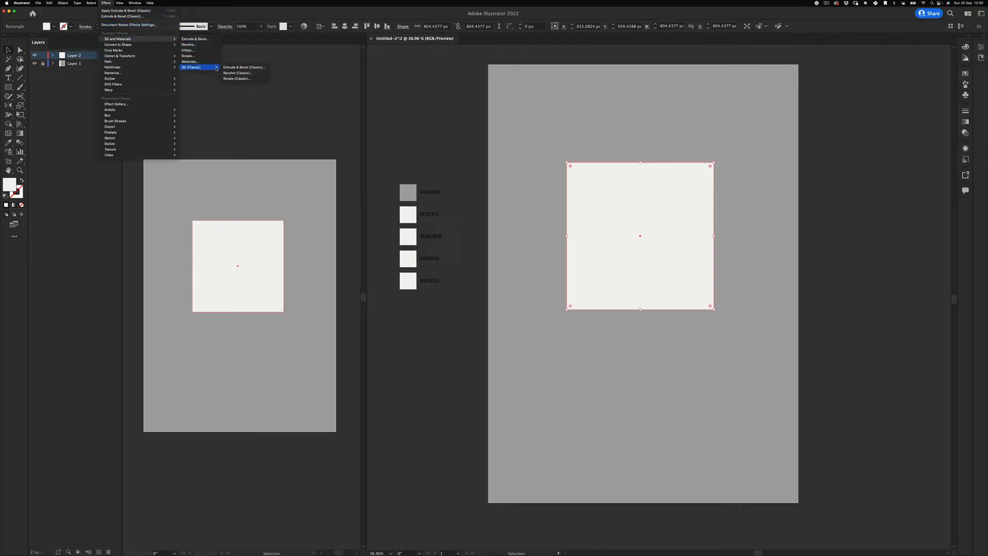
click(242, 67)
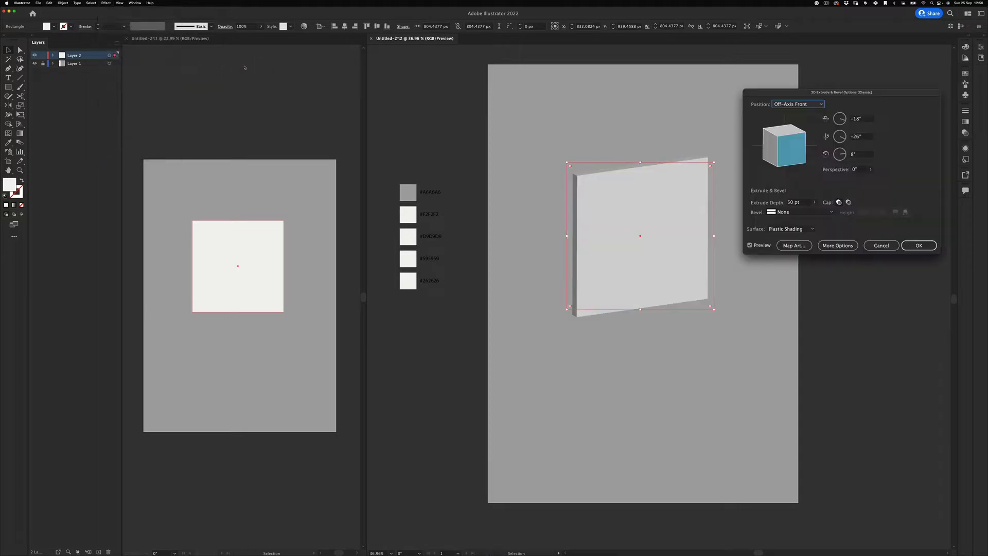
click(776, 107)
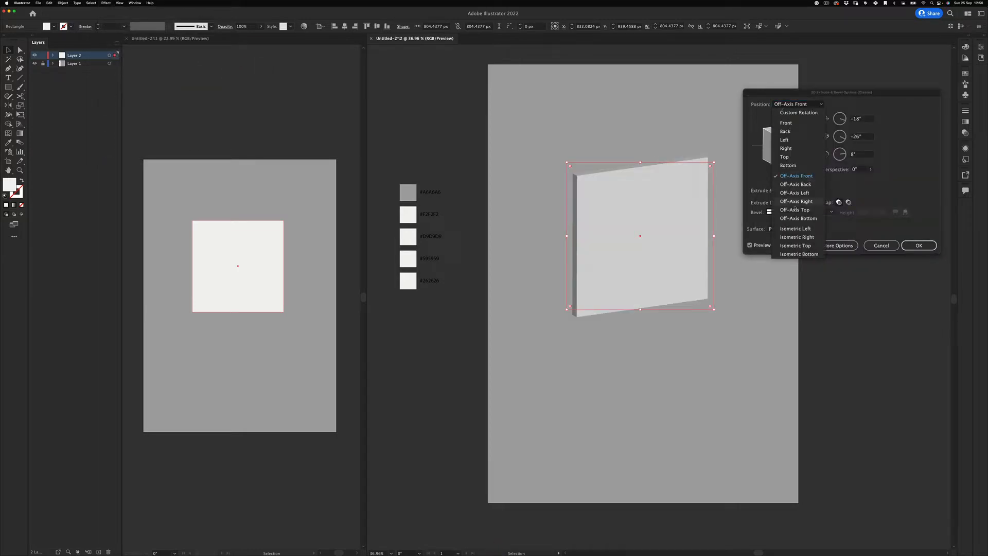
click(797, 237)
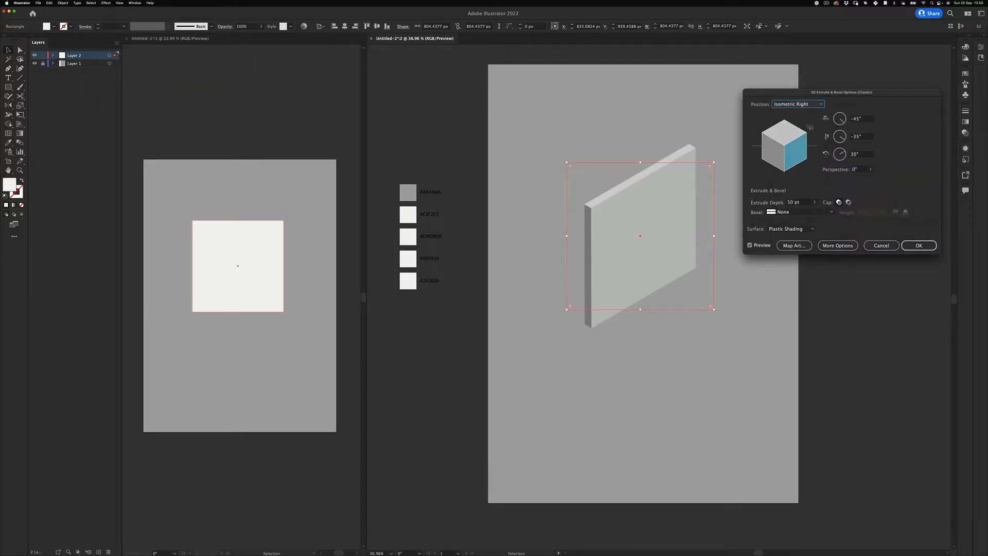
Set the extrude depth to 150 pt and apply the effect.
click(798, 202)
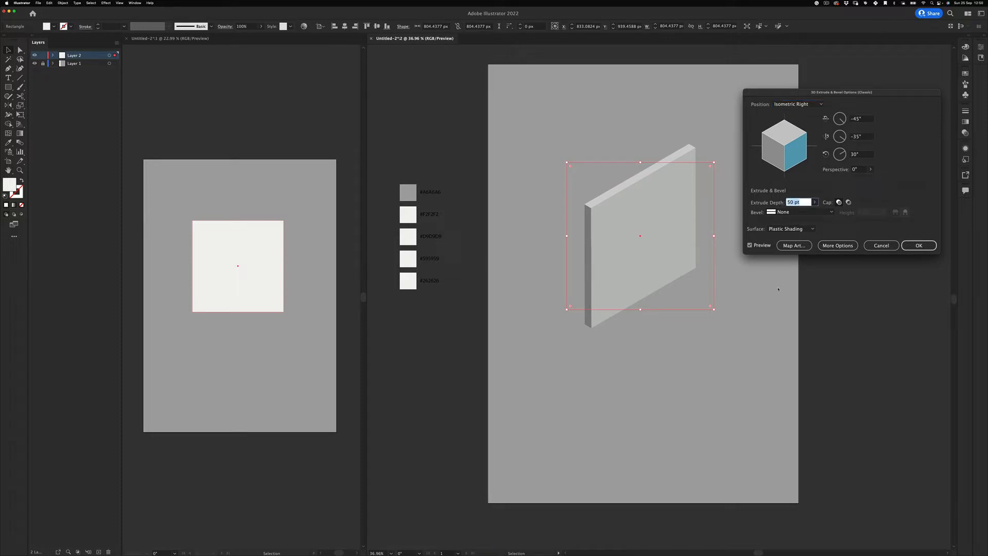
text(150)
key(Tab)
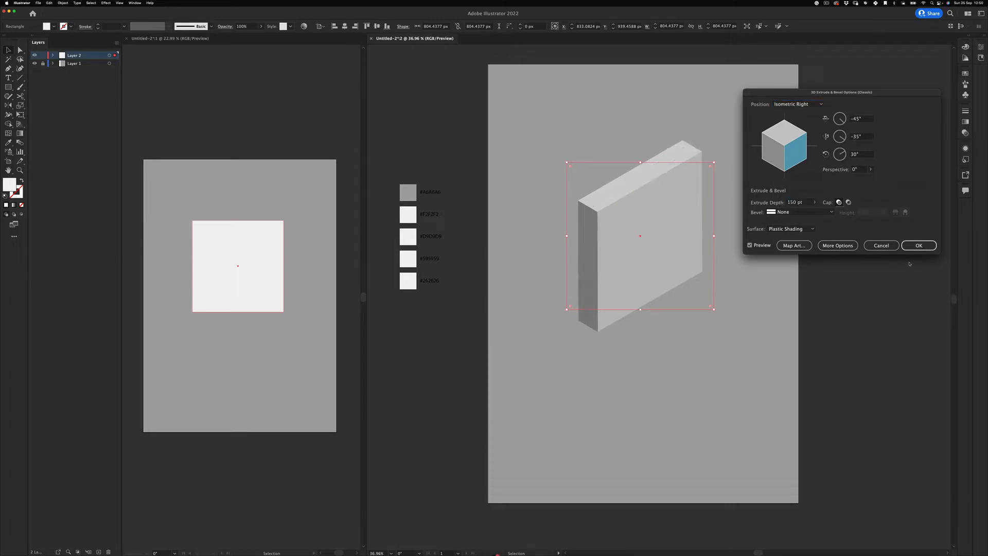
click(919, 245)
Nudge the extruded block slightly up and left, and expand its appearance into editable shapes.
drag(658, 256, 651, 245)
click(63, 3)
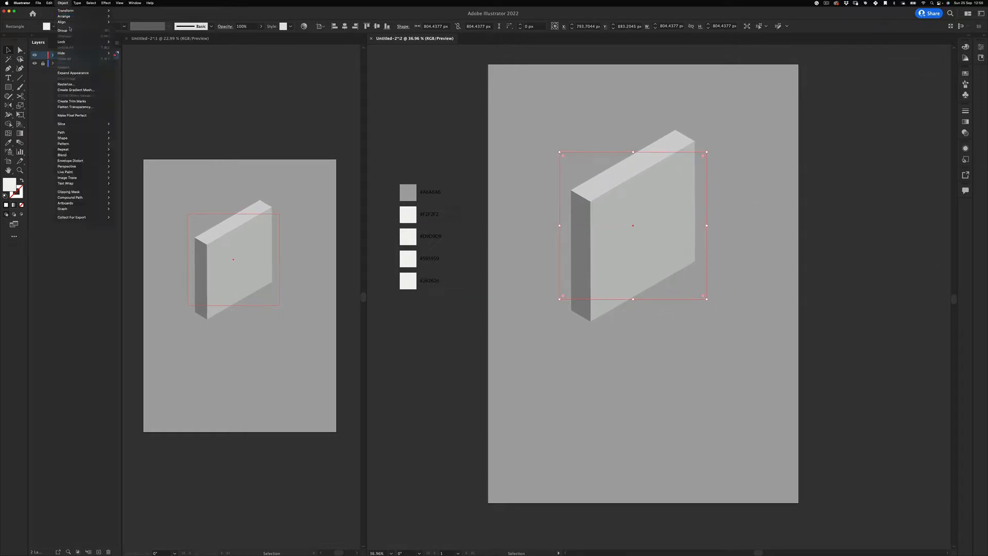
click(82, 73)
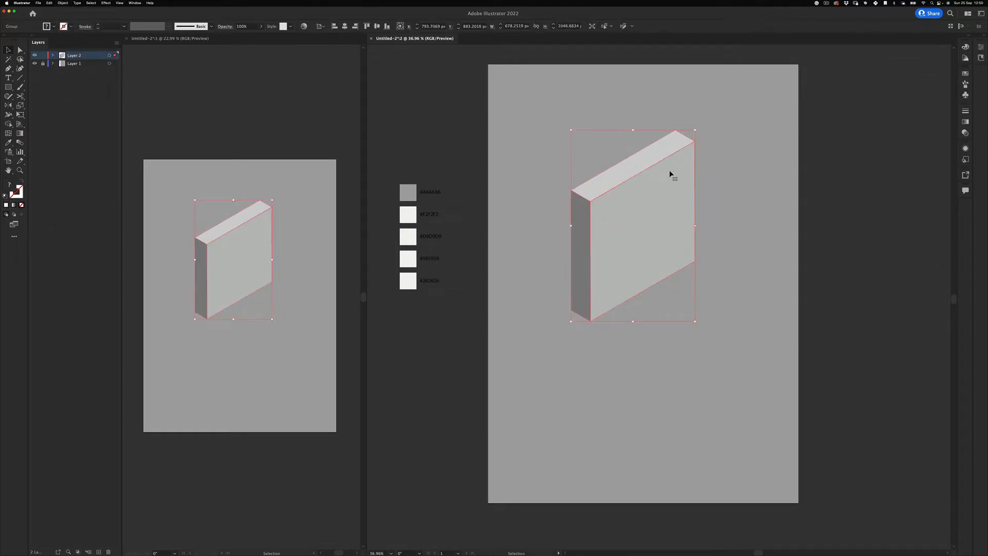
Reposition the expanded block in the upper middle of the artboard and deselect it.
drag(667, 226, 660, 232)
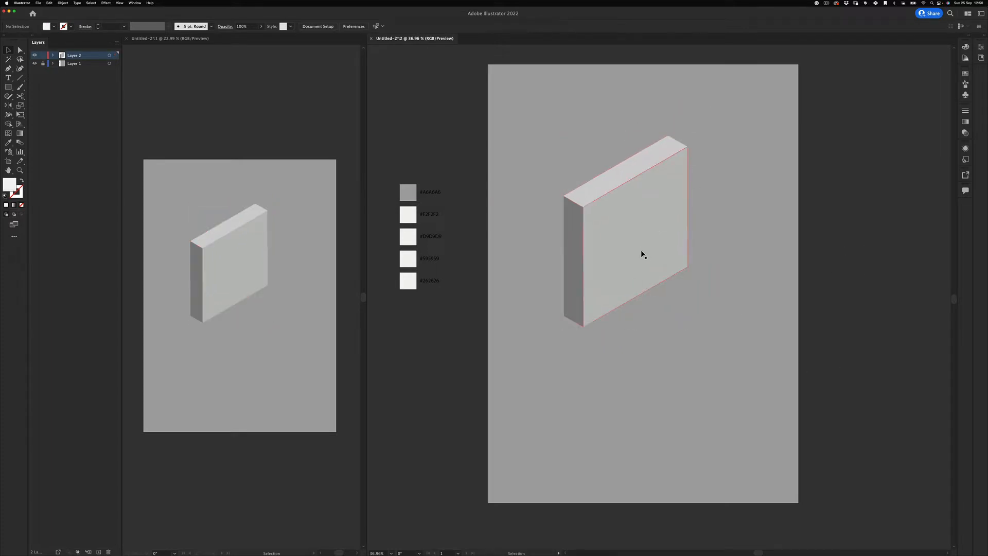
drag(644, 254, 638, 246)
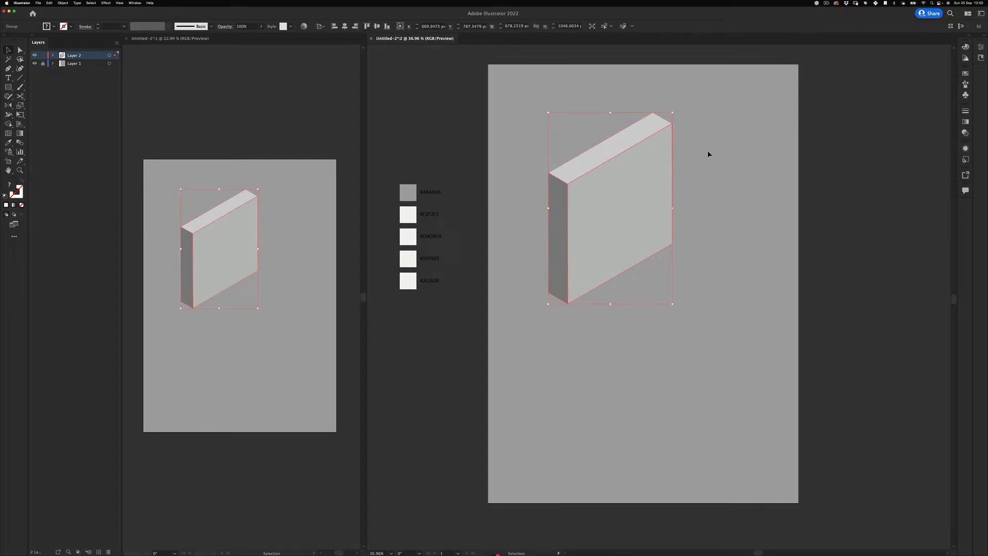
click(745, 145)
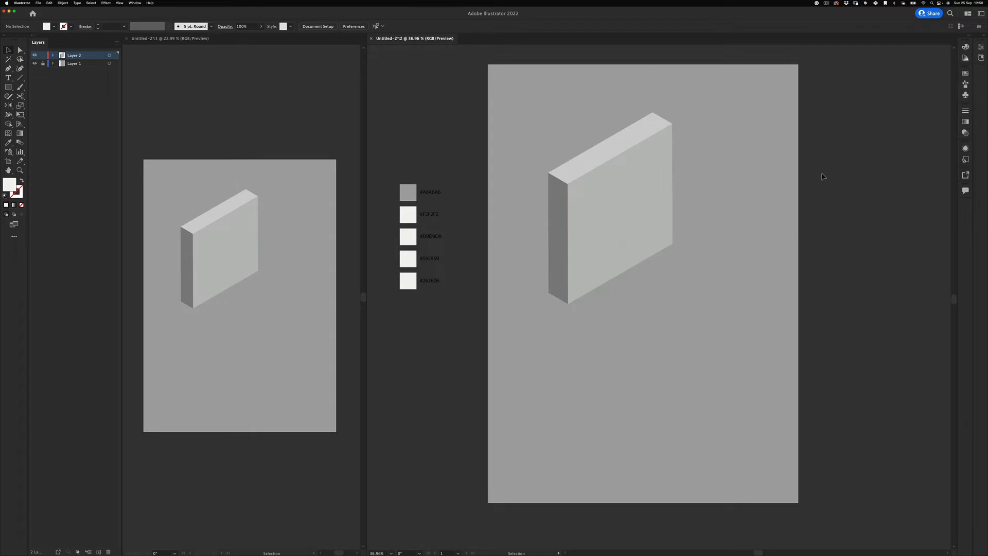
drag(627, 235, 642, 259)
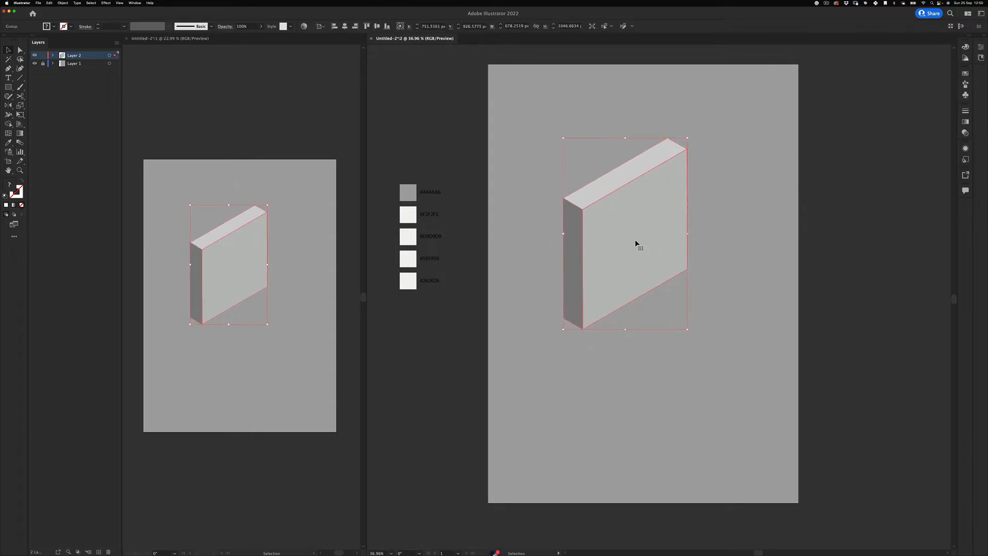
click(823, 184)
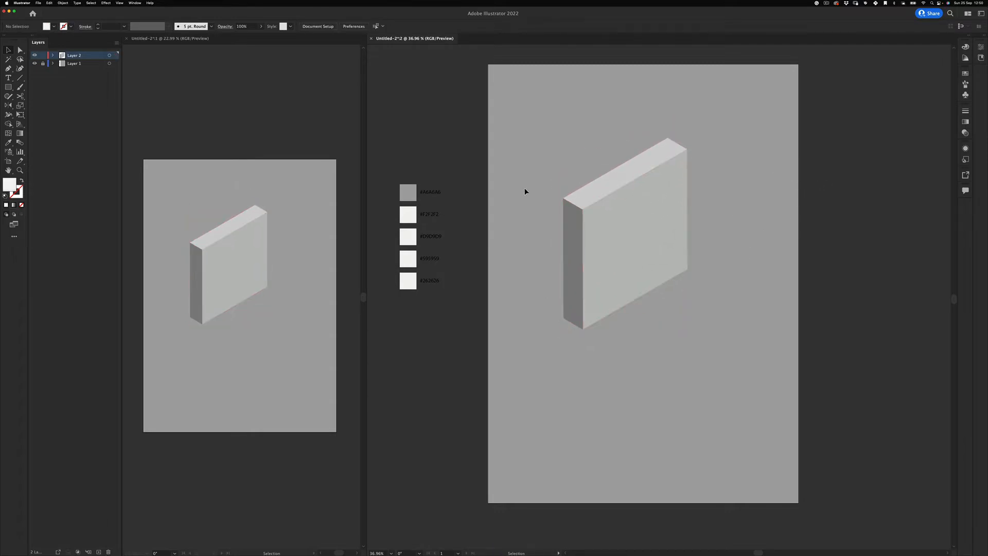
Configure the Rectangular Grid tool to a width of 1700 px and a height of 2400 px, keeping 5 horizontal and 5 vertical dividers.
click(20, 78)
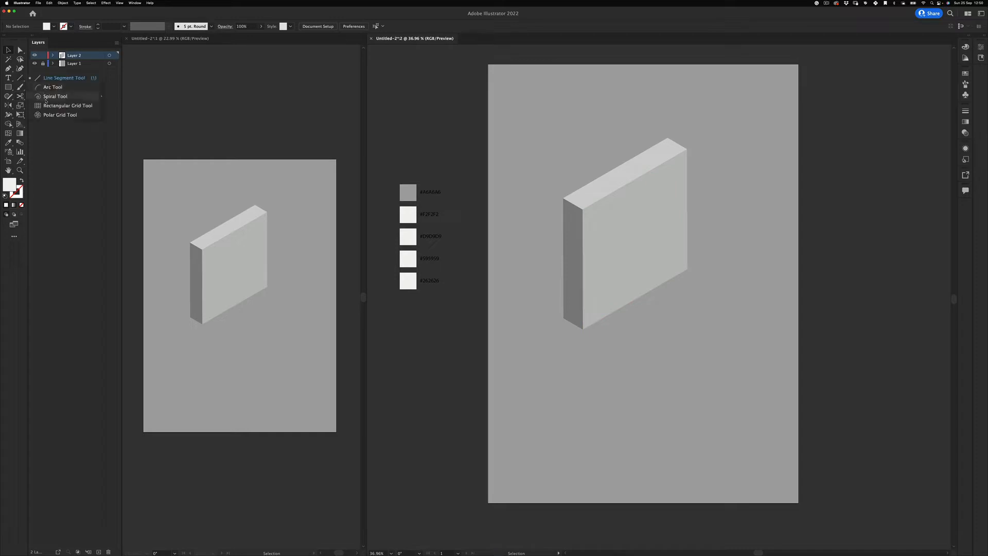
click(45, 106)
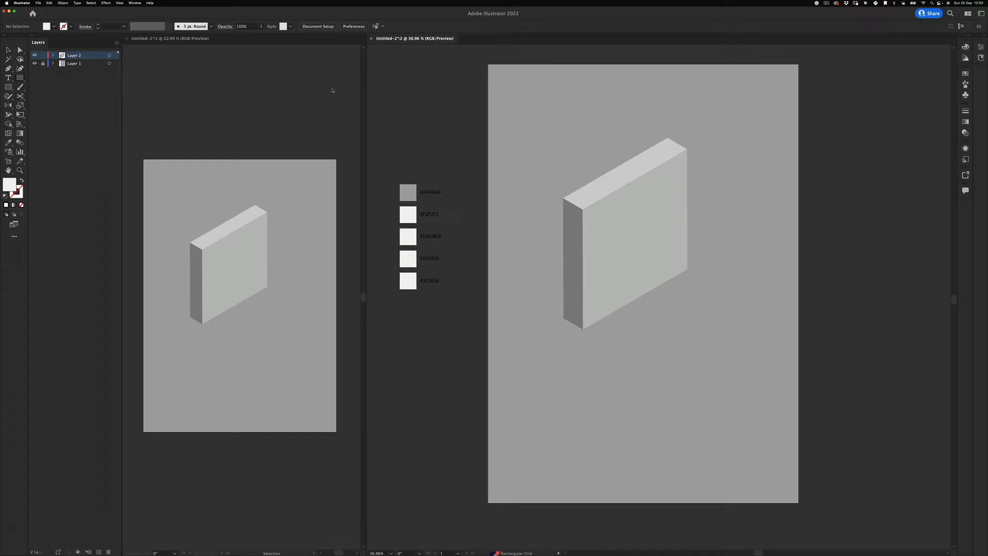
double_click(23, 79)
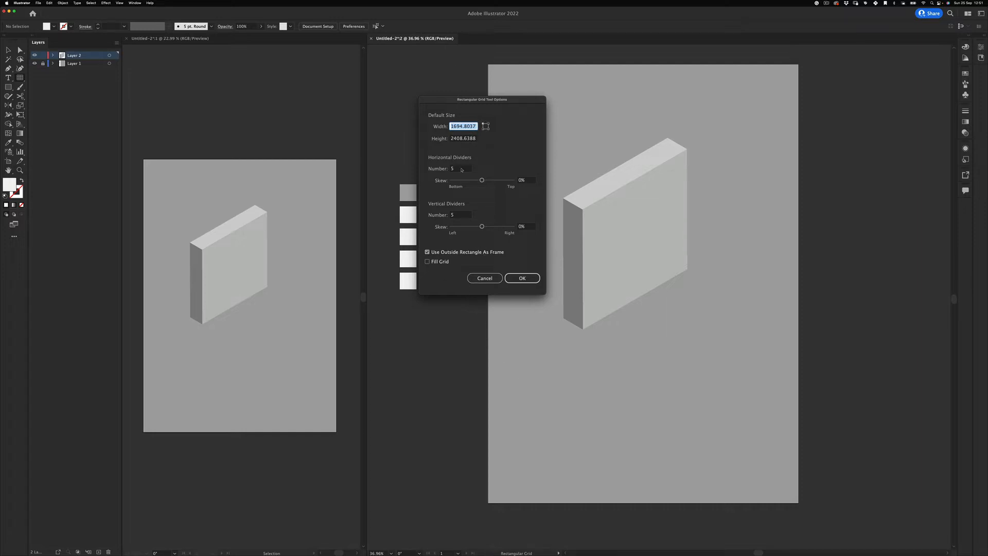
text(17)
key(Tab)
text(240)
key(Tab)
key(Tab)
key(Tab)
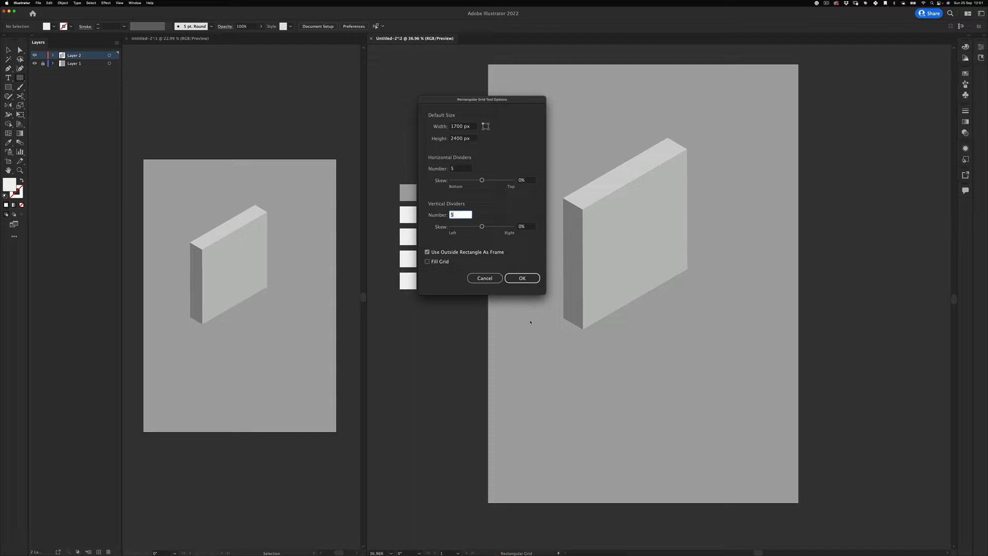
click(524, 278)
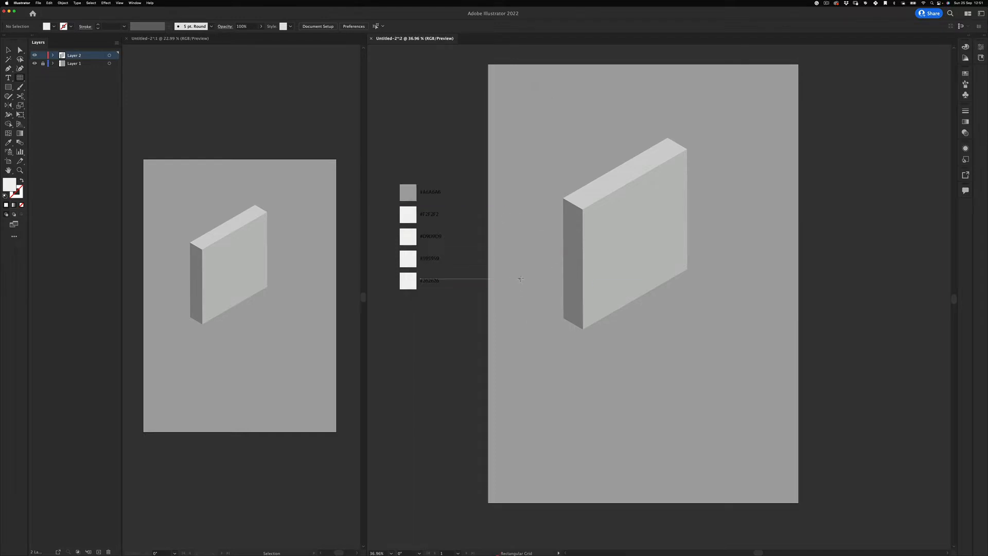
Place the rectangular grid and align it to the artboard's horizontal centre and top edge, leaving the grid selected.
click(521, 279)
click(526, 278)
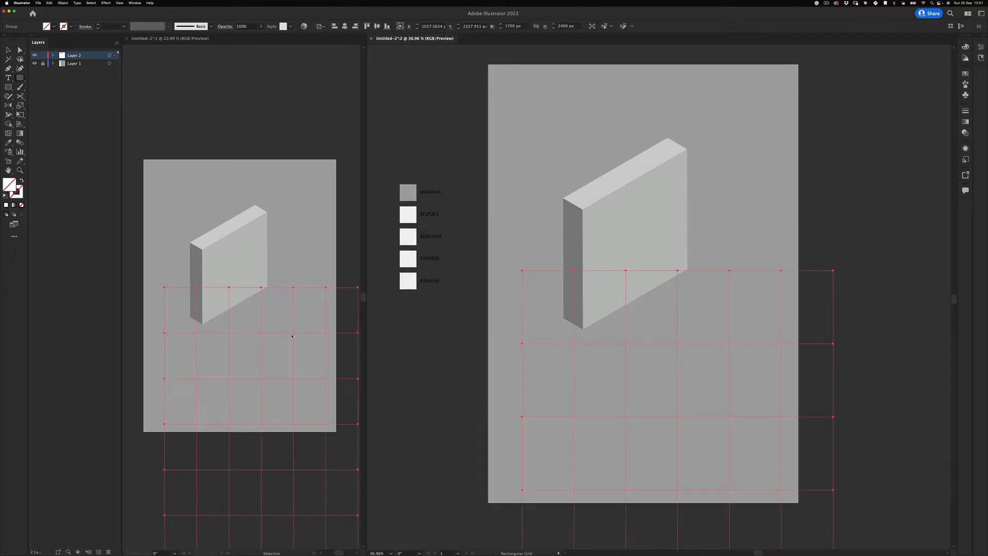
click(345, 25)
click(367, 26)
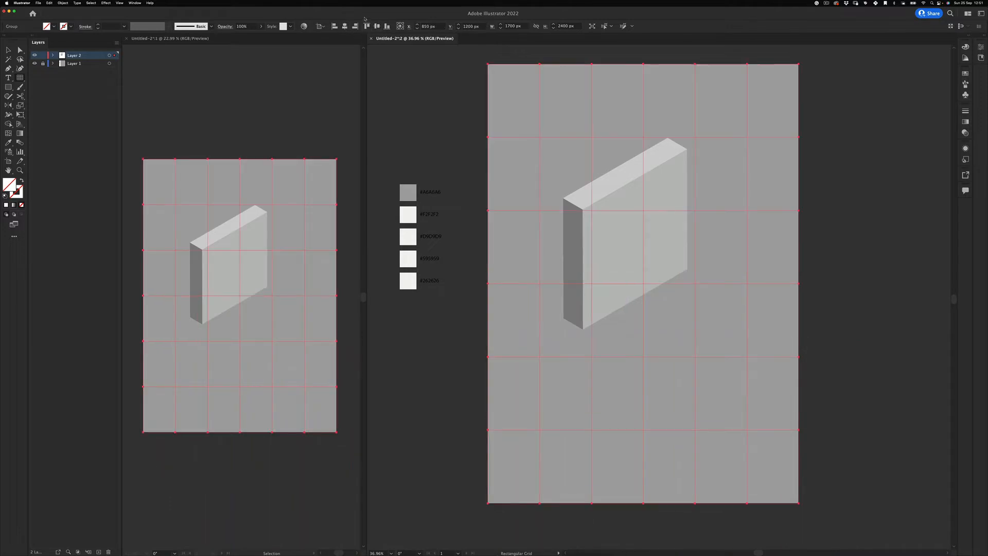
key(v)
click(521, 246)
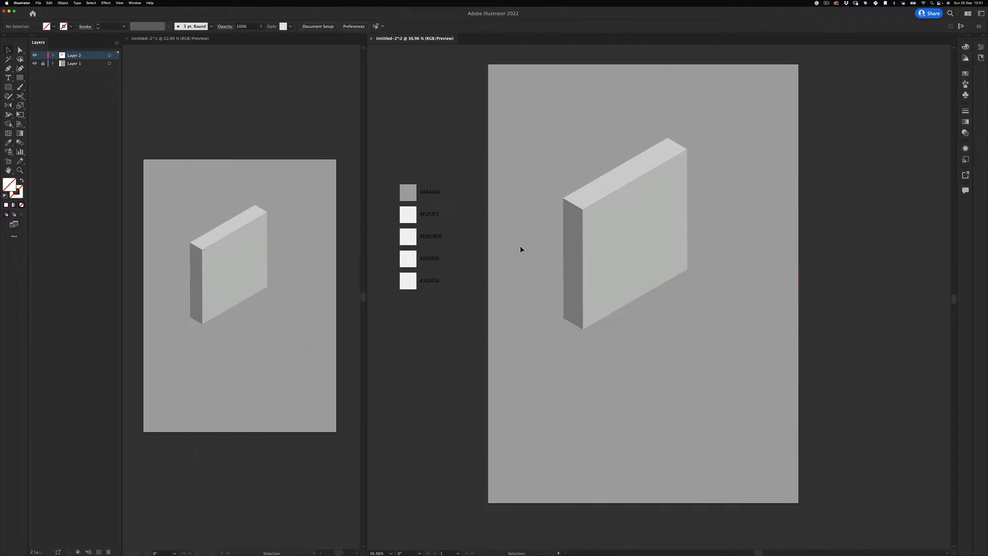
click(540, 209)
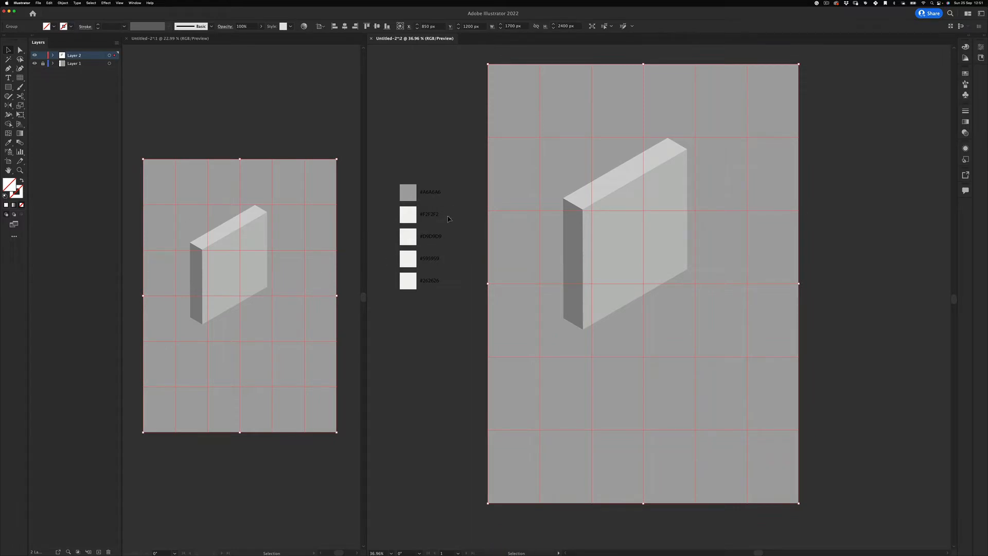
Give the rectangular grid a stroke sampled from the #F2F2F2 swatch with no fill, and deselect it.
key(i)
click(409, 215)
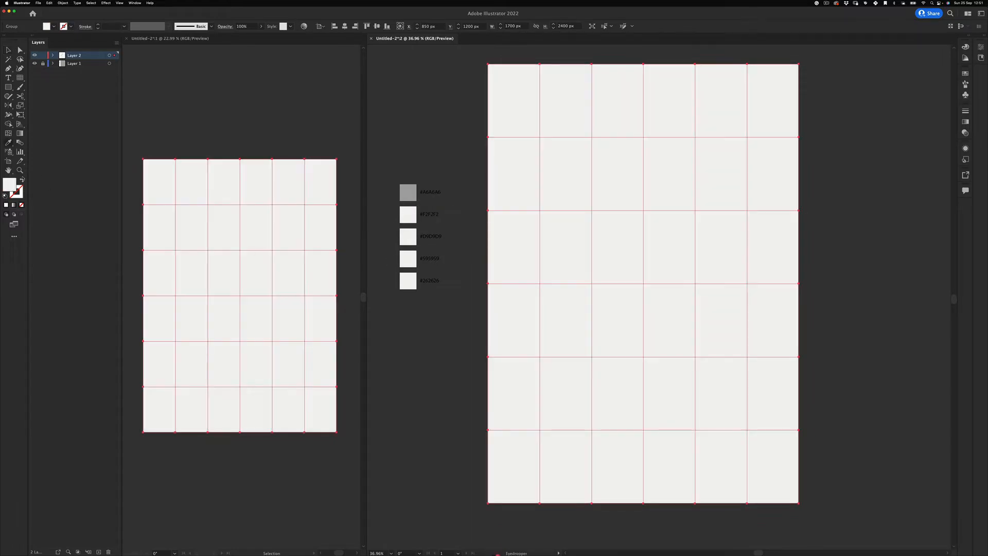
click(22, 179)
key(v)
click(410, 119)
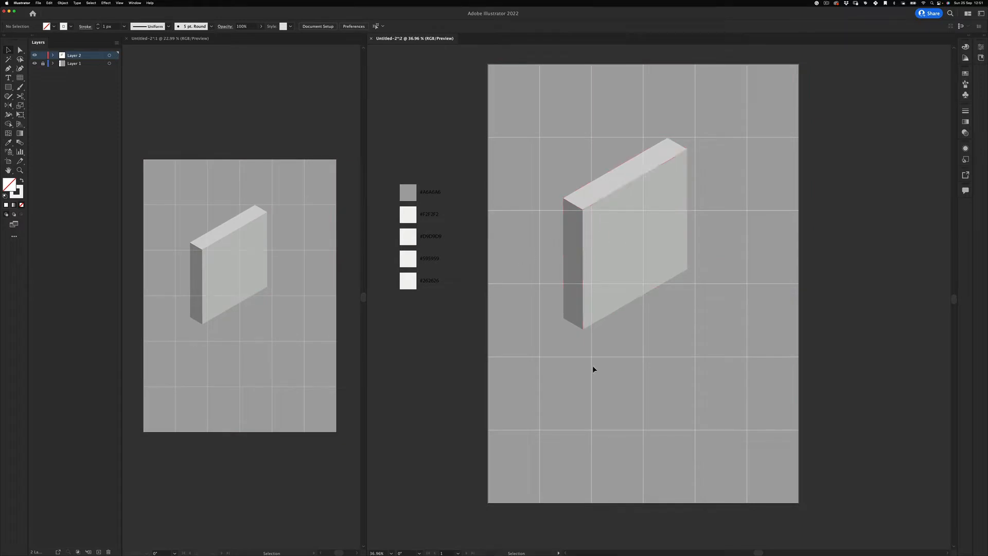
Move the block down and right onto the gridlines, and enlarge it proportionally to about 694 × 1071 px.
drag(615, 194, 616, 243)
click(421, 438)
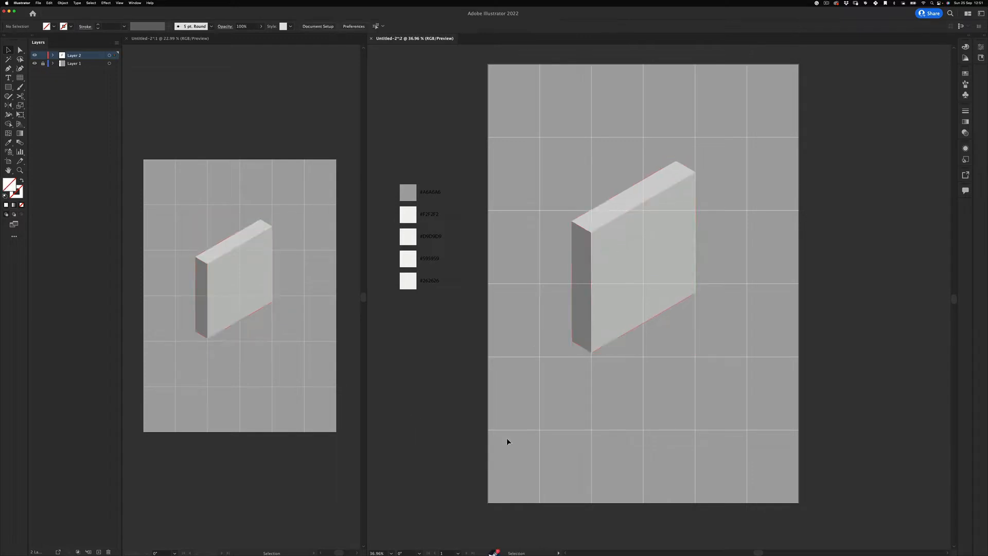
click(609, 316)
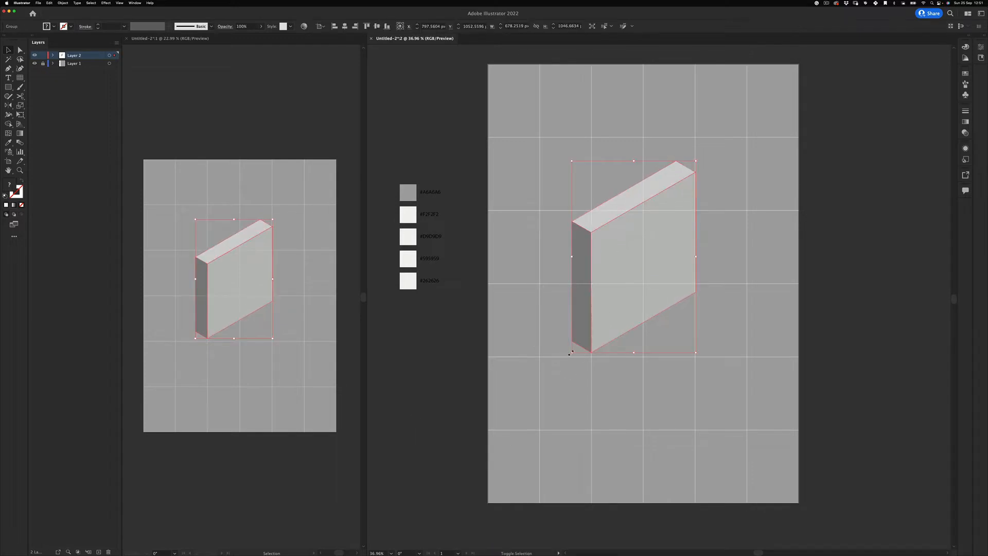
drag(571, 353, 568, 358)
Align the block's lowest front corner with a grid intersection and deselect the block.
key(z)
click(613, 353)
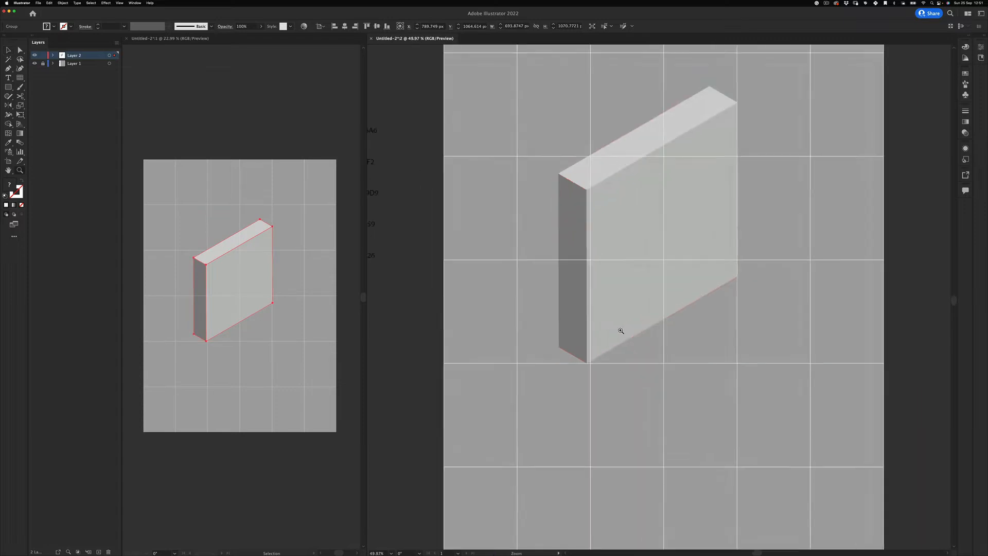
drag(621, 331, 584, 325)
key(super+space)
click(472, 427)
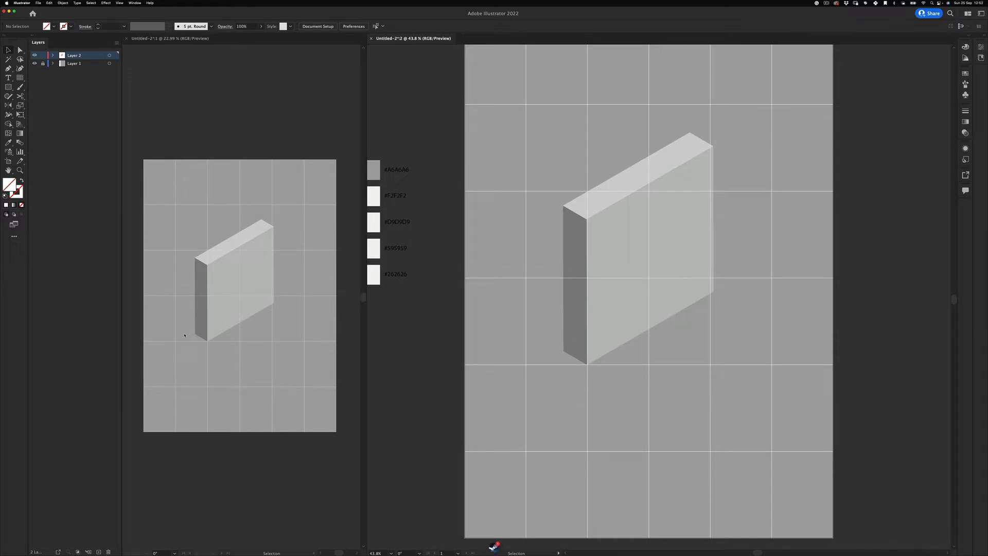
Scale the block down slightly from its upper-right corner so its right edge meets the vertical gridline.
key(z)
drag(609, 254, 647, 275)
key(v)
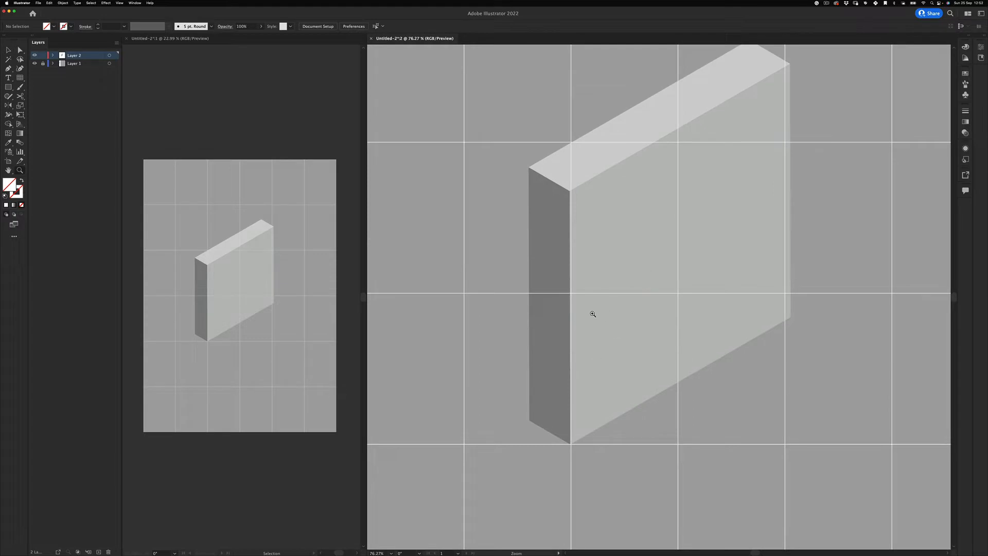
click(600, 226)
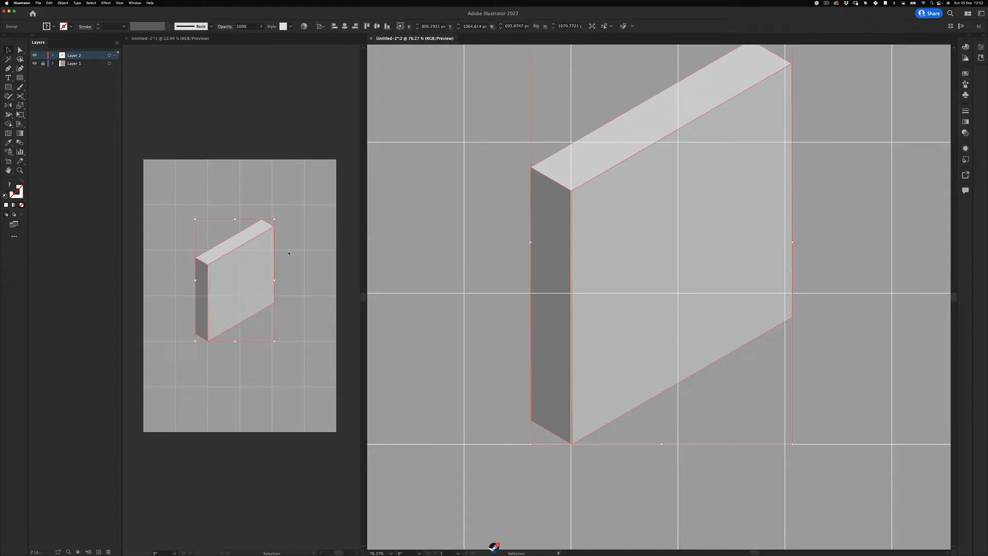
scroll(622, 329, right, 3)
scroll(622, 329, up, 3)
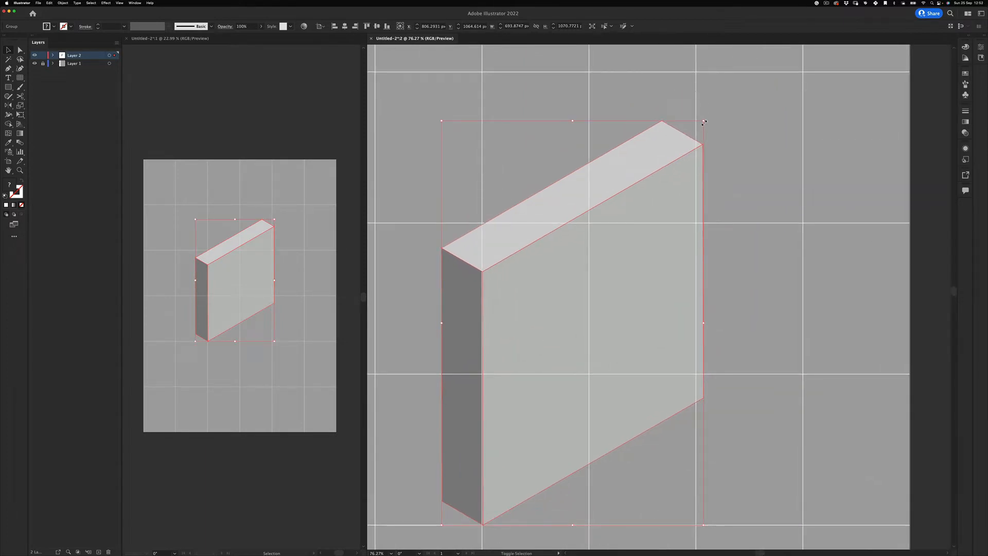
drag(705, 122, 698, 129)
Duplicate the block one grid column to the right and one row down, and deselect the copy.
key(z)
drag(589, 297, 519, 369)
key(v)
click(431, 421)
drag(582, 290, 569, 247)
click(740, 155)
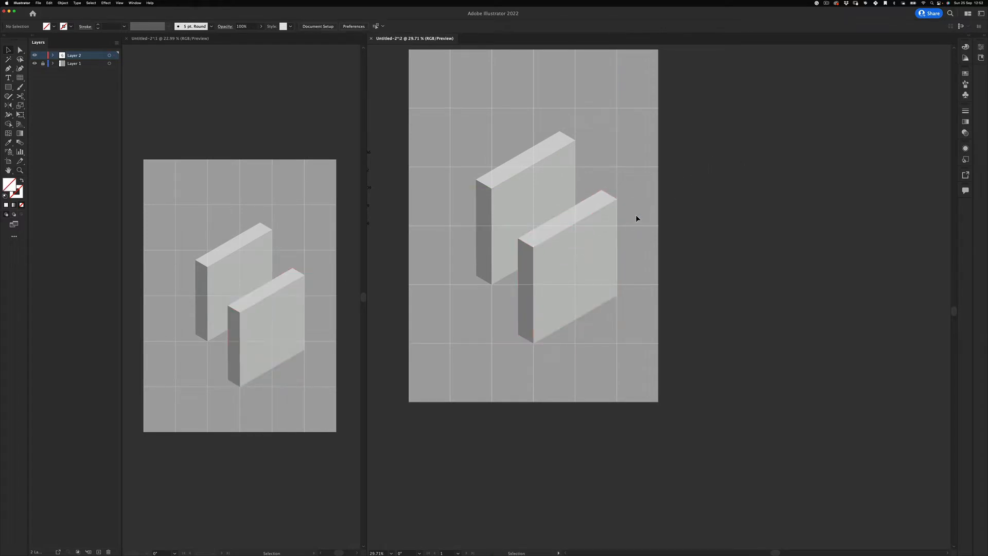
Scale both blocks up together from their upper-left corner to about 1133 × 1705 px, reaching the first inner vertical gridline.
click(521, 201)
shift+click(603, 271)
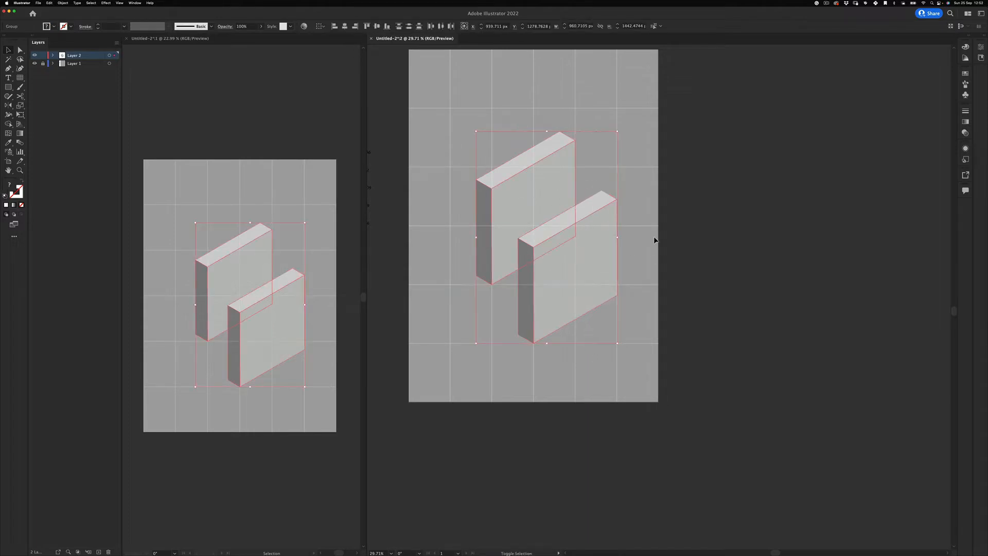
scroll(585, 195, up, 5)
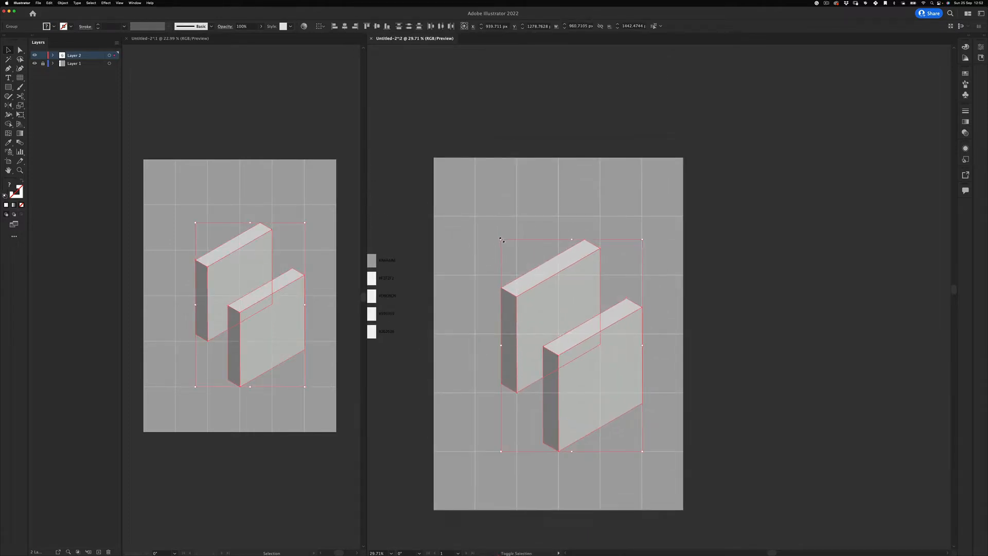
drag(501, 240, 468, 202)
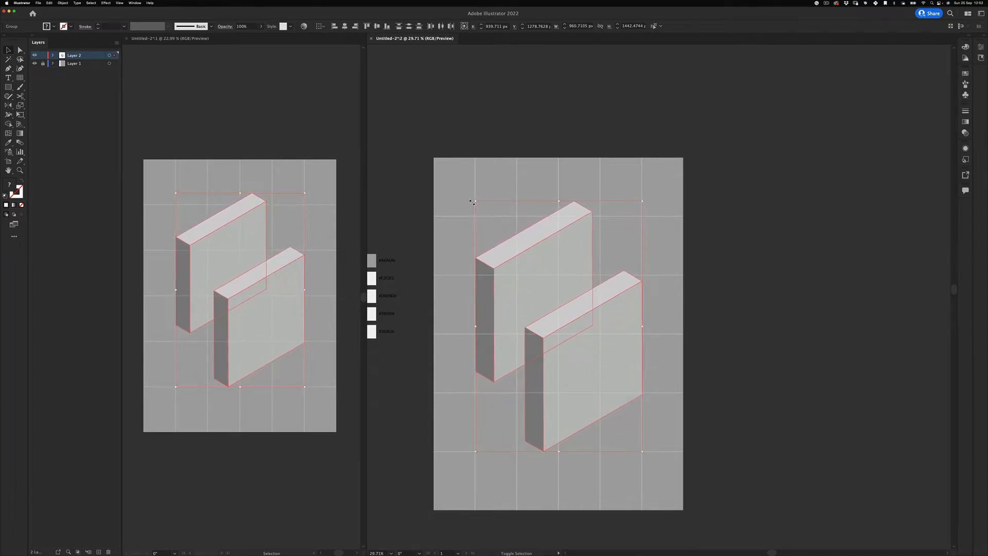
click(734, 122)
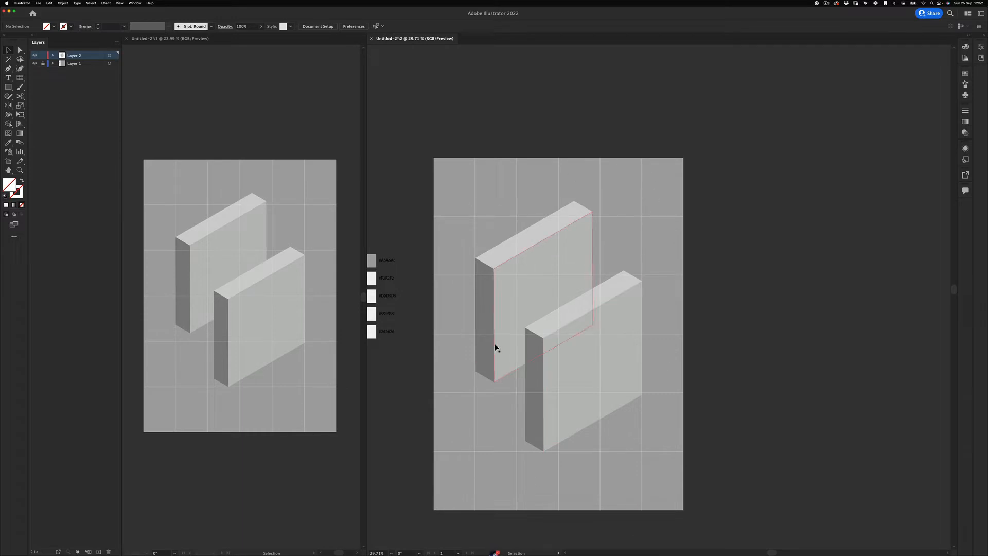
Enlarge both blocks slightly to about 1139 × 1710 px so the rear block's left edge meets the vertical gridline.
drag(497, 345, 538, 345)
drag(503, 402, 546, 270)
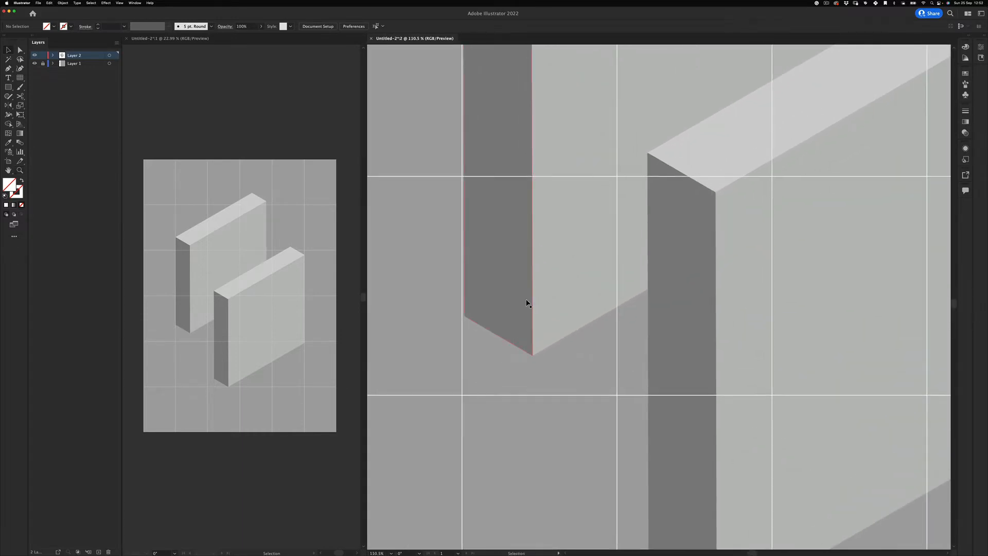
super+click(564, 287)
drag(580, 189, 596, 508)
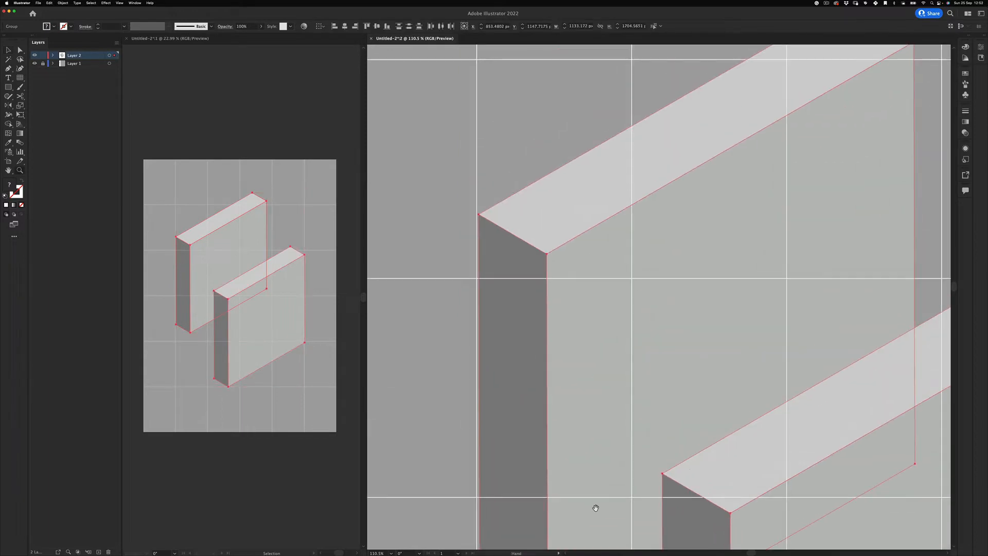
drag(543, 217, 550, 284)
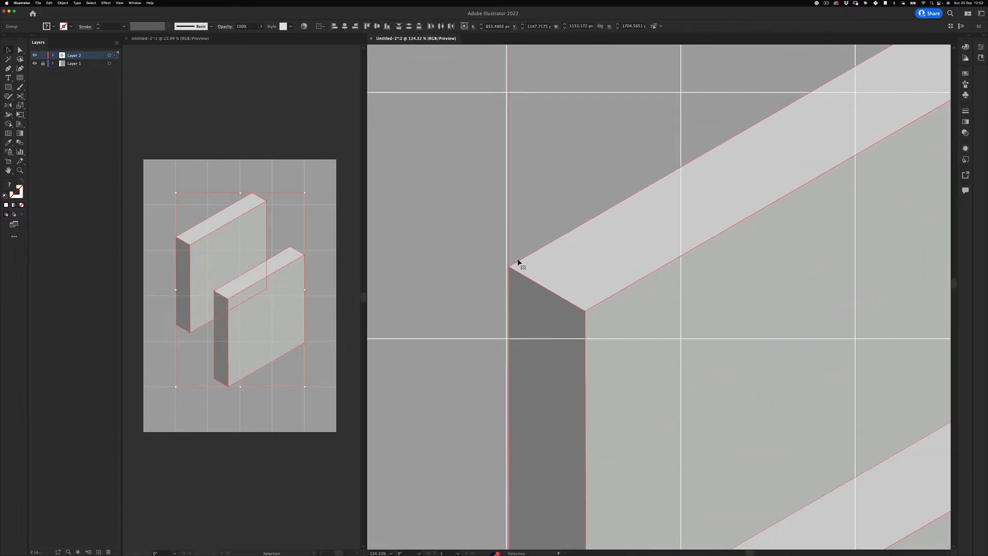
drag(523, 165, 539, 266)
drag(547, 213, 533, 158)
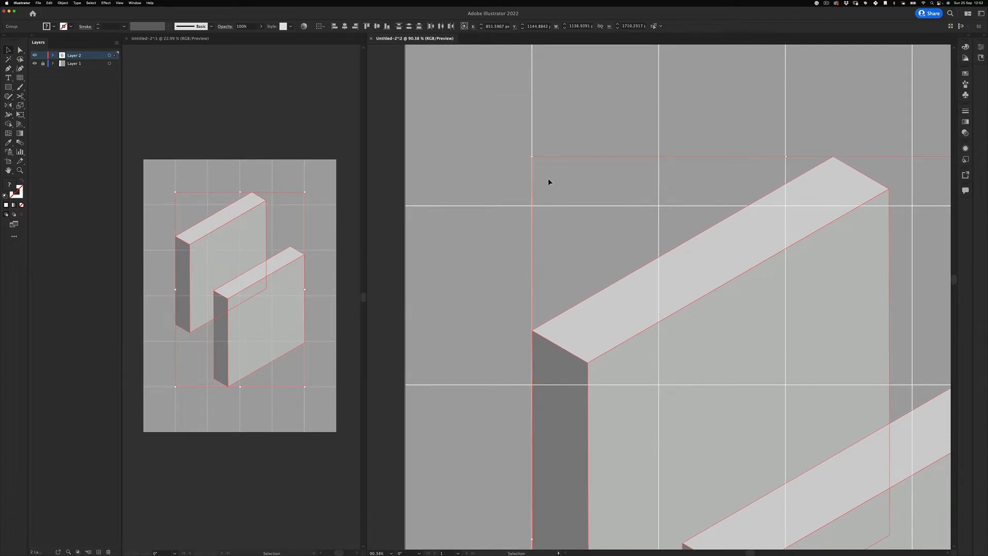
Narrow both blocks with Free Transform to about 1133 px wide so the front block's right edge meets the vertical gridline.
drag(587, 189, 422, 72)
drag(591, 413, 452, 262)
drag(528, 177, 614, 157)
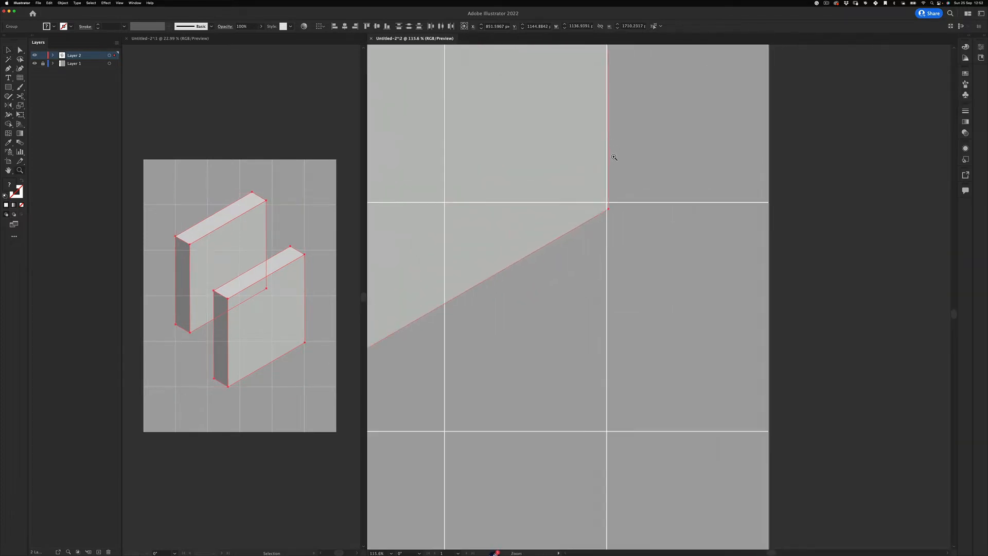
drag(598, 226, 660, 302)
key(e)
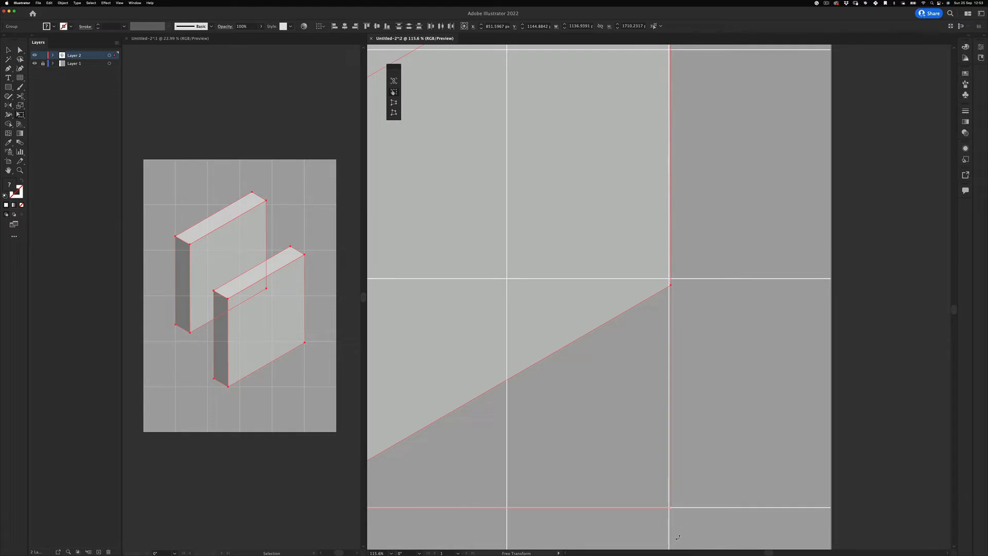
drag(670, 507, 667, 504)
Examine the front block's corners and edges for their alignment with the gridlines.
key(z)
drag(533, 310, 406, 397)
key(super+shift+a)
click(571, 256)
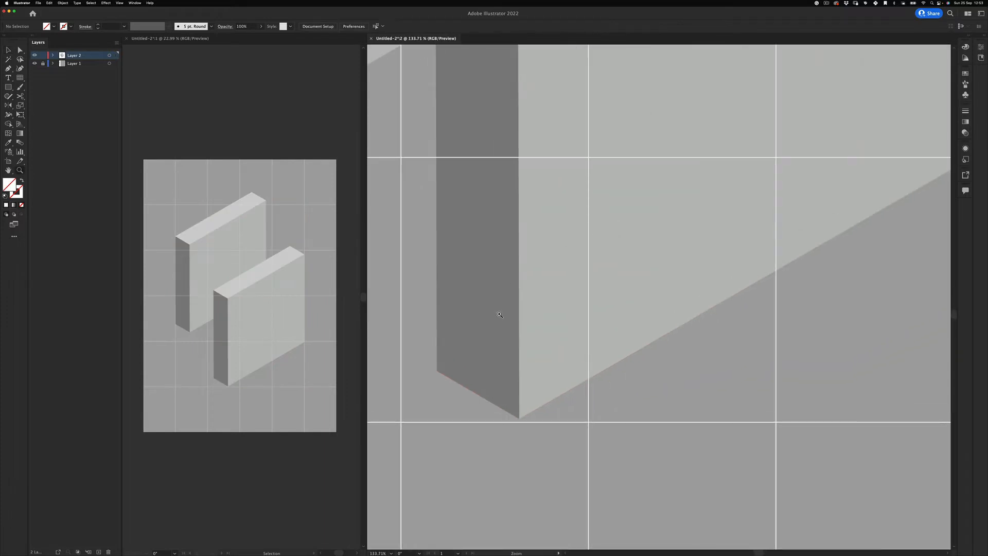
super+click(518, 298)
drag(545, 272, 472, 362)
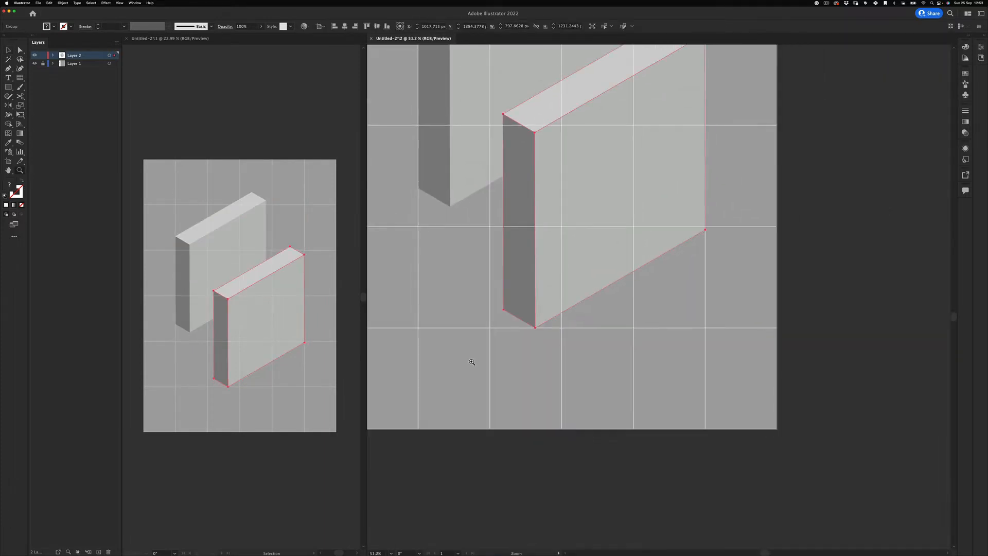
drag(532, 218, 490, 369)
drag(499, 326, 536, 324)
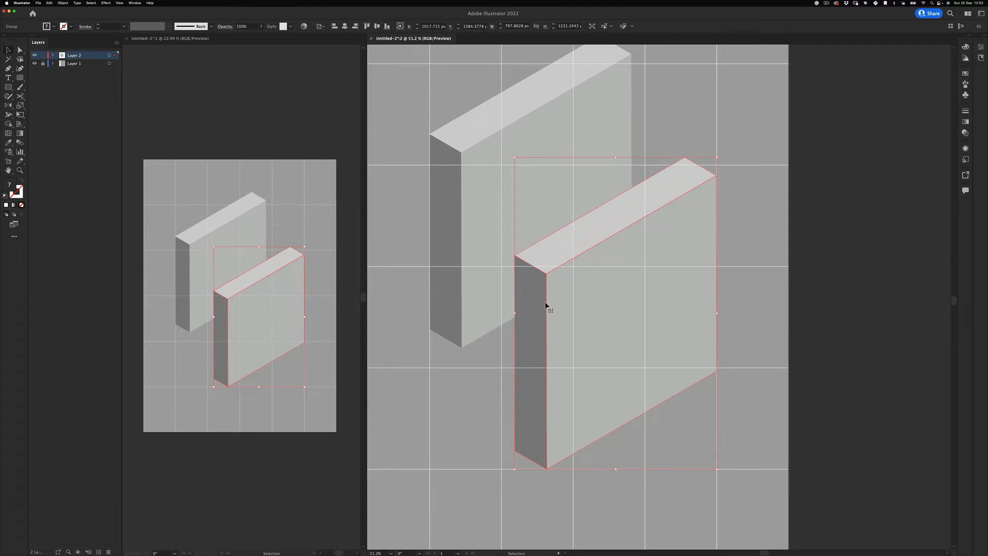
click(867, 161)
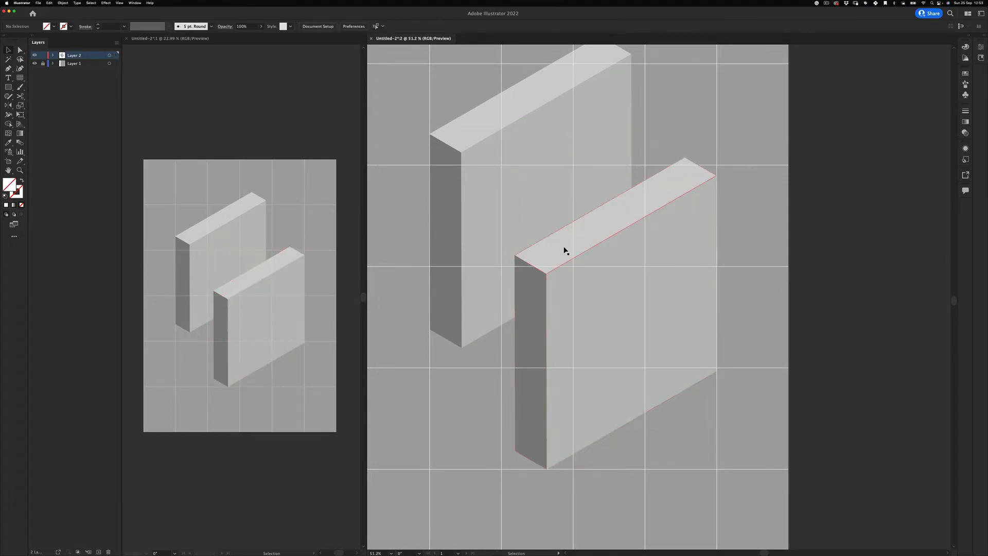
key(z)
drag(742, 194, 750, 166)
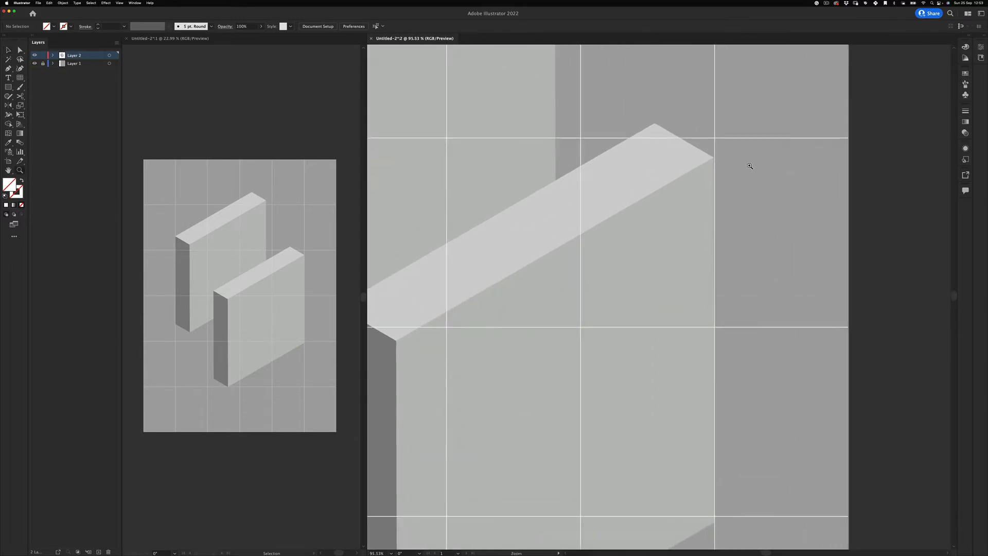
drag(681, 162, 584, 223)
key(space)
drag(585, 223, 582, 273)
Group the two blocks and centre the group vertically on the artboard.
click(604, 252)
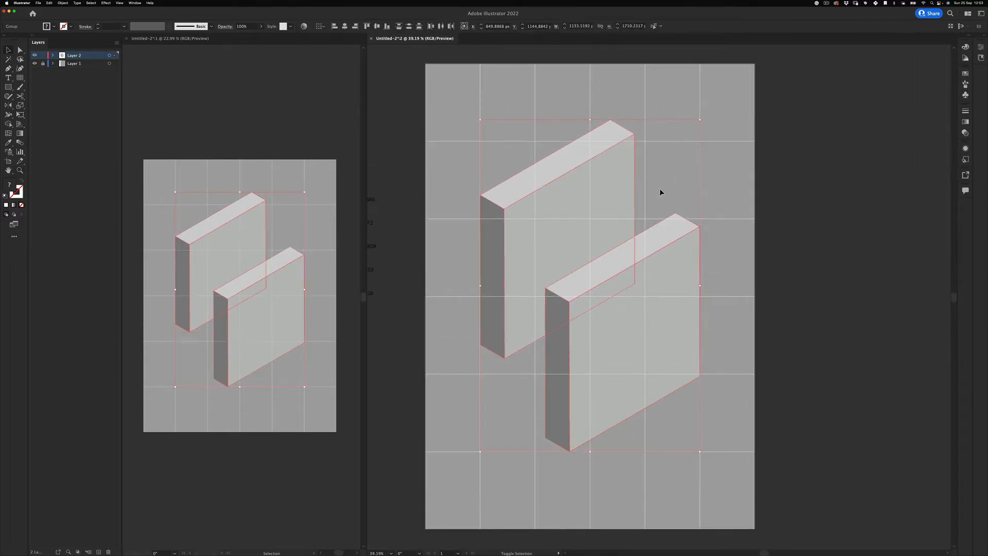
key(ctrl+shift+b)
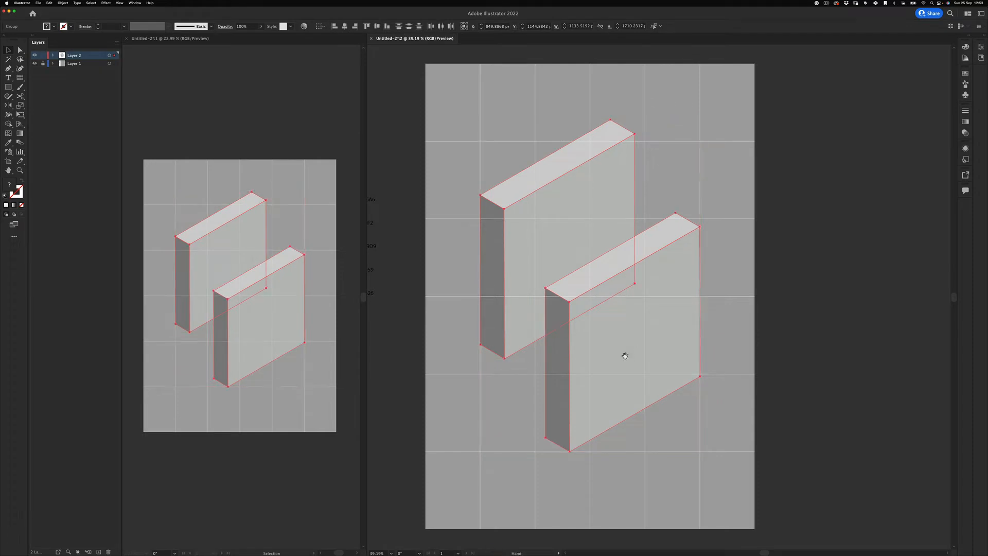
key(space)
mouse_move(626, 353)
mouse_down()
mouse_move(625, 283)
mouse_move(628, 352)
mouse_up()
shift+click(629, 337)
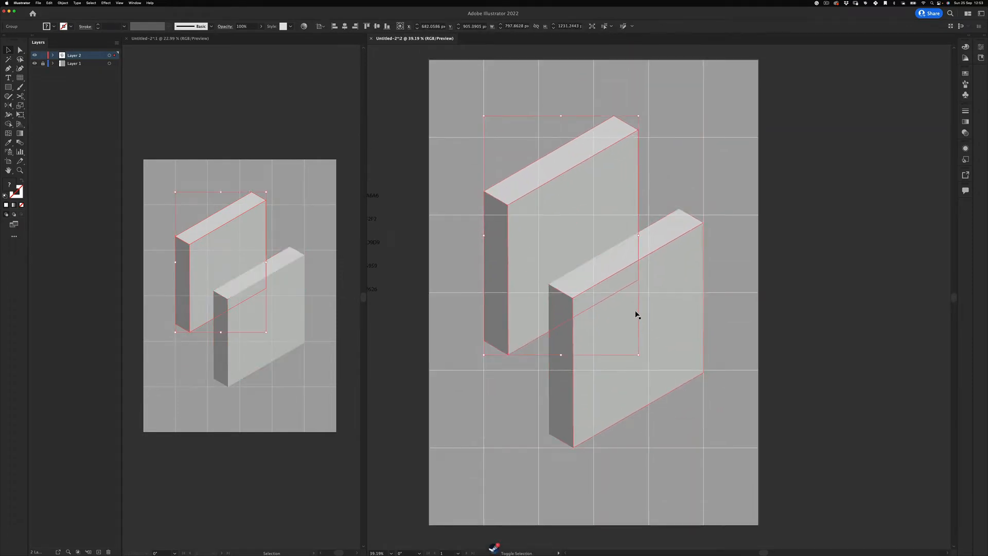
shift+click(671, 282)
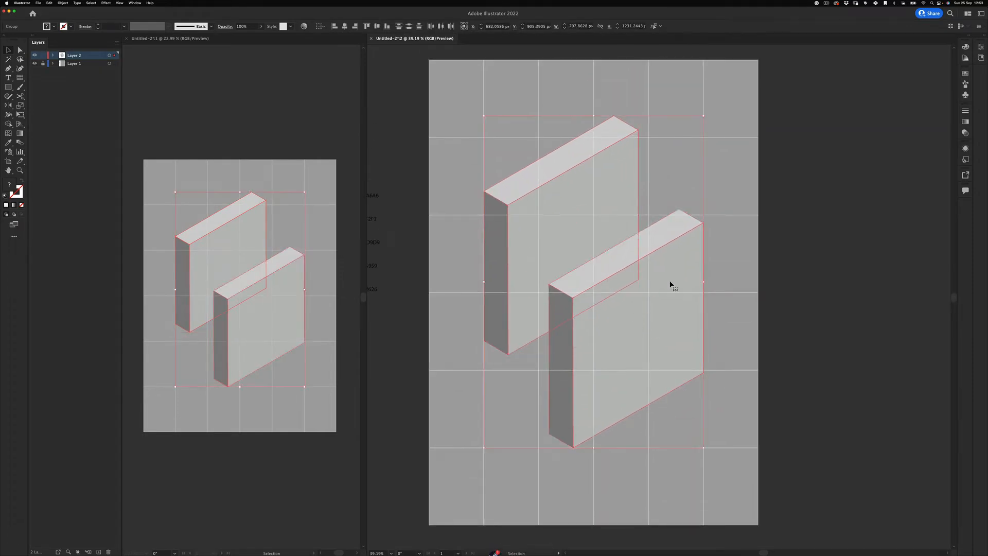
right_click(604, 196)
click(573, 224)
click(376, 26)
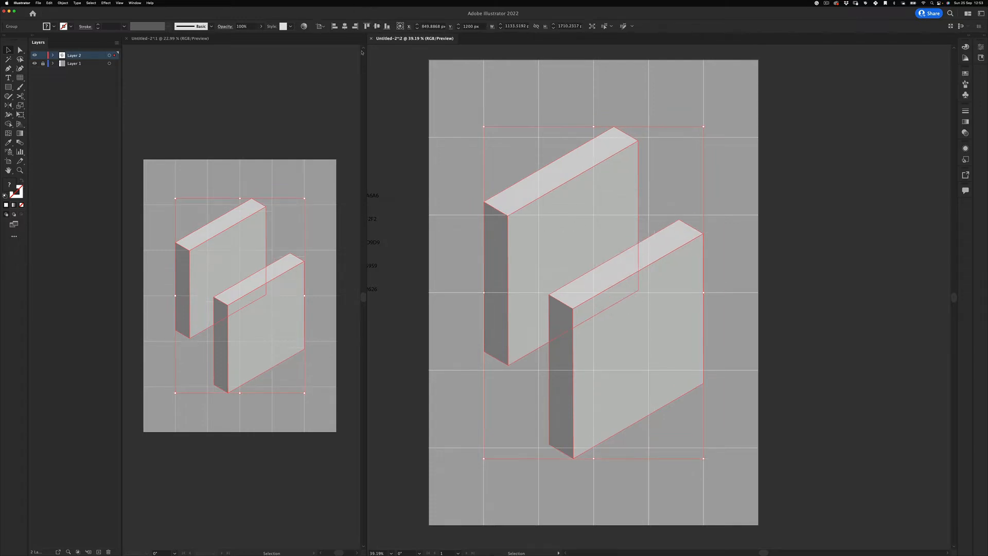
Bring the grouped blocks to the front, above the grid, and deselect them.
click(781, 153)
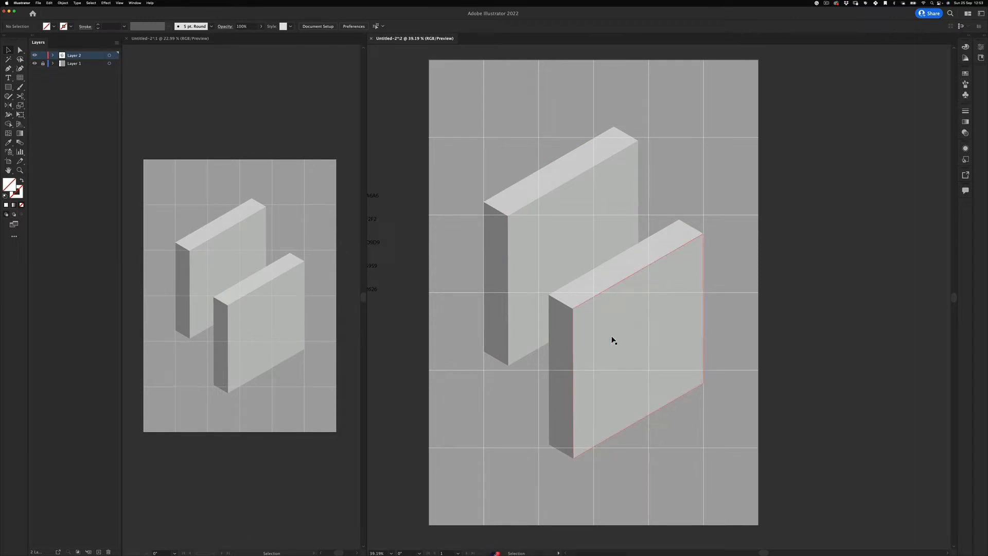
shift+click(578, 212)
right_click(571, 222)
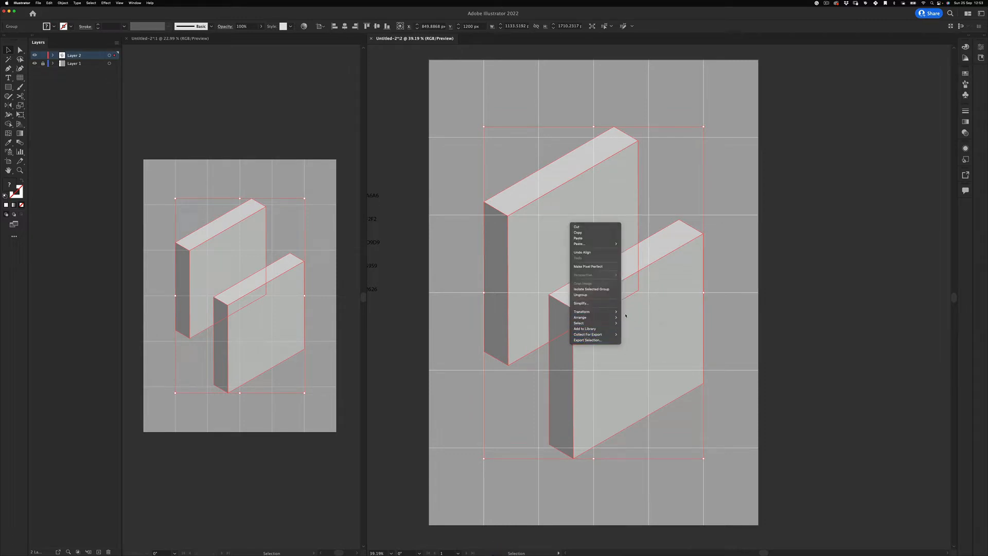
mouse_move(610, 312)
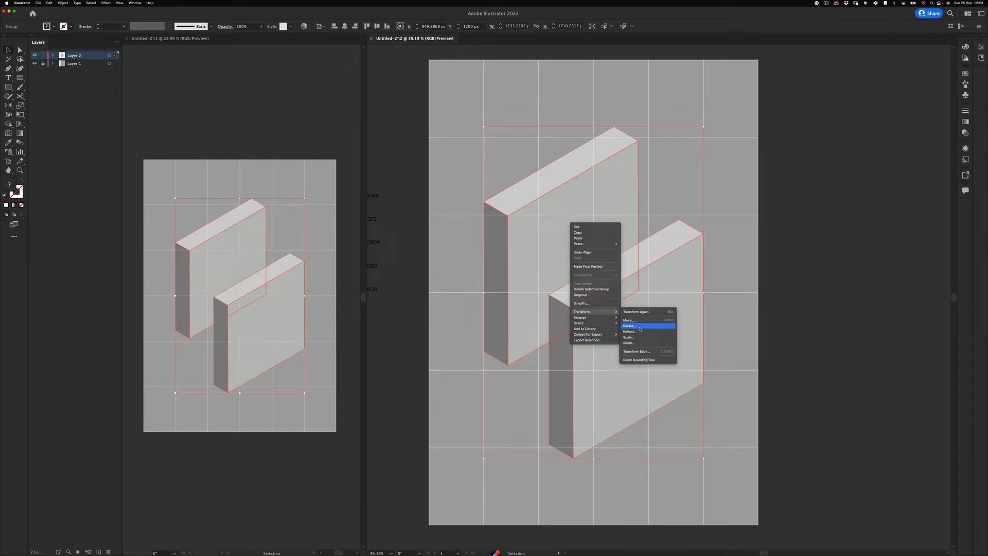
click(638, 317)
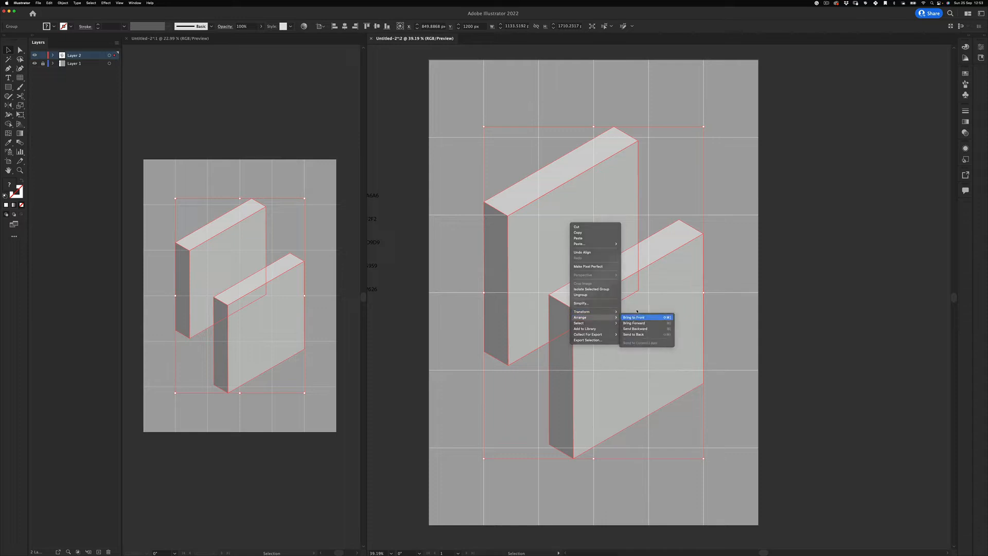
click(772, 167)
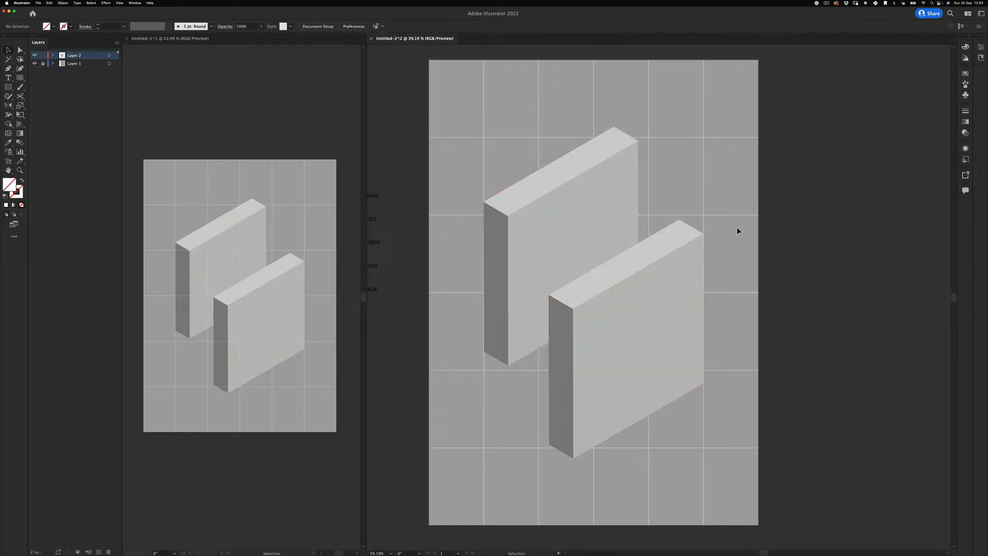
Inside the block group, place a copy of the front block directly above it, level with the back block's height.
click(267, 520)
key(z)
mouse_move(263, 323)
mouse_down()
mouse_move(254, 329)
mouse_move(265, 323)
mouse_up()
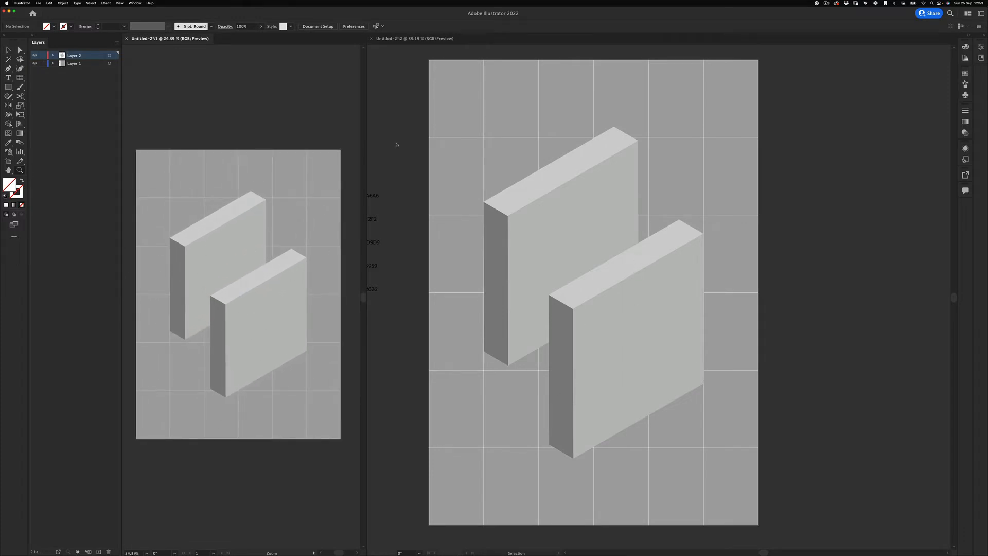
key(v)
click(748, 181)
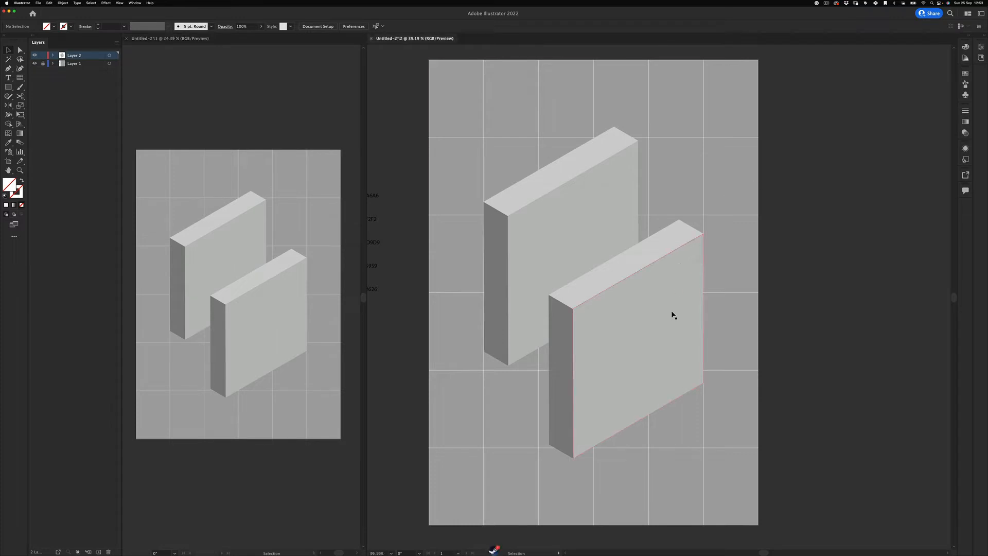
click(617, 346)
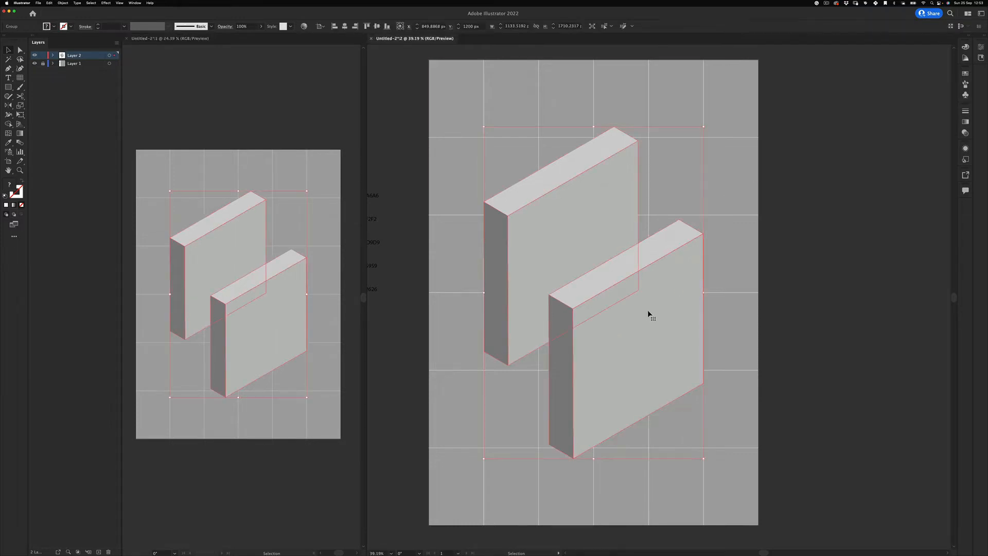
double_click(620, 330)
click(620, 301)
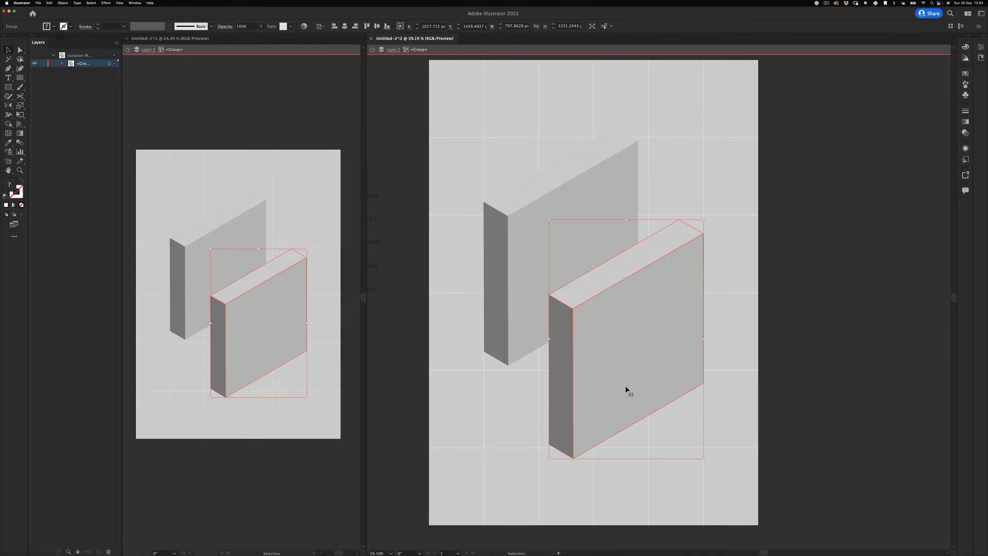
drag(626, 387, 626, 299)
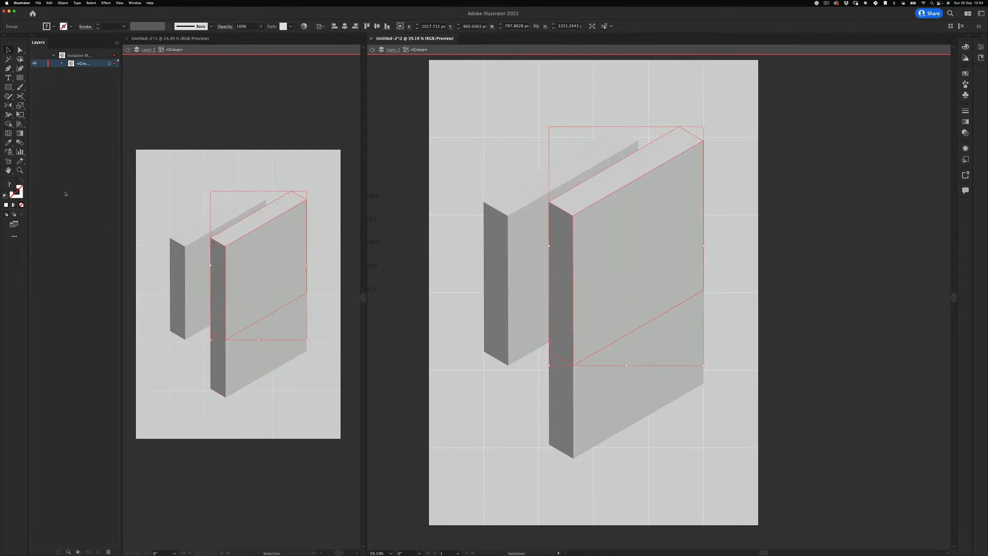
Give the upper copy the default black stroke with no fill and leave the group's isolation.
key(d)
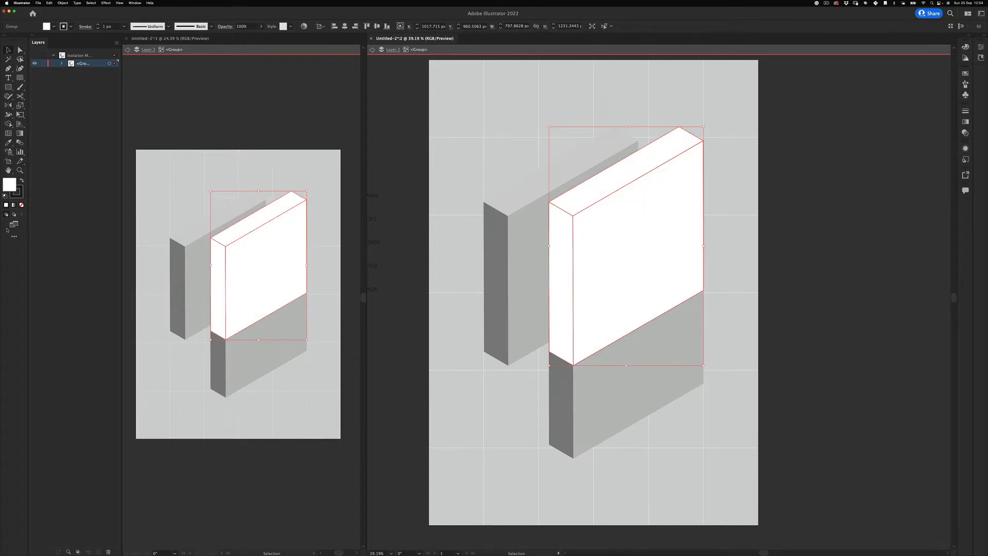
click(21, 205)
click(847, 354)
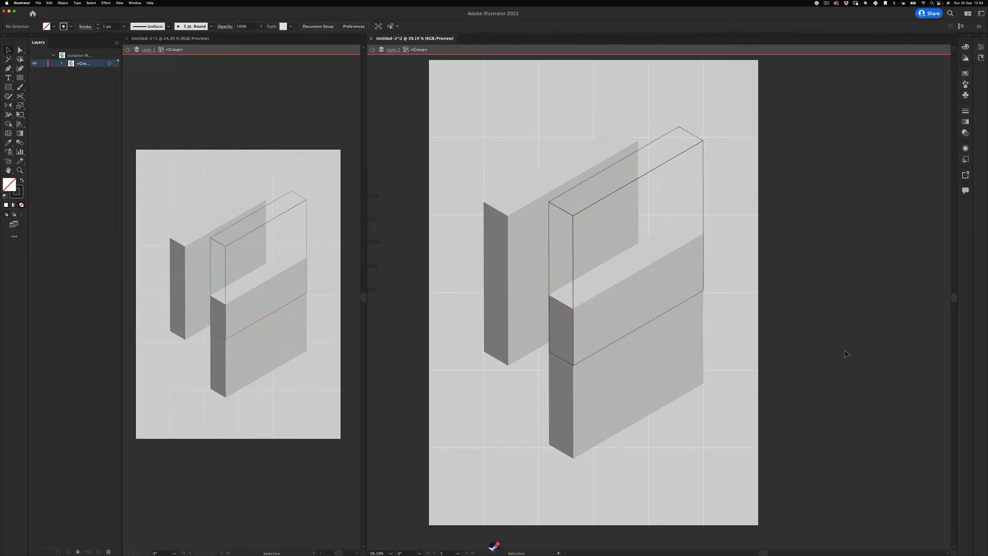
key(Escape)
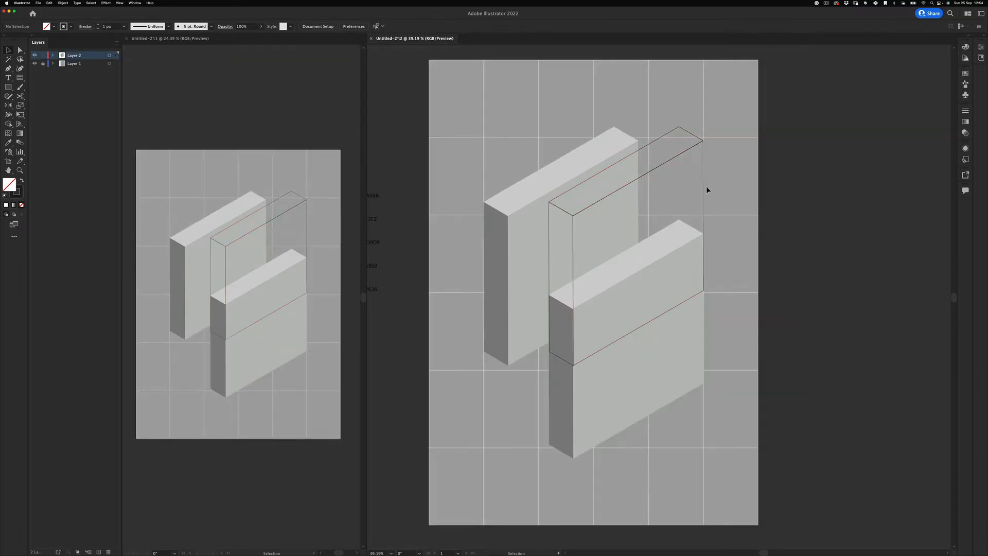
Examine how the outlined copy's corners and edges line up with the gridlines and the two solid blocks.
key(z)
drag(703, 143, 771, 123)
key(v)
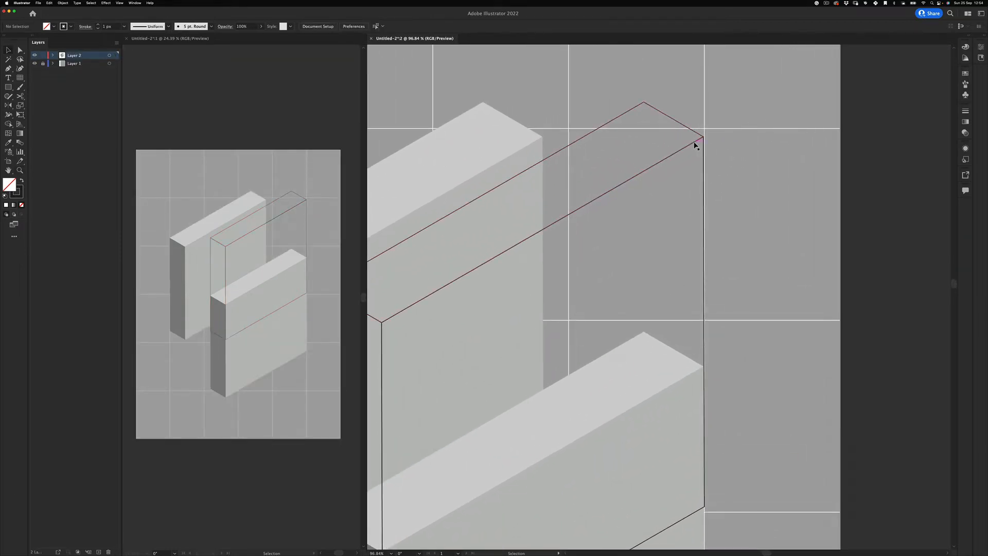
click(695, 144)
key(super+0)
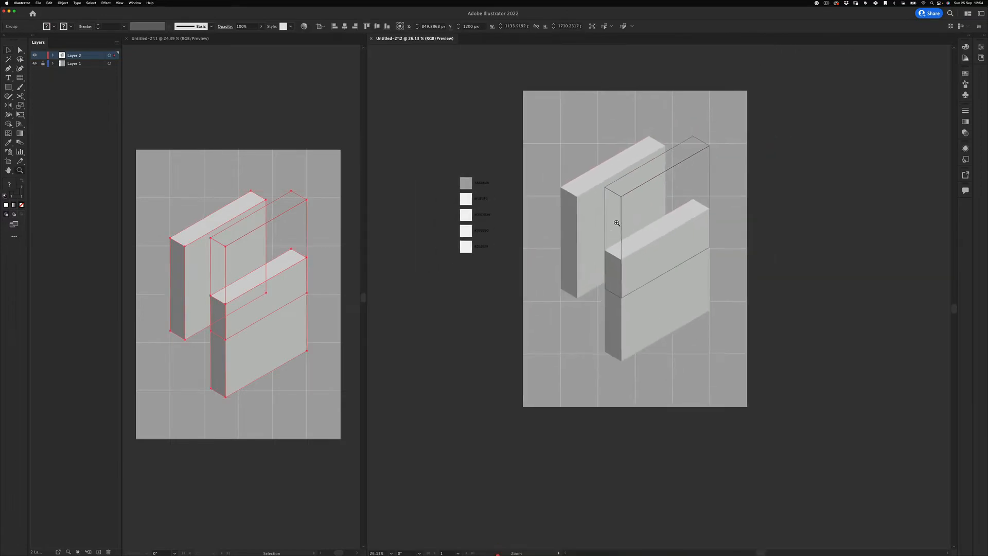
click(773, 332)
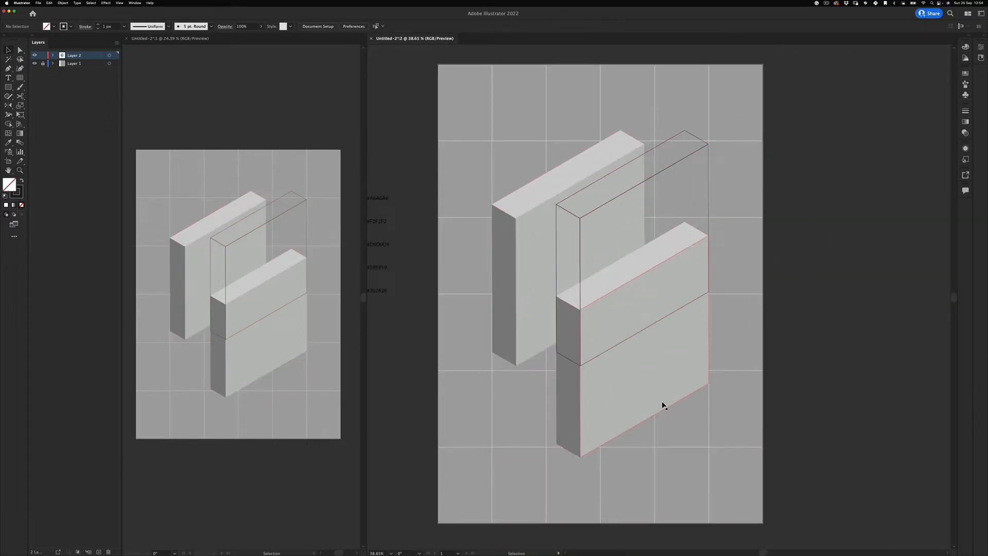
drag(702, 289, 603, 323)
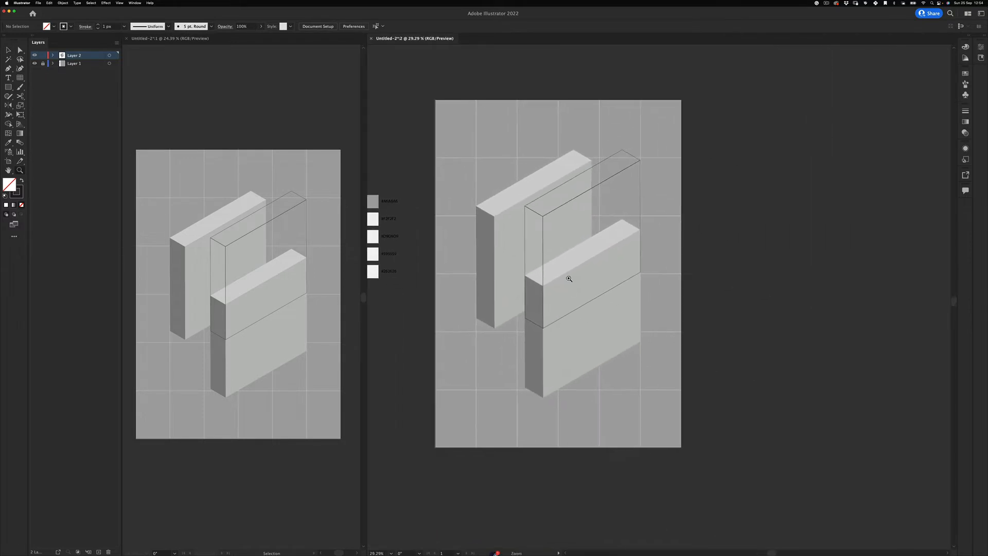
drag(570, 277, 578, 252)
Inside the group, place a copy of the back block directly below it, level with the front block.
click(471, 257)
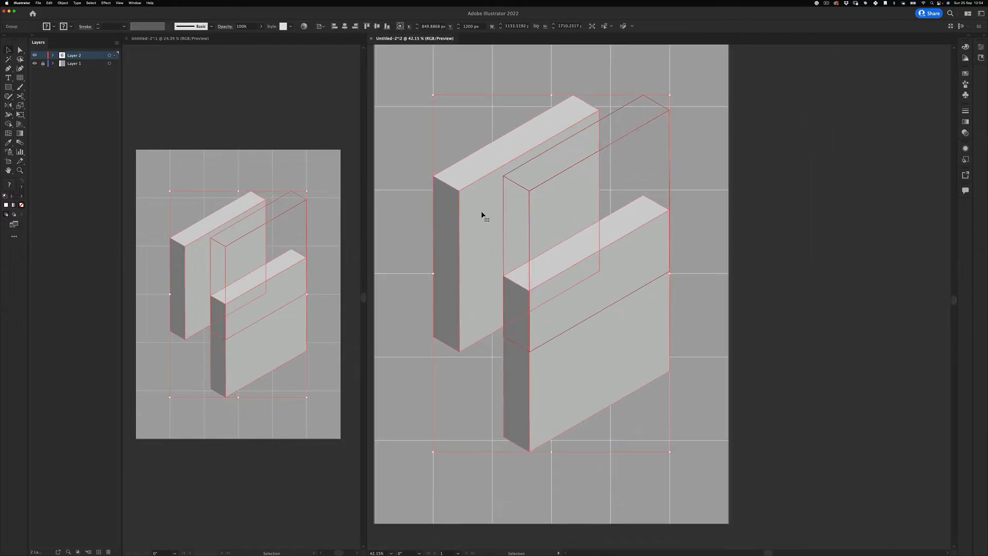
double_click(482, 215)
drag(494, 202, 500, 296)
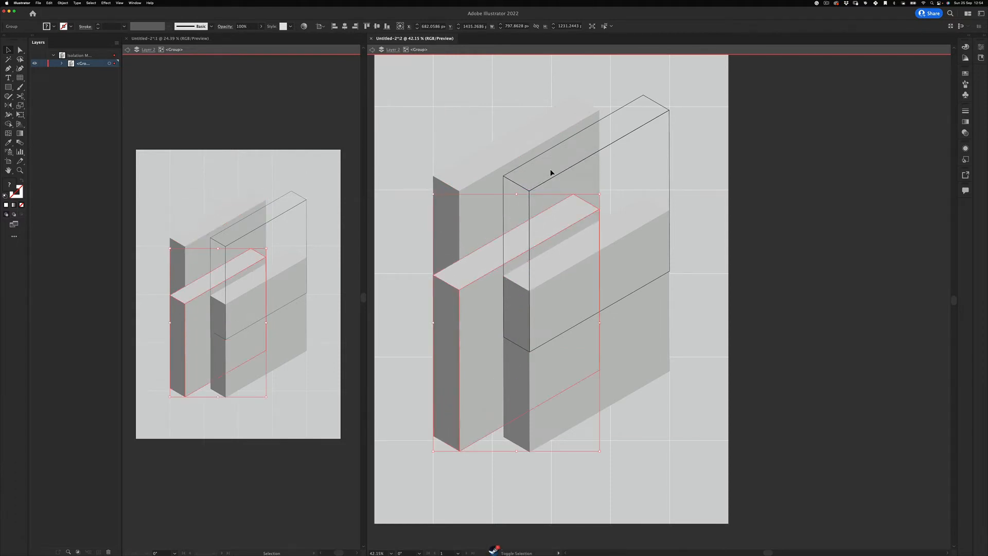
Show the rulers, place a horizontal guide at the front block's lowest corner and align the back block's copy to it.
key(super+r)
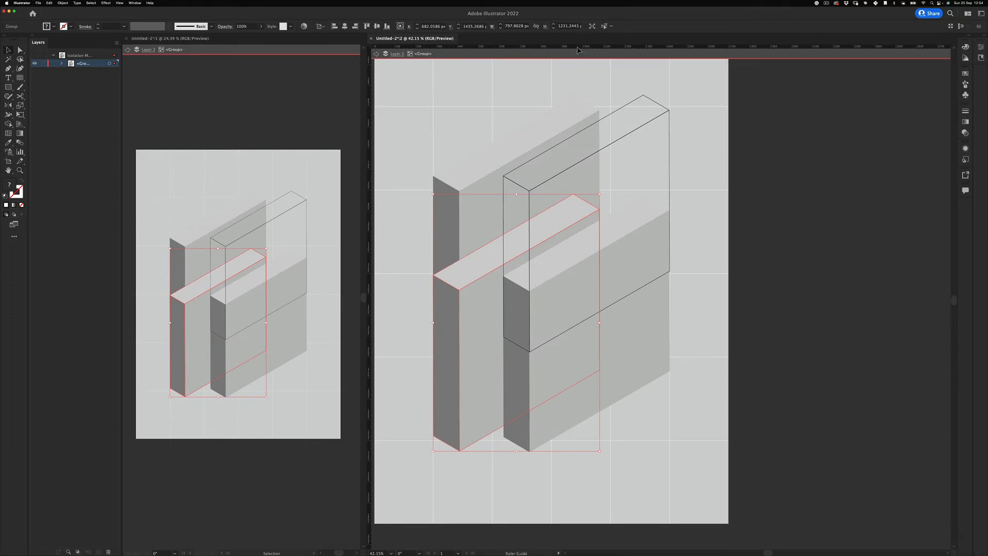
drag(540, 449, 530, 452)
key(z)
drag(459, 455, 602, 359)
key(v)
drag(479, 324, 479, 332)
scroll(545, 310, down, 6)
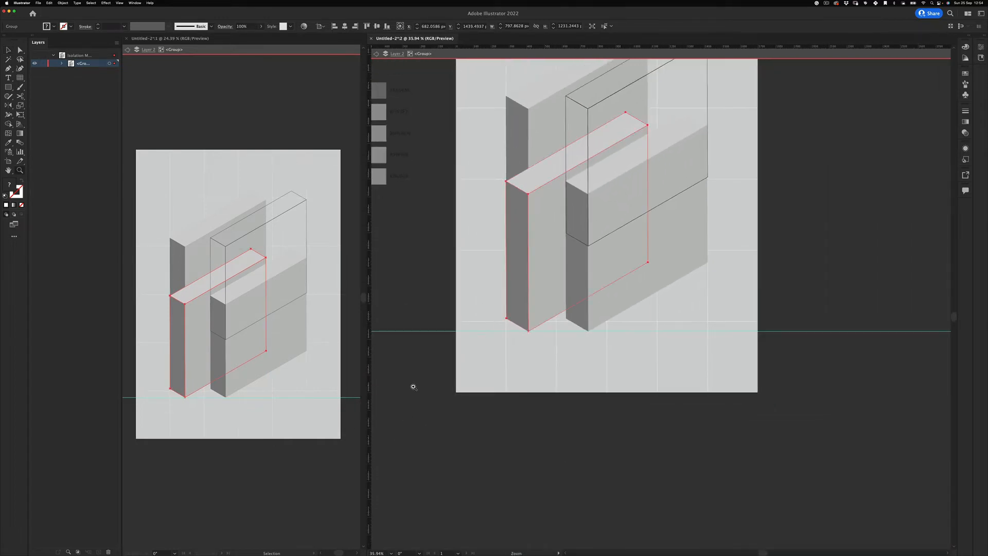
Give the back block's lower copy the default black stroke with no fill and deselect it.
key(d)
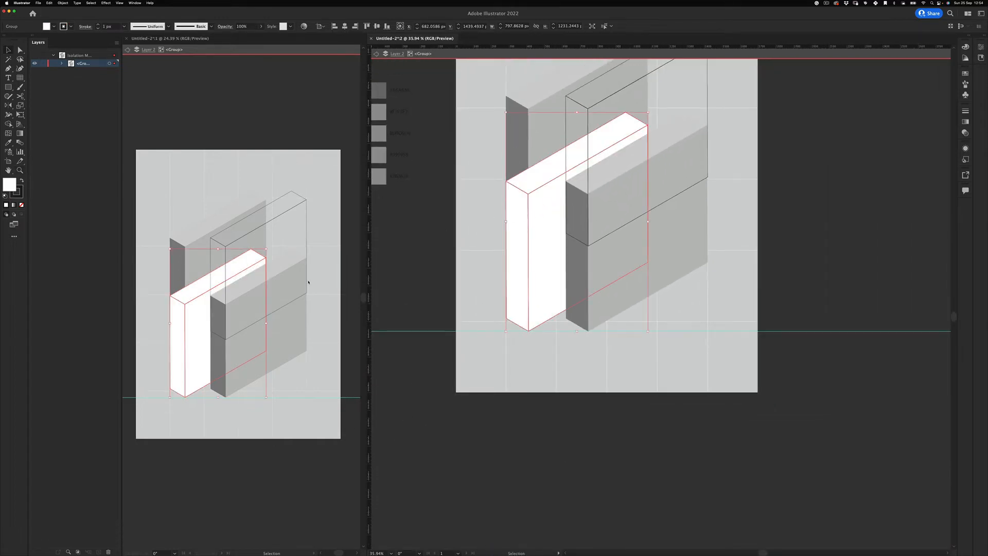
key(slash)
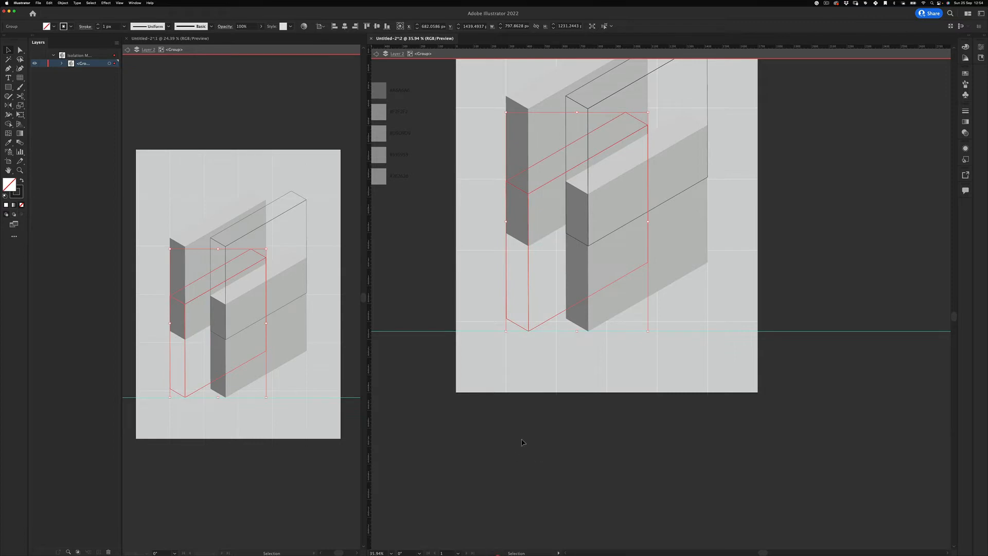
click(506, 479)
scroll(525, 381, up, 3)
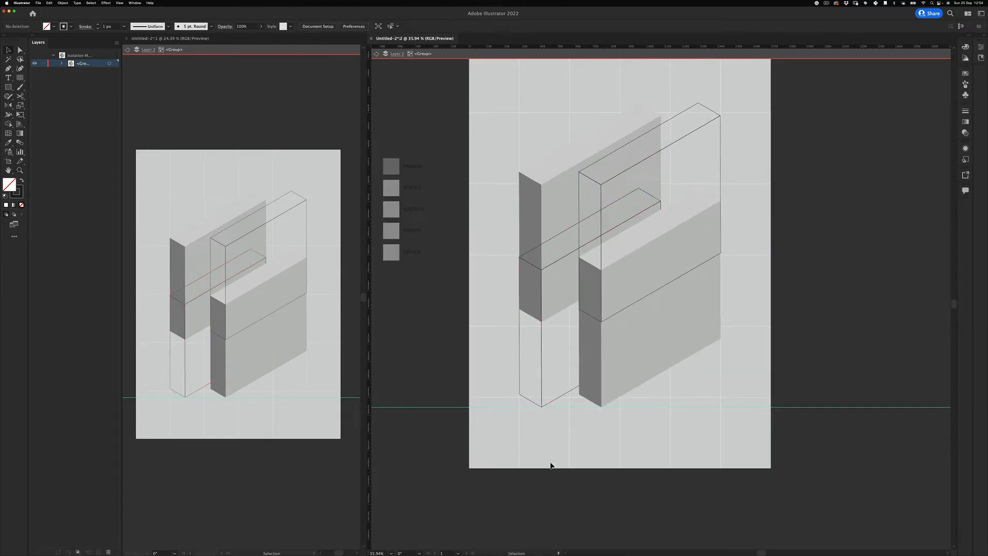
Try placing the outlined lower copy behind the solid back block, undo that, and leave the group.
click(542, 393)
key(a)
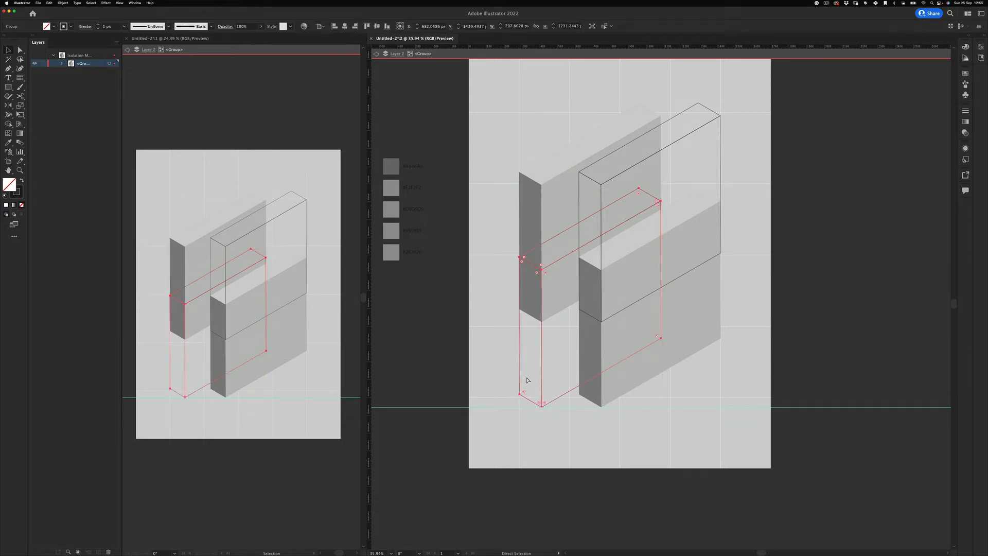
key(v)
double_click(452, 378)
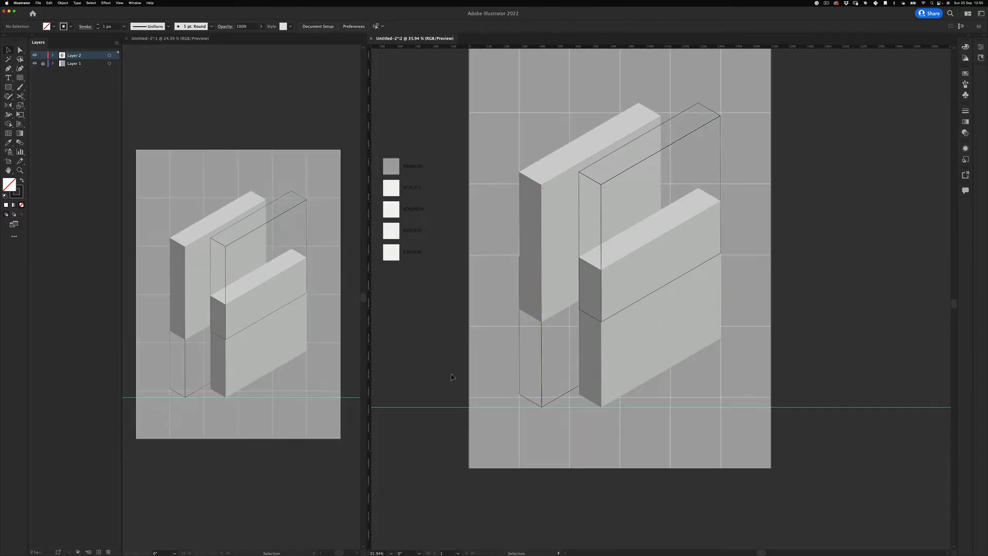
key(super+z)
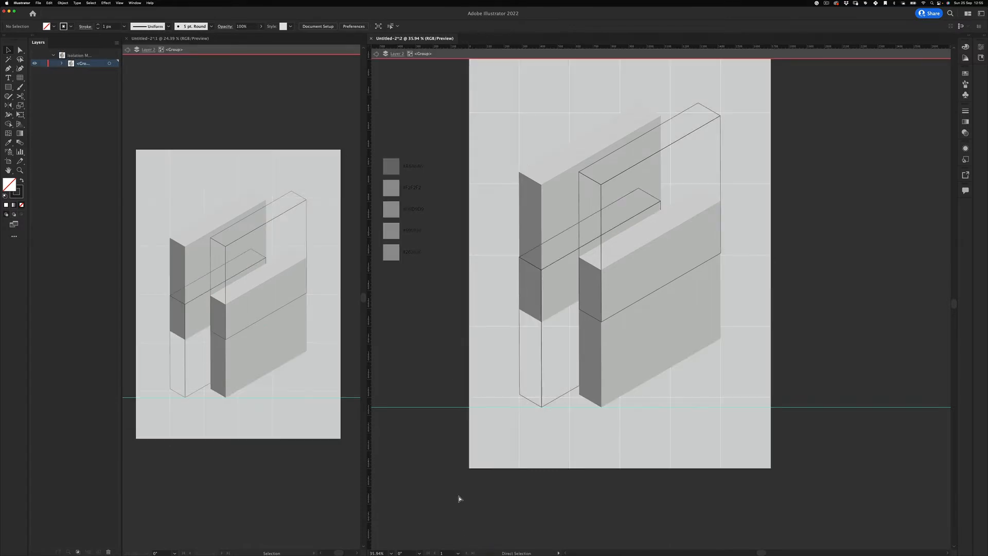
double_click(422, 486)
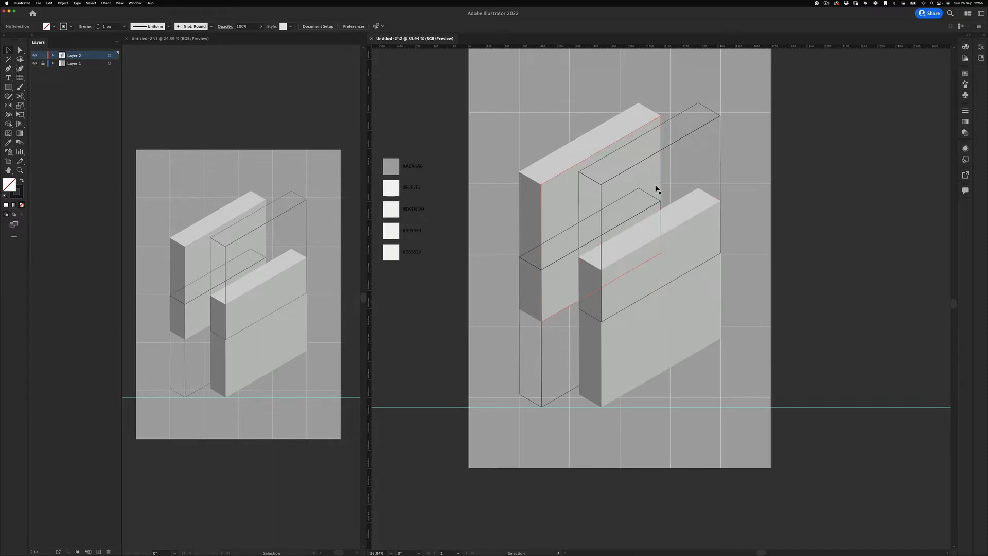
Inside the group, set the stroke weight of the upper outlined block above the front block to 2.
scroll(676, 244, down, 3)
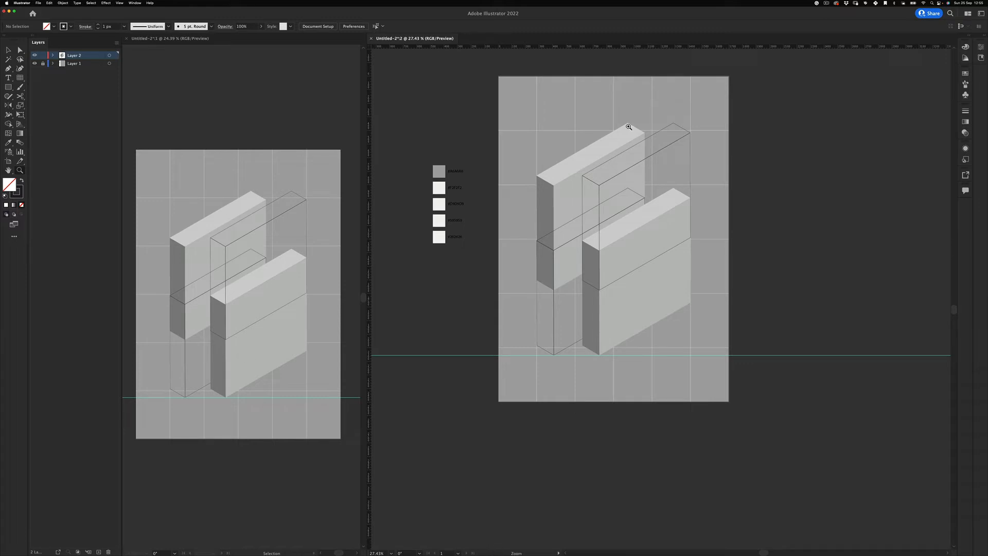
click(600, 193)
key(a)
key(ctrl+a)
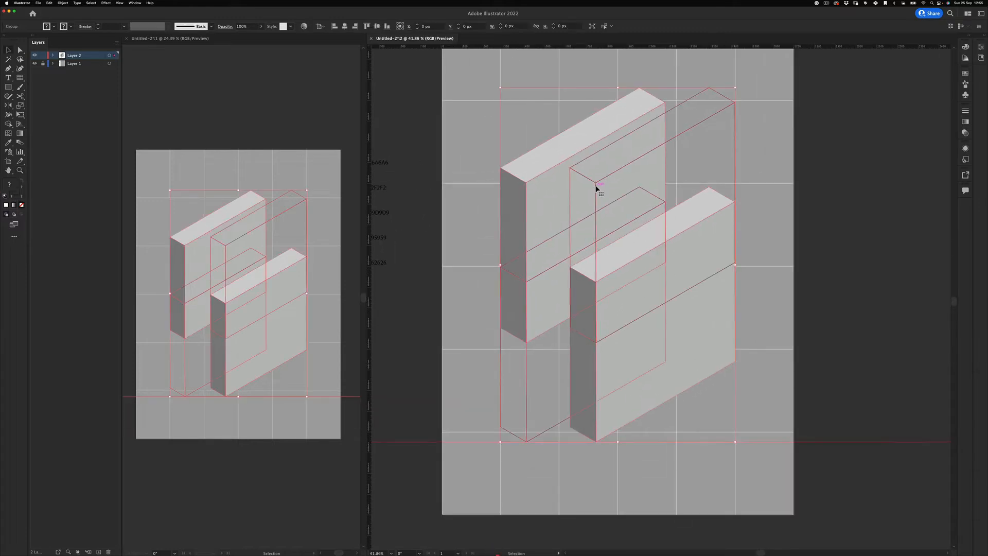
key(v)
double_click(600, 185)
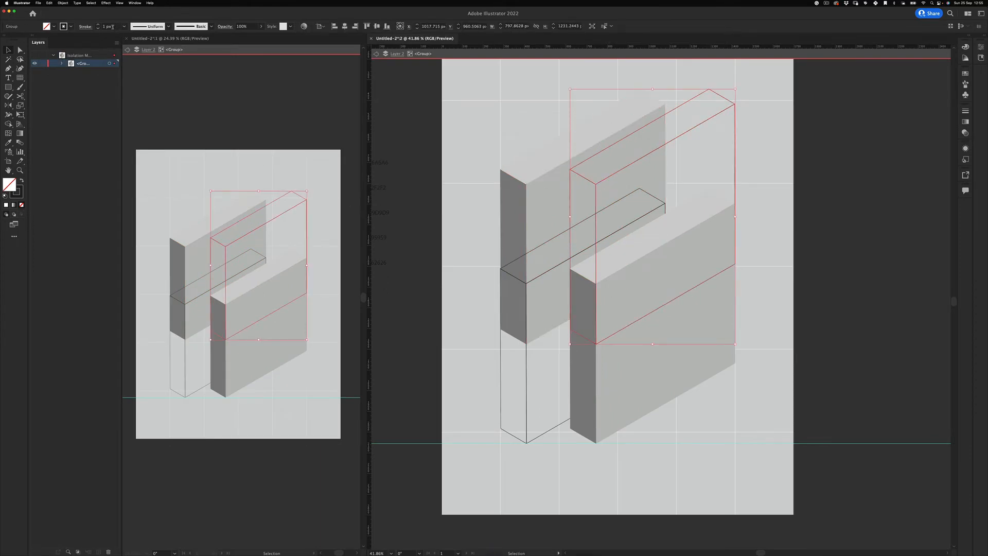
click(112, 27)
text(2)
key(Tab)
key(Tab)
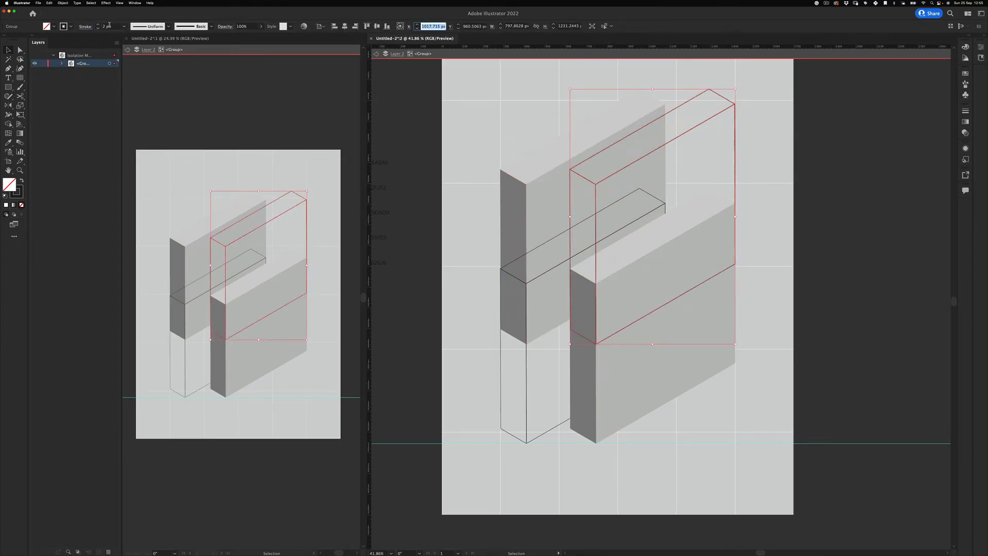
text(v)
Set the stroke weight of the lower outlined block to 2 as well and leave the group.
click(525, 383)
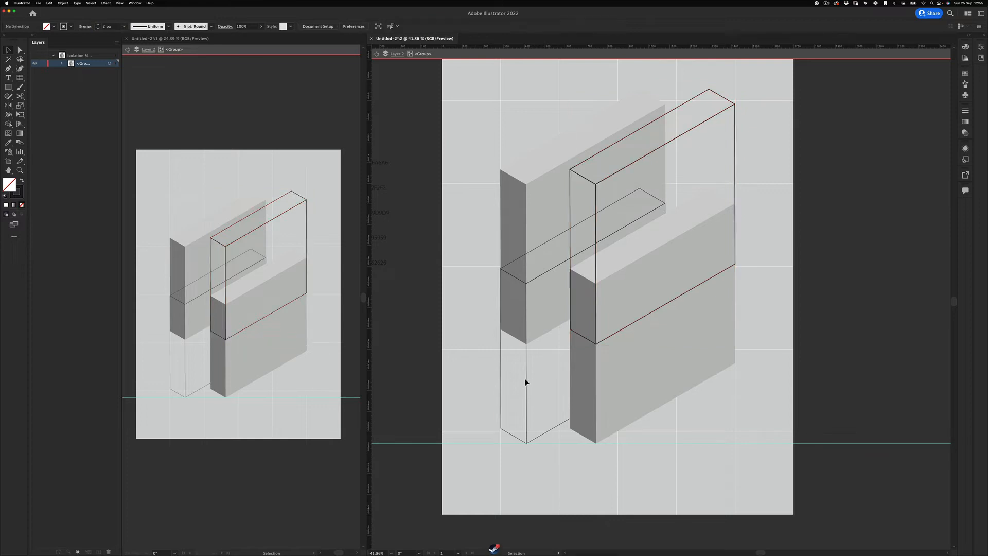
click(527, 372)
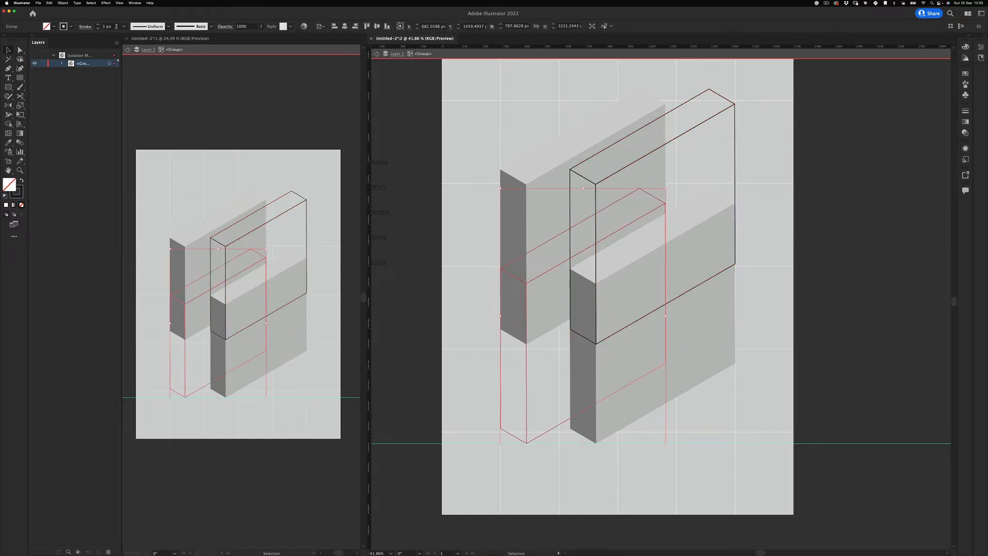
click(284, 167)
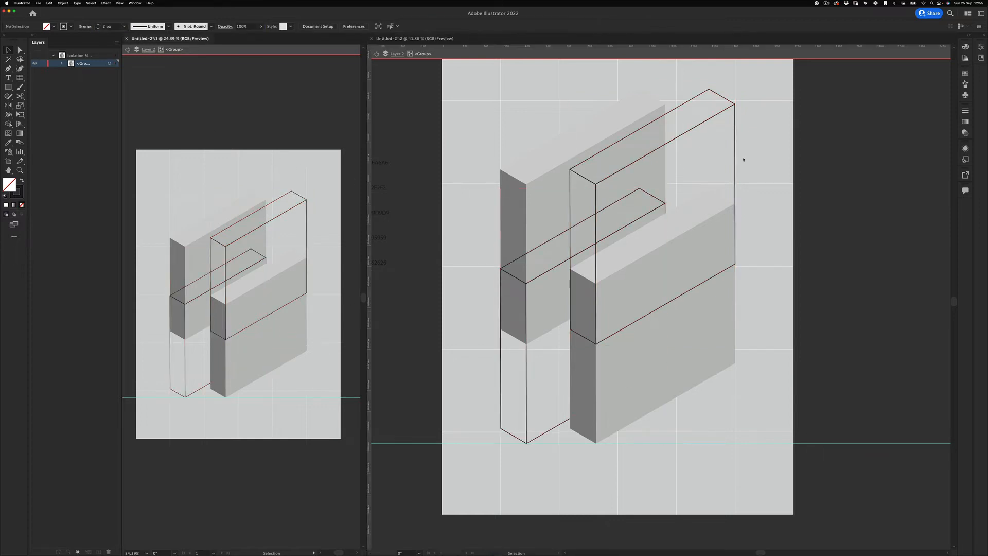
double_click(810, 141)
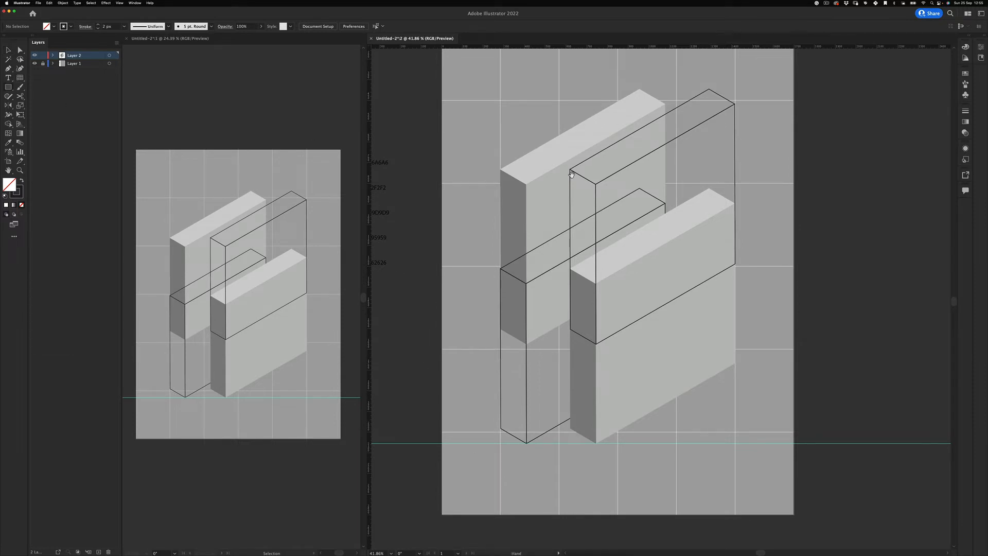
Add the text LEARN in Myriad Pro, about 801 px wide, over the top of the upper outlined block.
drag(572, 175, 548, 220)
click(9, 78)
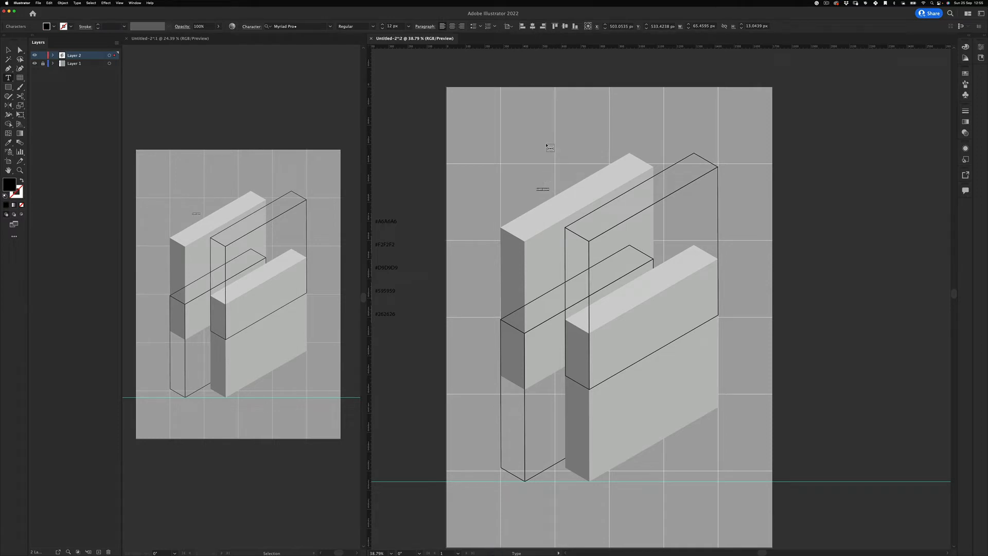
text(sh)
key(Escape)
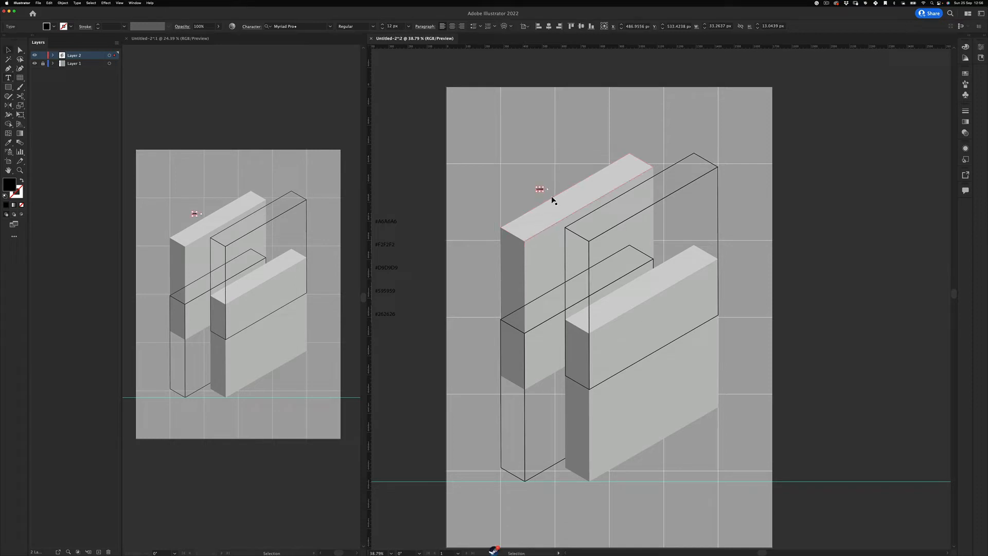
drag(544, 192, 672, 330)
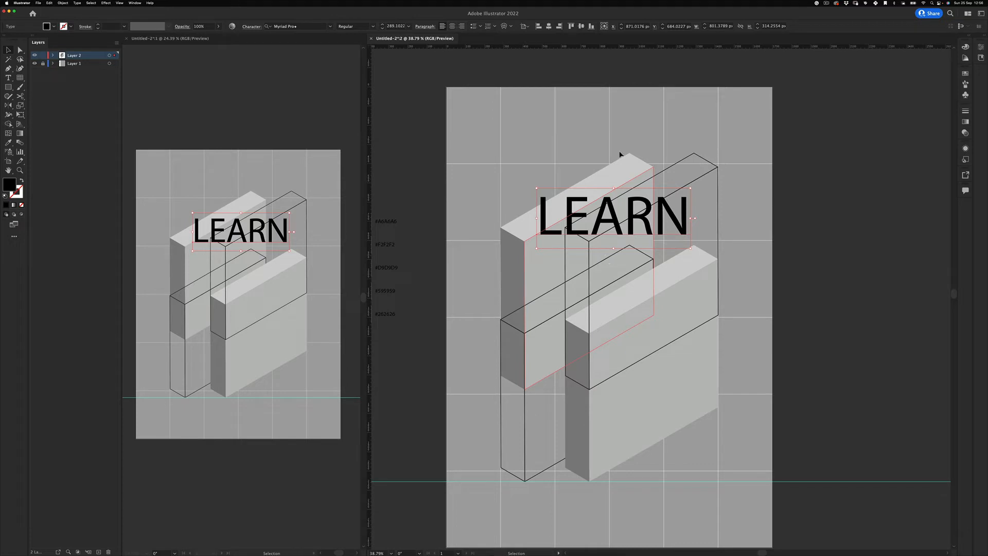
drag(632, 236, 698, 186)
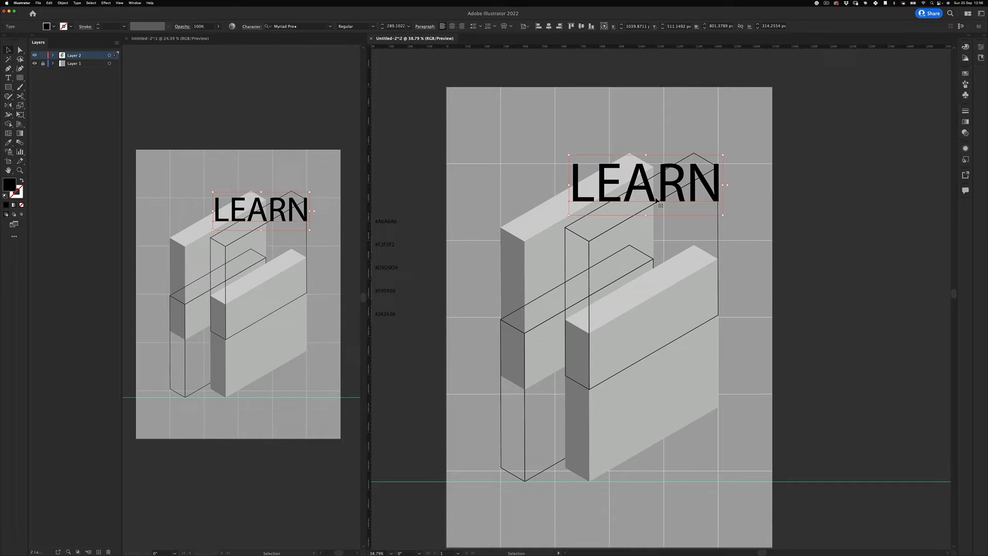
Duplicate the text LEARN below it over the back block and change the copy to read "to".
click(795, 108)
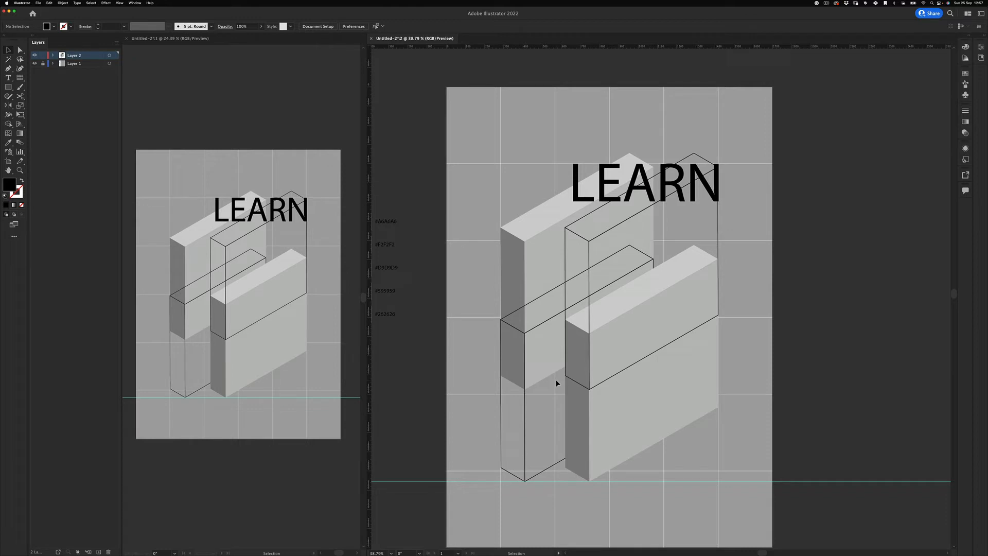
click(582, 202)
alt+drag(662, 175, 607, 242)
double_click(607, 242)
text(to)
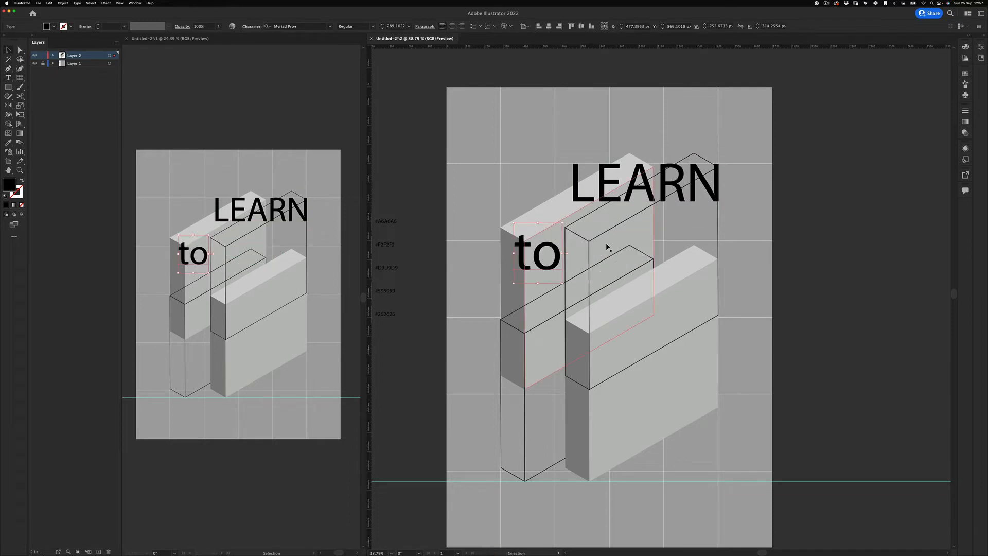
key(Escape)
Duplicate the word "to" down over the top of the front block and change the copy to "rest".
mouse_move(564, 261)
mouse_down()
mouse_move(546, 253)
mouse_move(547, 239)
mouse_move(579, 269)
mouse_up()
double_click(579, 269)
text(rest)
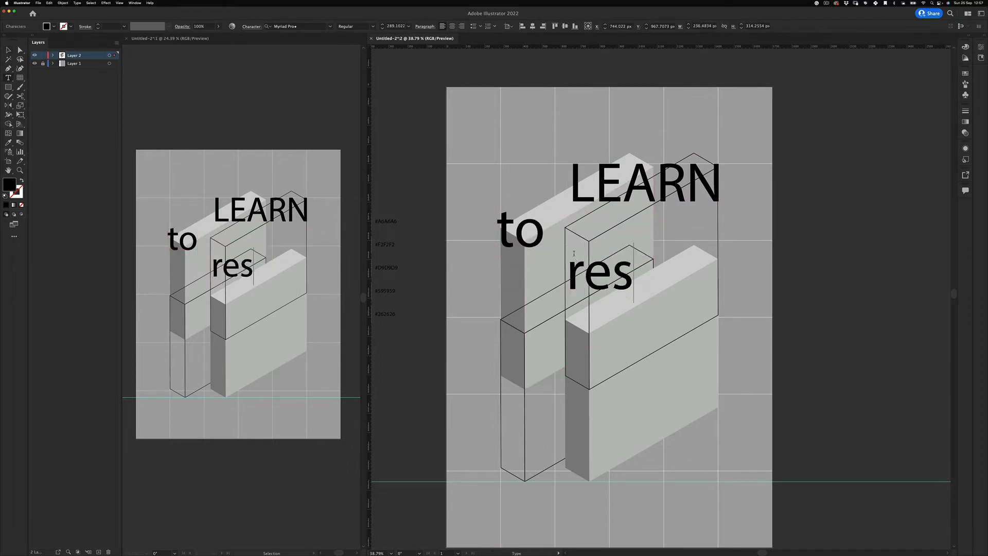
key(Escape)
Duplicate "rest" down onto the outlined lower back block and change the copy to "not".
alt+drag(644, 276, 577, 373)
double_click(574, 371)
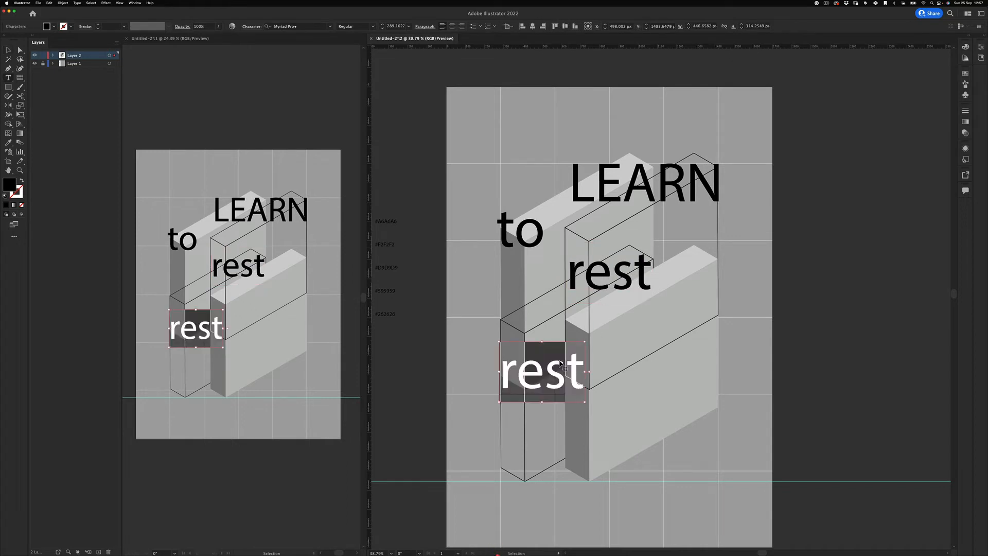
text(not)
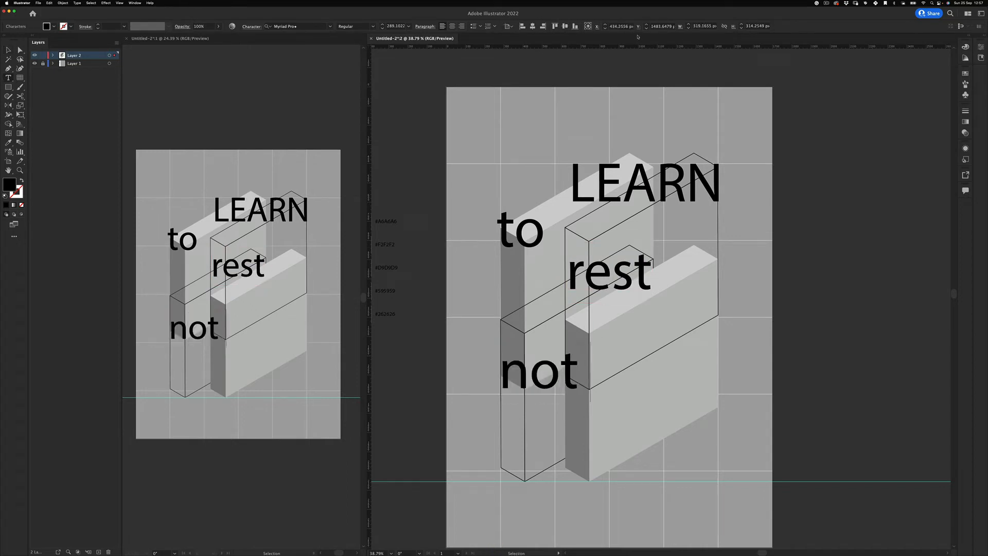
key(Escape)
Duplicate "not" onto the lower part of the front block and change the copy to "to".
alt+drag(530, 370, 601, 416)
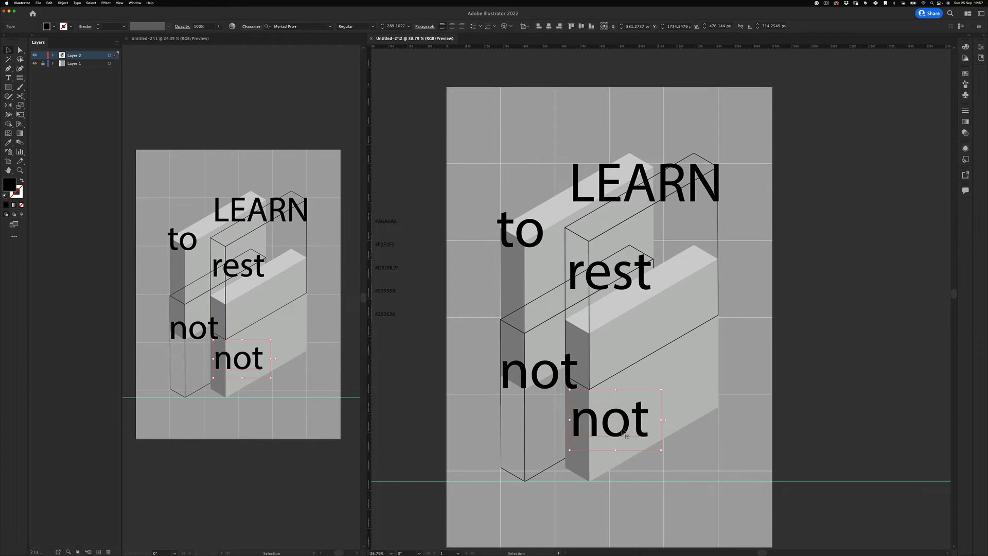
double_click(601, 416)
text(to)
key(Escape)
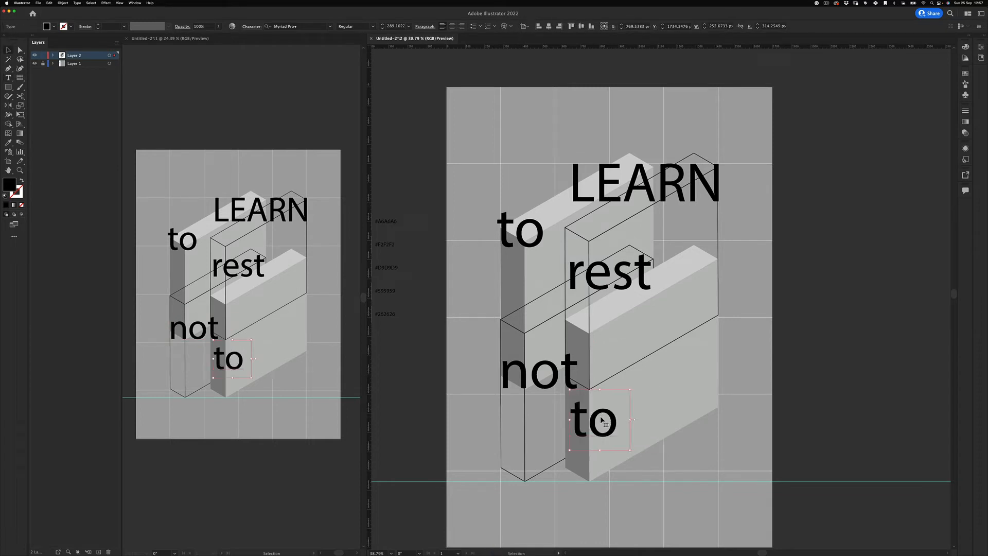
Duplicate the lower "to" near the base of the blocks and change the copy to "quit".
alt+drag(613, 444, 550, 476)
double_click(531, 452)
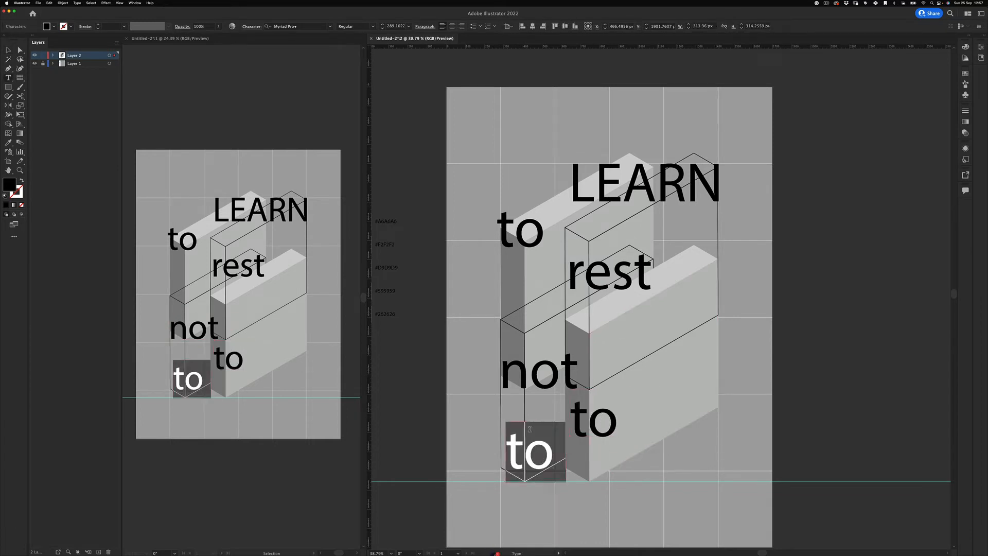
text(quit)
key(Escape)
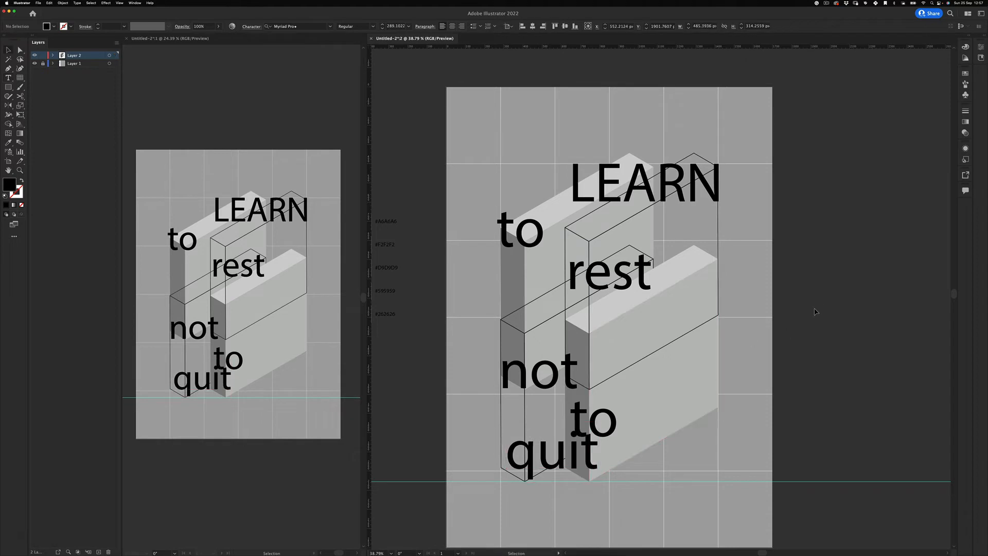
Apply All Caps to the words "to", "rest", "not", "to" and "quit" together.
click(533, 242)
shift+click(615, 279)
shift+click(539, 383)
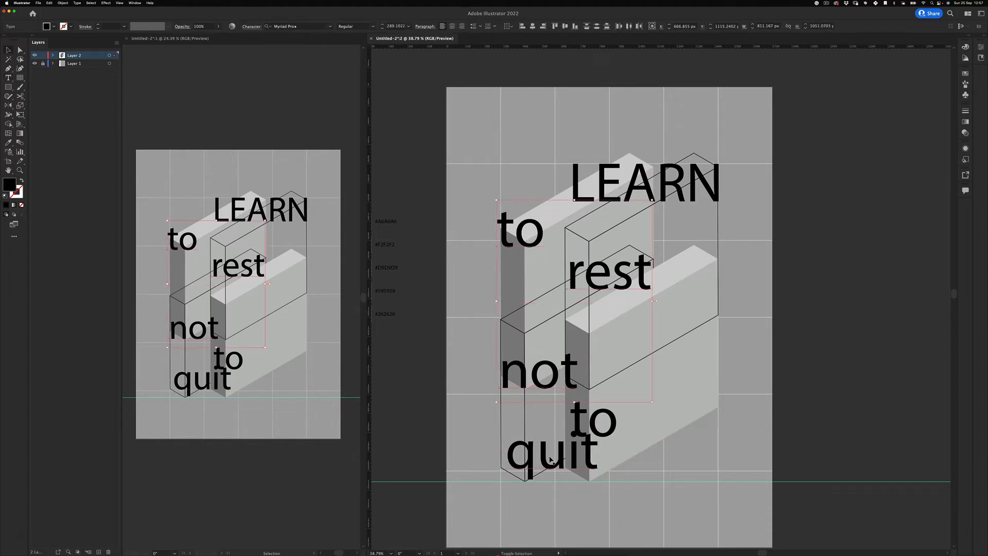
shift+click(550, 459)
shift+click(579, 419)
click(251, 26)
click(175, 107)
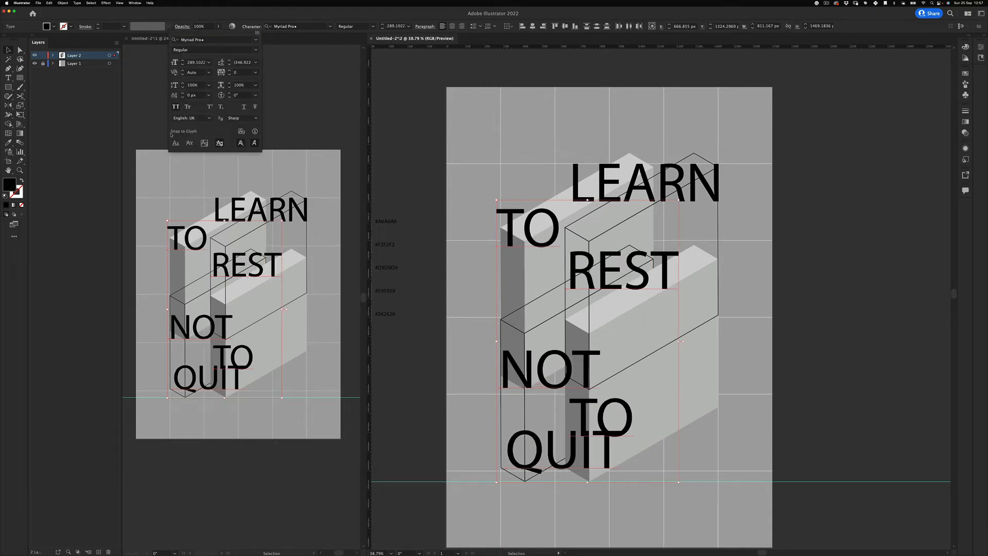
click(765, 237)
Change the font of all six words, including LEARN, to Neue Machina Light.
shift+click(637, 186)
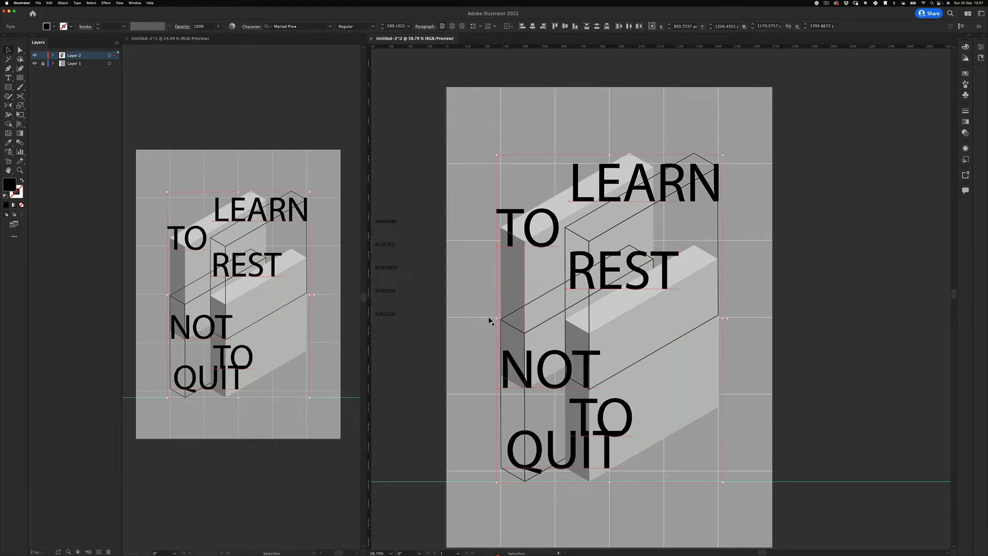
click(314, 27)
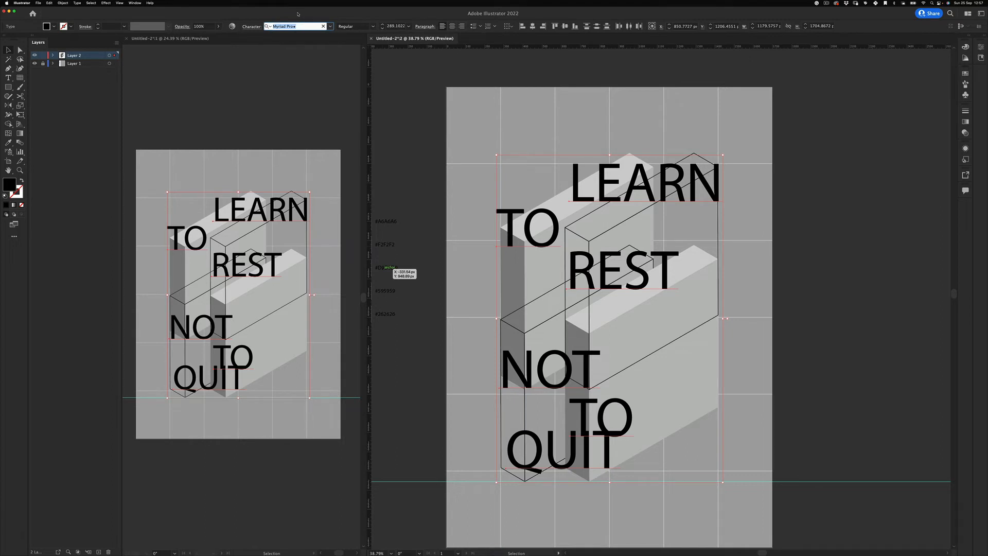
text(pp)
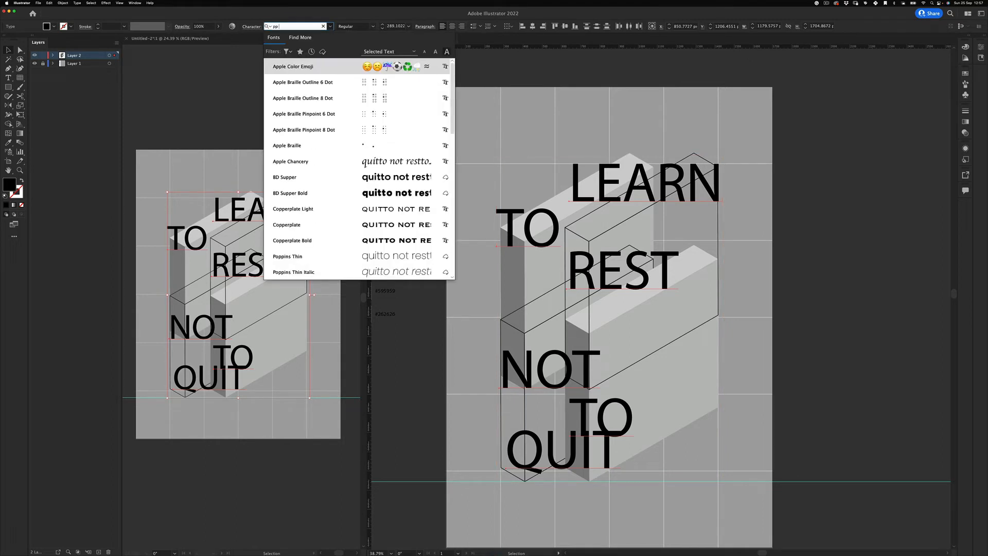
key(BackSpace)
key(BackSpace)
text(ne)
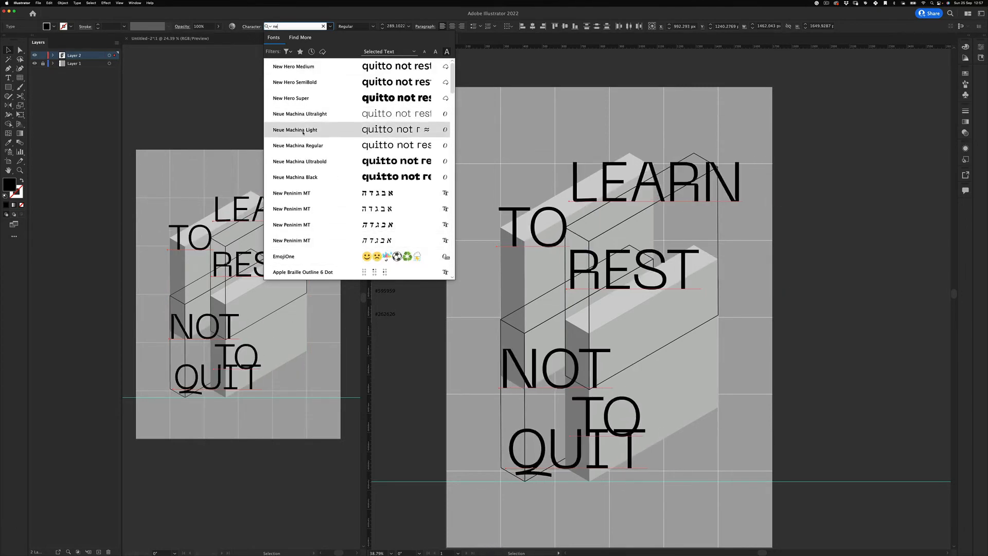
click(302, 131)
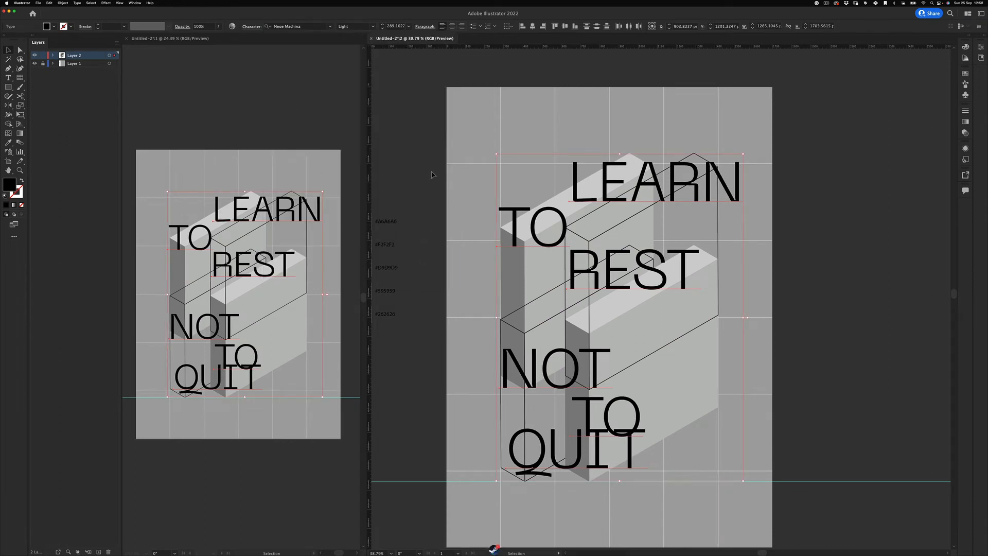
Move the lower TO beside NOT on the front block and raise NOT slightly.
click(427, 252)
drag(626, 407, 688, 363)
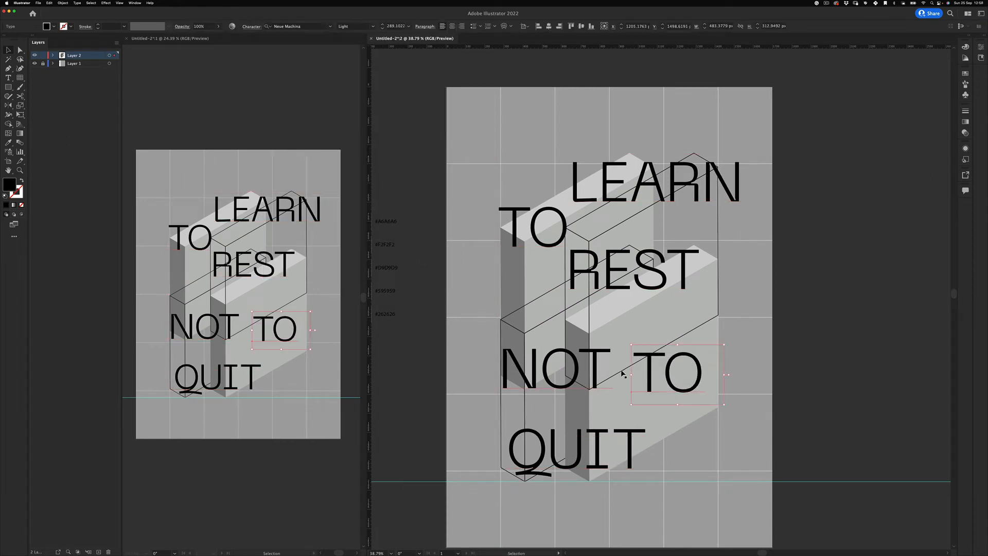
drag(580, 366, 577, 340)
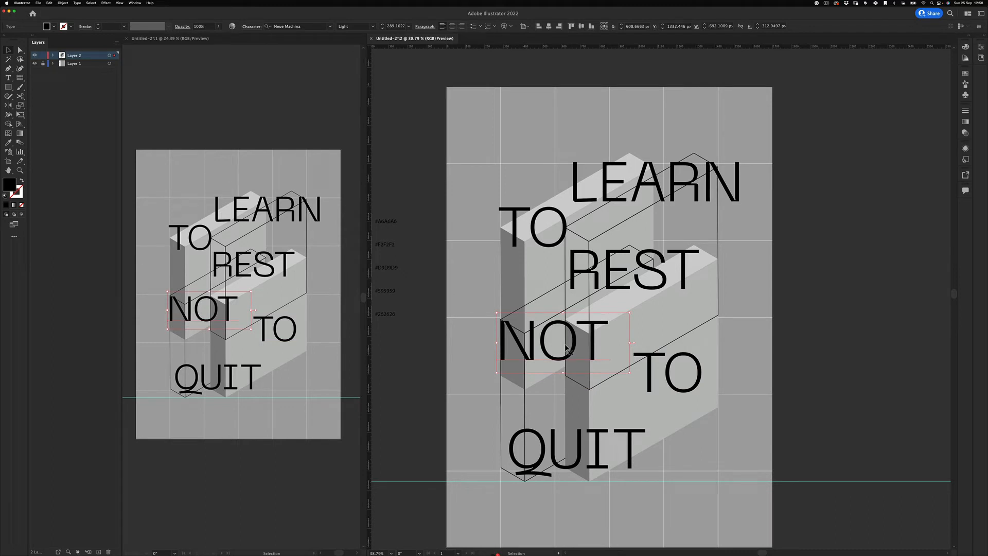
Align the upper TO with the back block's outer edge and lower REST slightly.
click(560, 216)
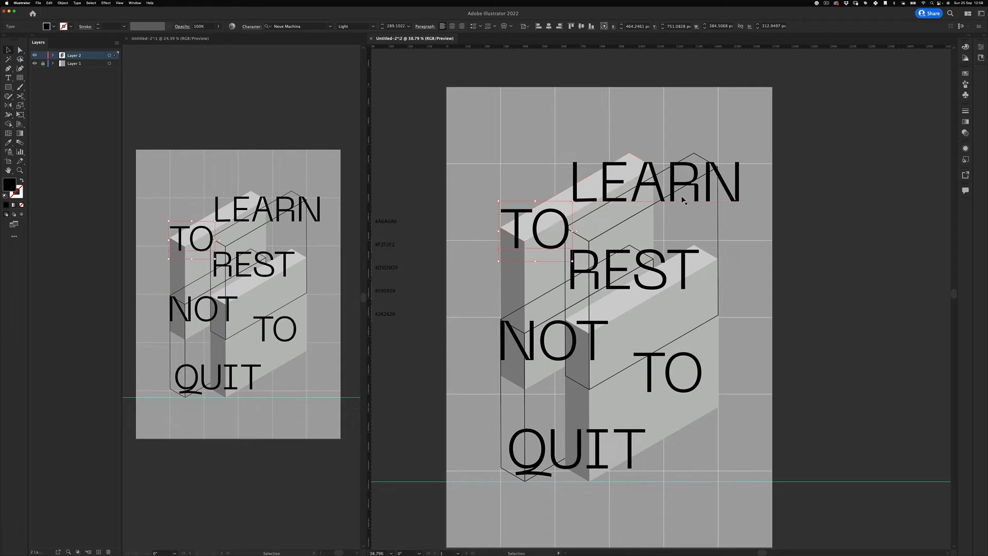
click(828, 239)
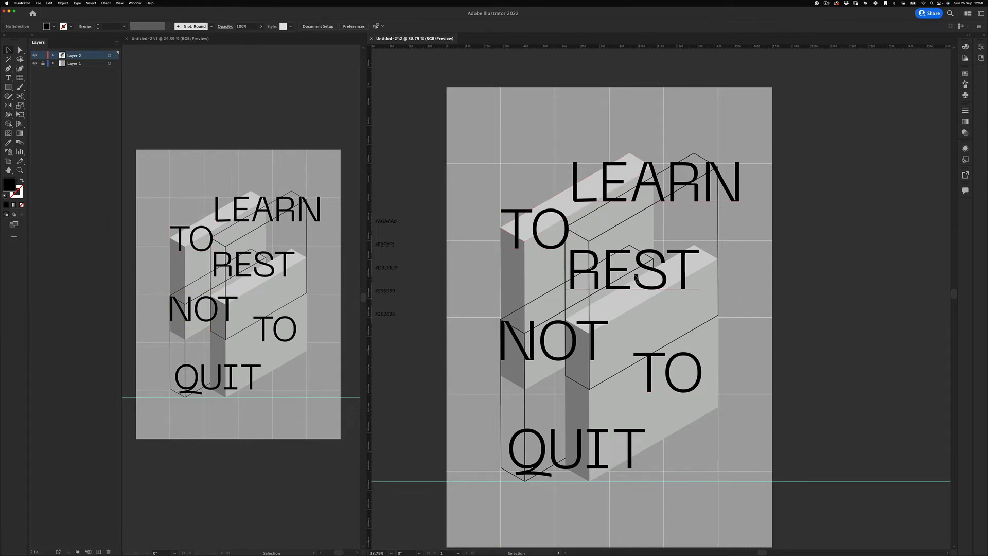
drag(655, 260, 650, 274)
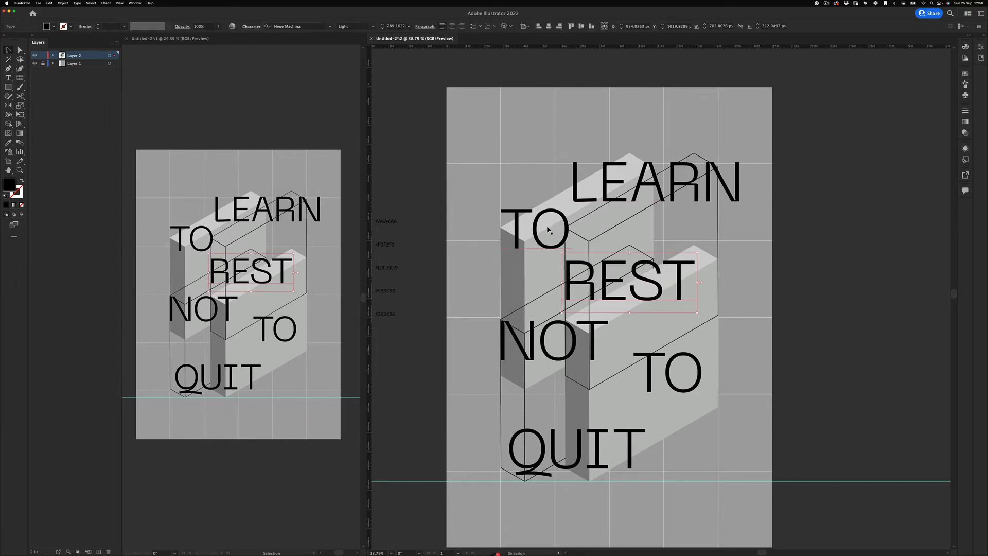
drag(548, 229, 548, 229)
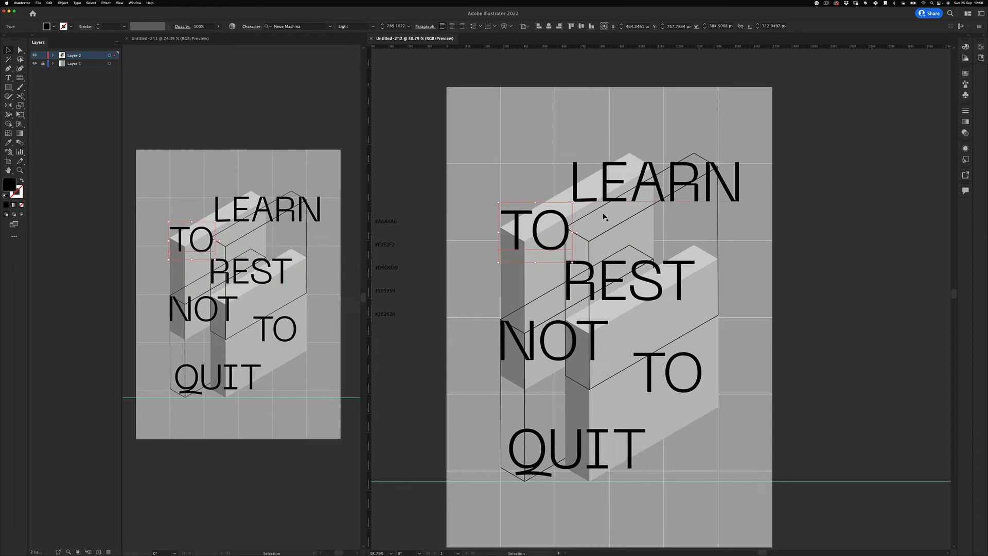
Move LEARN sideways so the end of the word lines up with the upper outlined block's far edge.
scroll(660, 170, up, 5)
drag(753, 190, 710, 193)
drag(701, 198, 661, 208)
Lower the upper TO onto the back block and move REST to end at the front block's far edge.
drag(576, 262, 575, 291)
click(815, 253)
drag(693, 305, 722, 325)
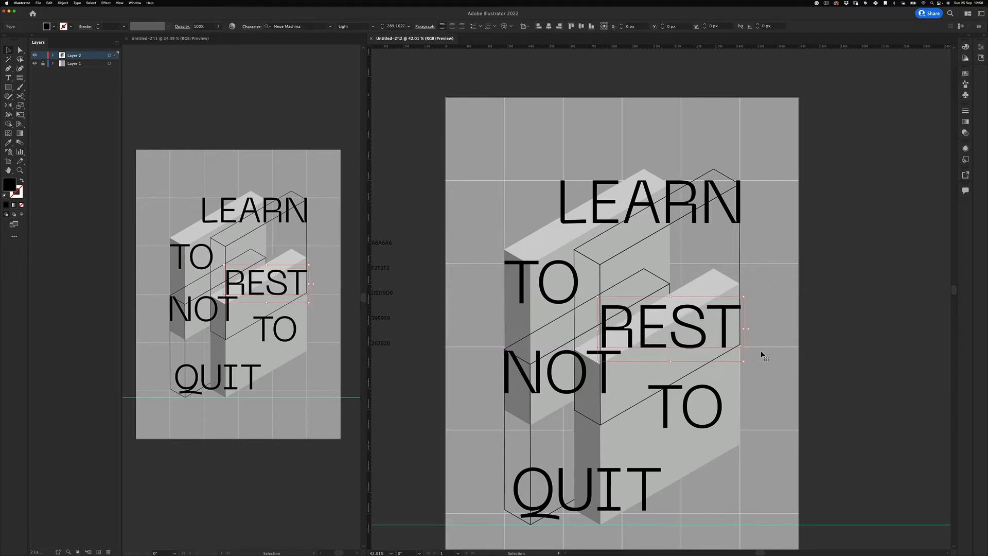
key(space)
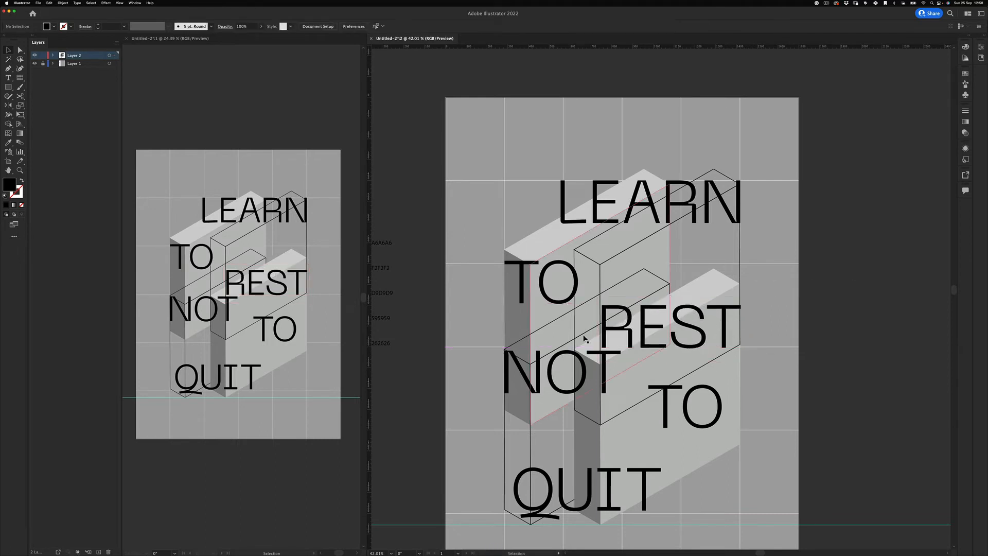
Lower NOT to the same line as the lower TO and align that TO with the front block's far edge.
drag(559, 377, 560, 420)
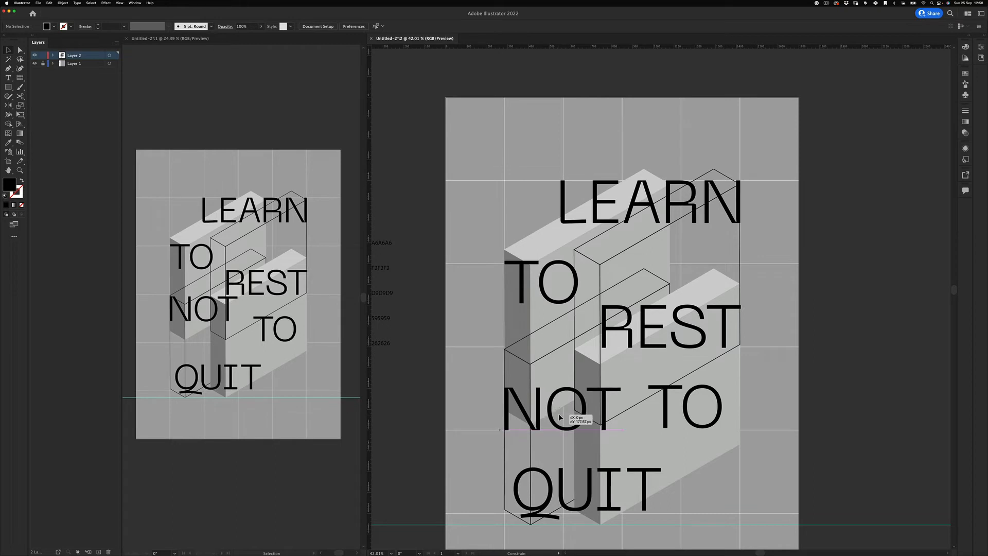
drag(719, 407, 737, 410)
click(858, 309)
Move QUIT toward the middle of the poster and center it horizontally on the artboard.
scroll(858, 309, down, 5)
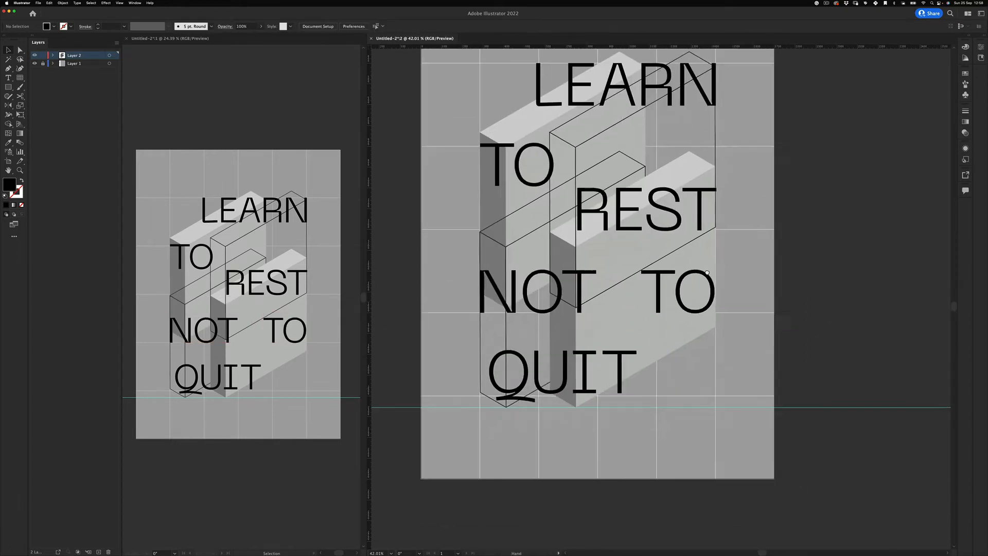
drag(565, 337, 598, 335)
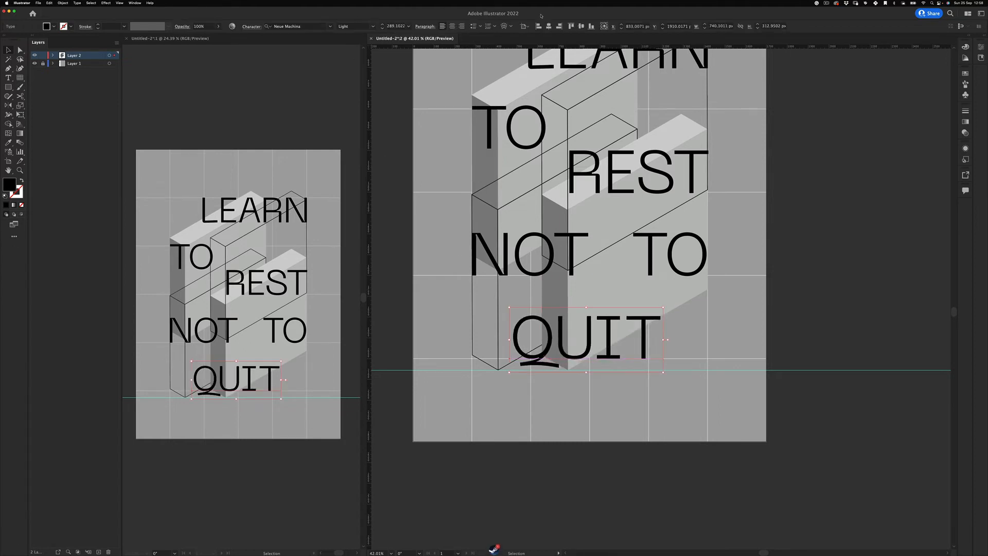
click(549, 27)
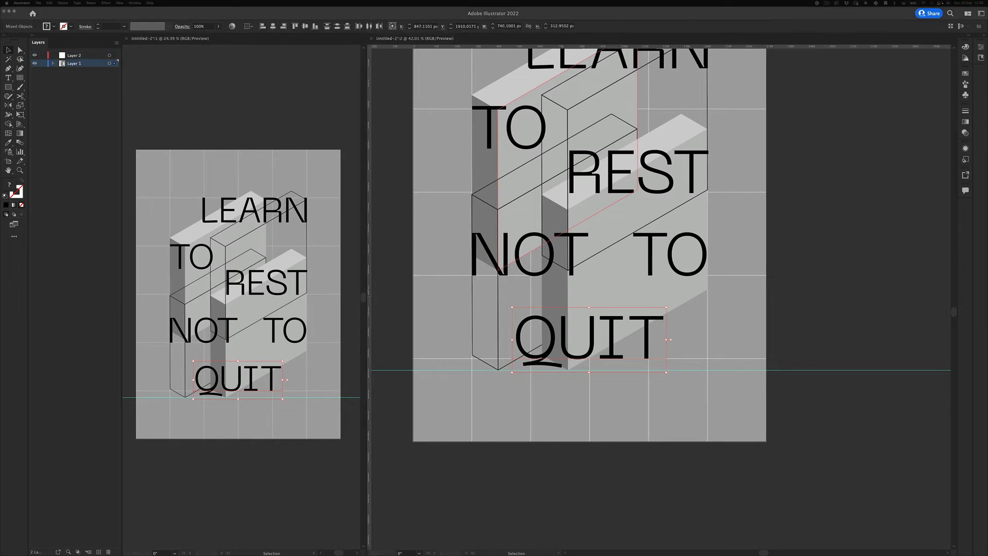
drag(631, 235, 601, 325)
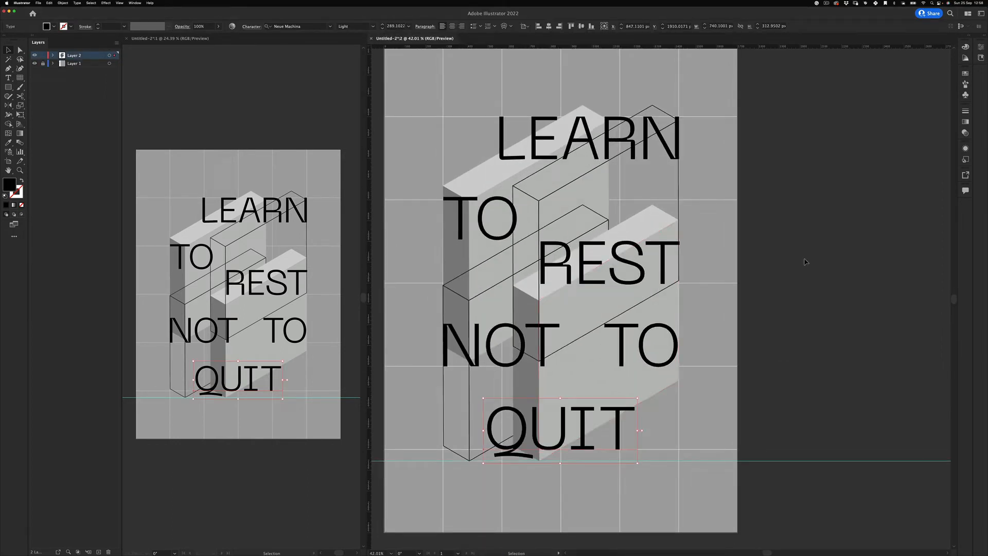
click(516, 358)
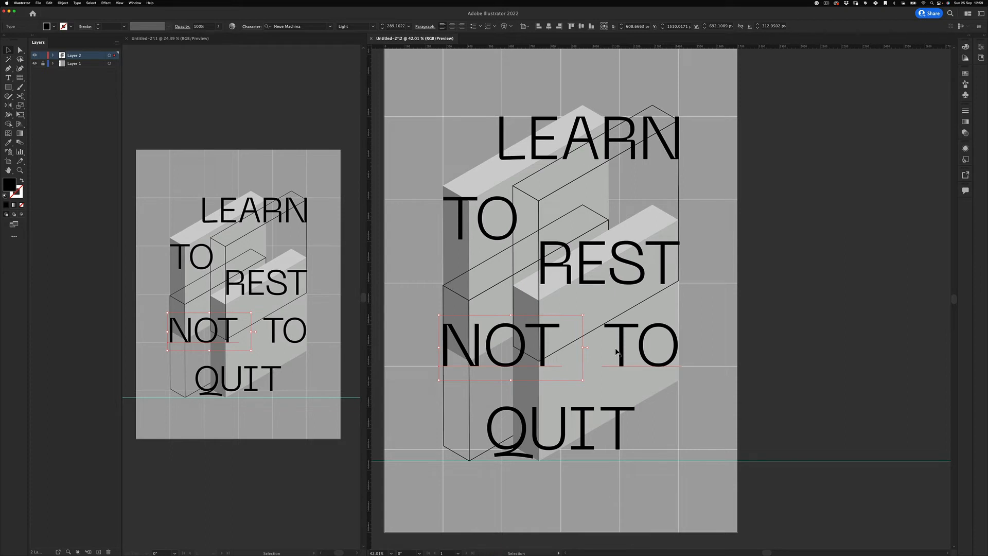
click(761, 274)
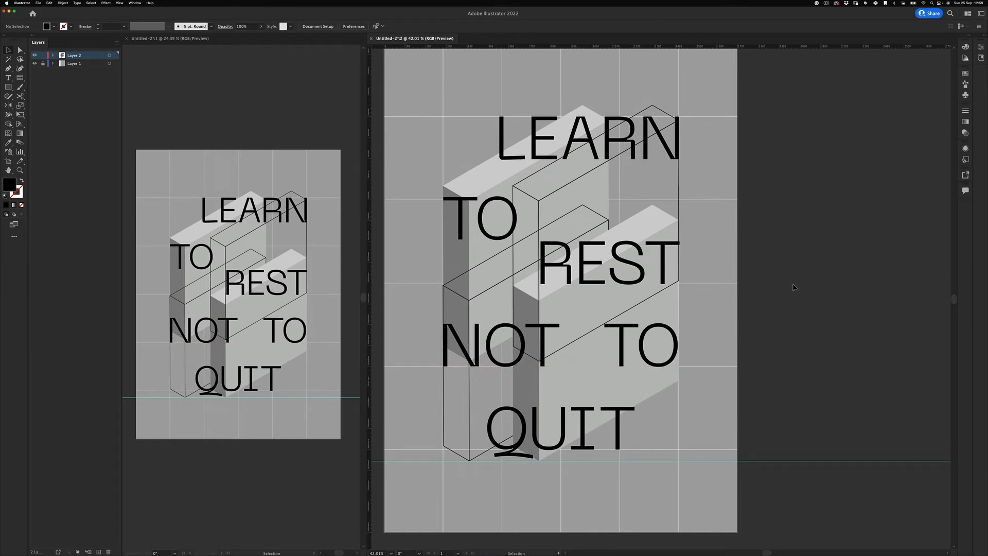
Select all six words, try the Create Outlines conversion on them twice, and undo it each time.
click(551, 270)
shift+click(555, 128)
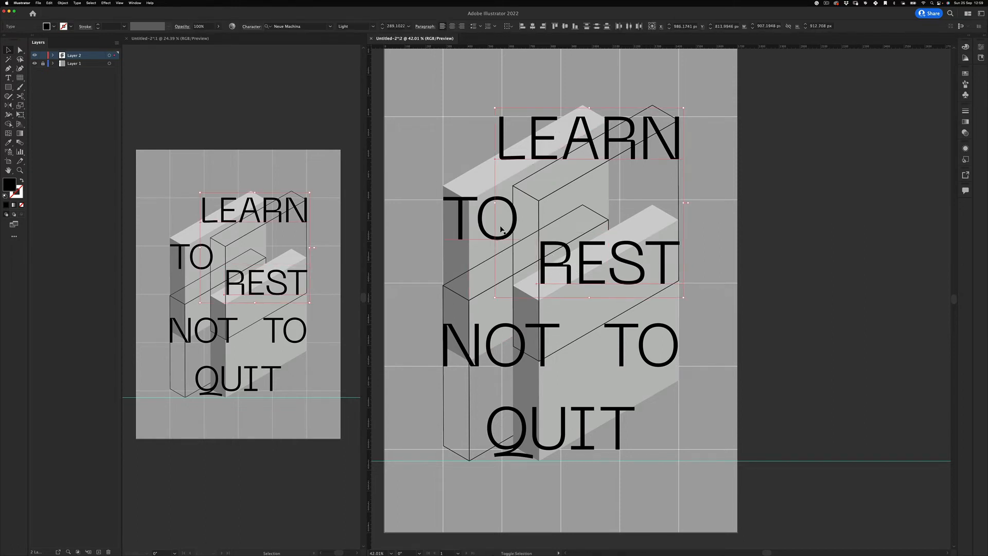
shift+click(493, 223)
shift+click(494, 354)
shift+click(621, 332)
shift+click(589, 420)
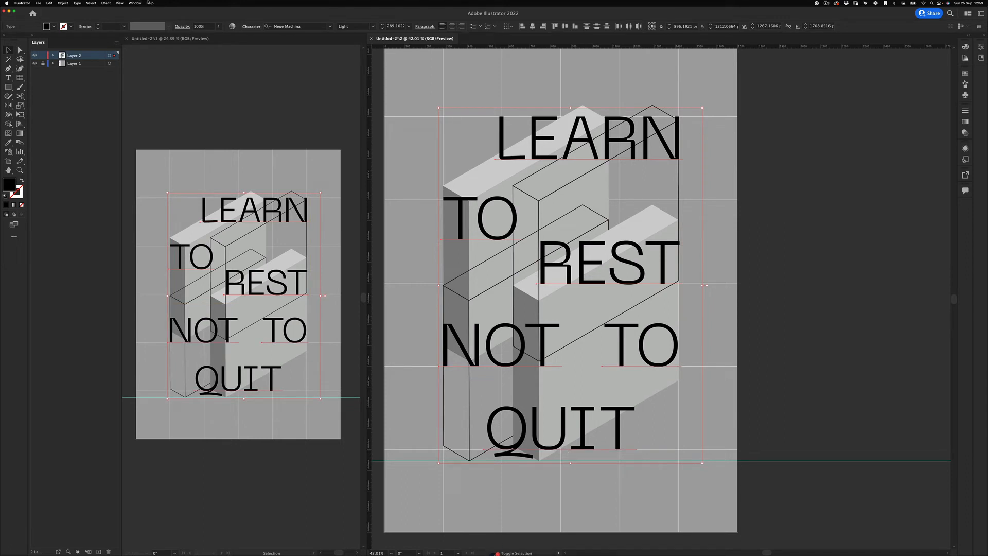
key(super+shift+o)
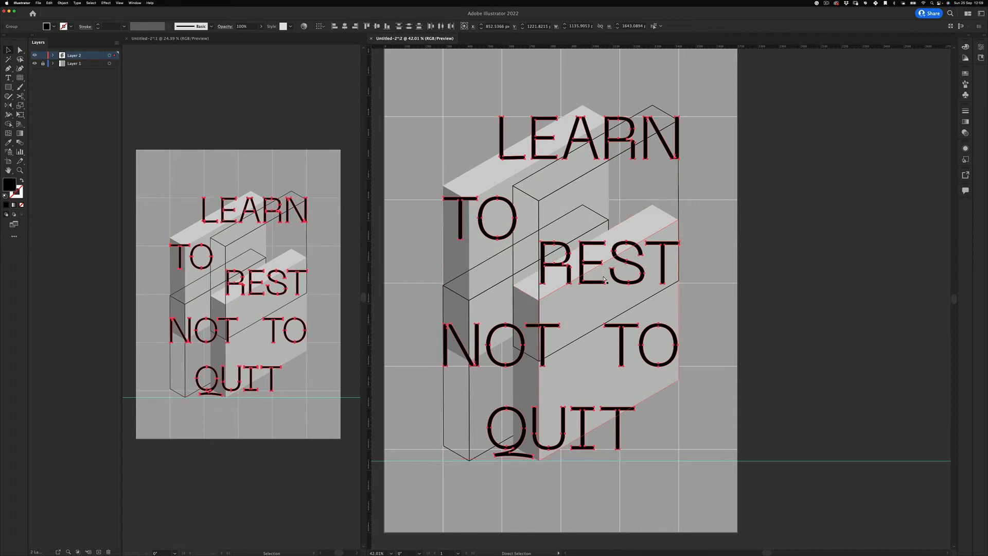
key(super+z)
right_click(590, 259)
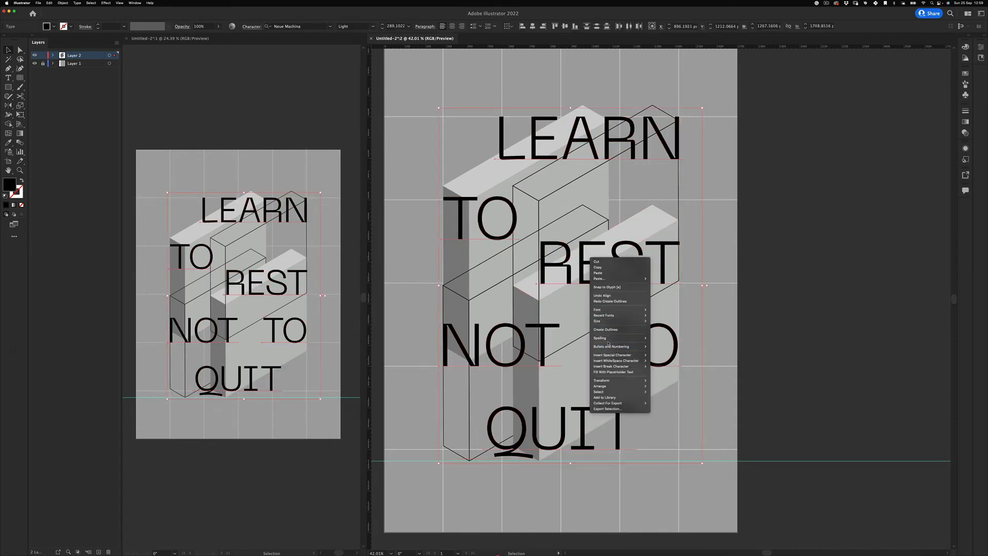
click(604, 330)
key(super+z)
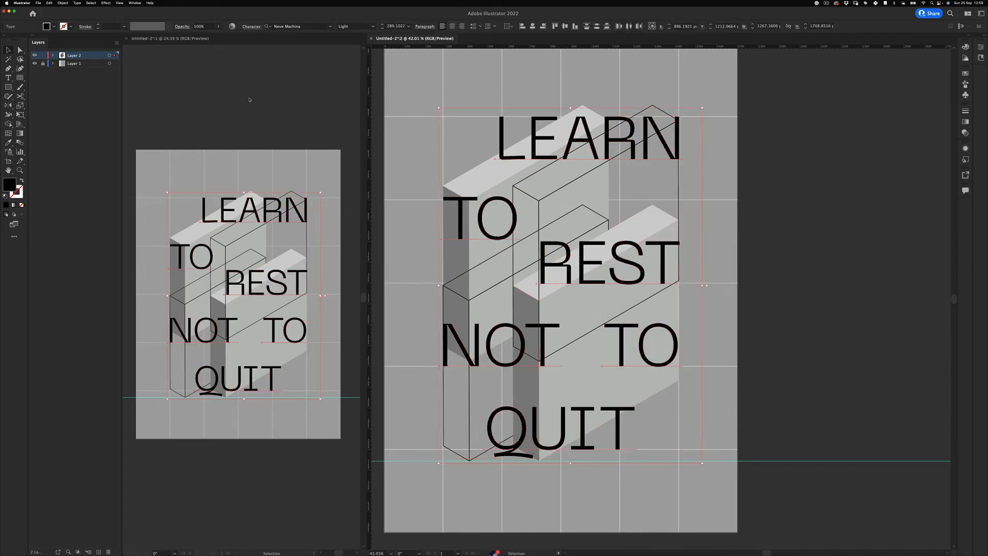
Try Expand on the selected words, undo it, and deselect the text.
click(63, 2)
click(75, 68)
click(478, 193)
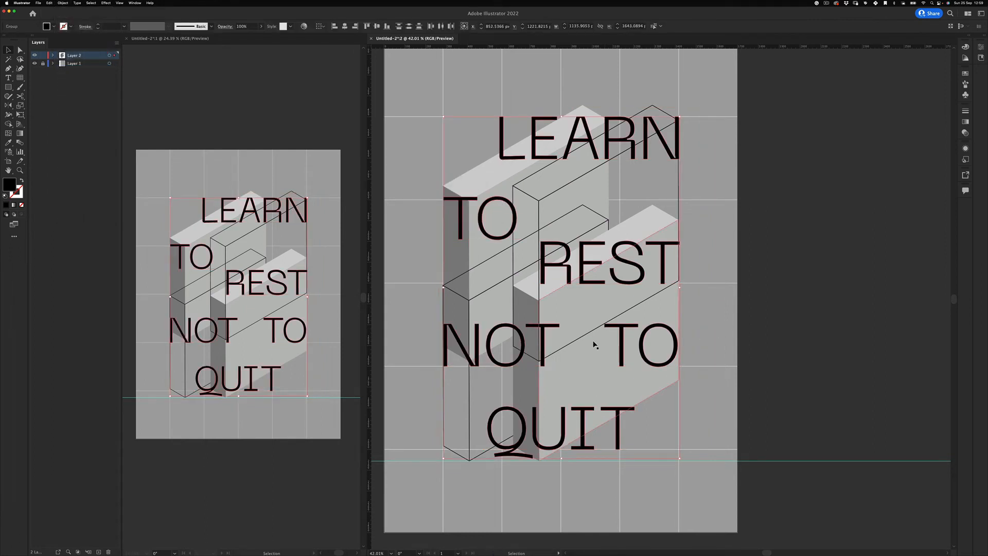
key(super+z)
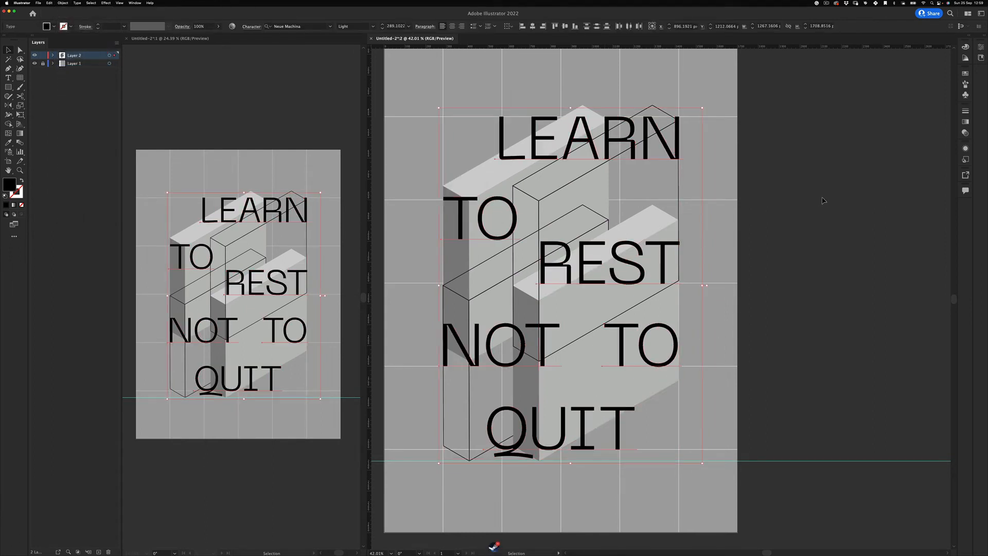
click(840, 223)
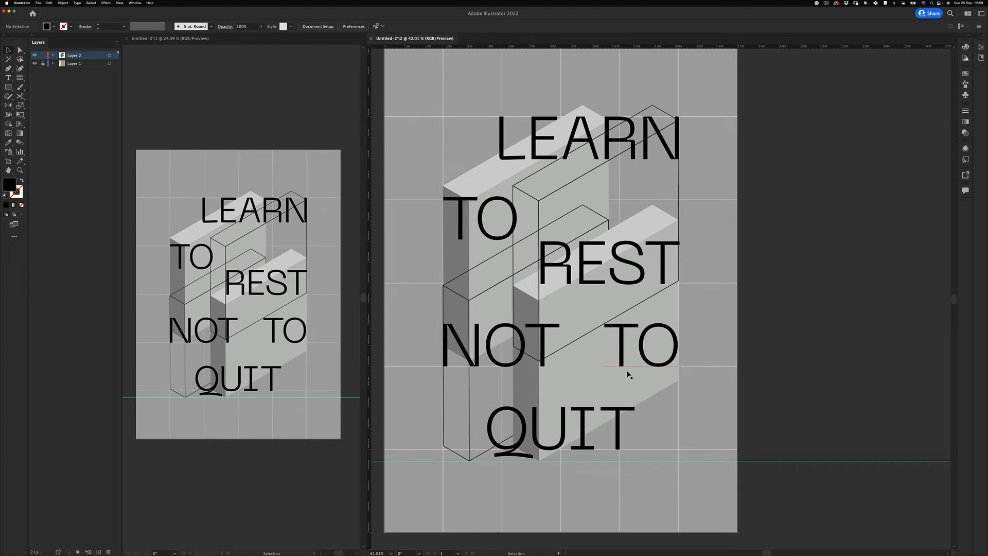
Select all the words from LEARN to QUIT and convert them to outlines.
click(593, 434)
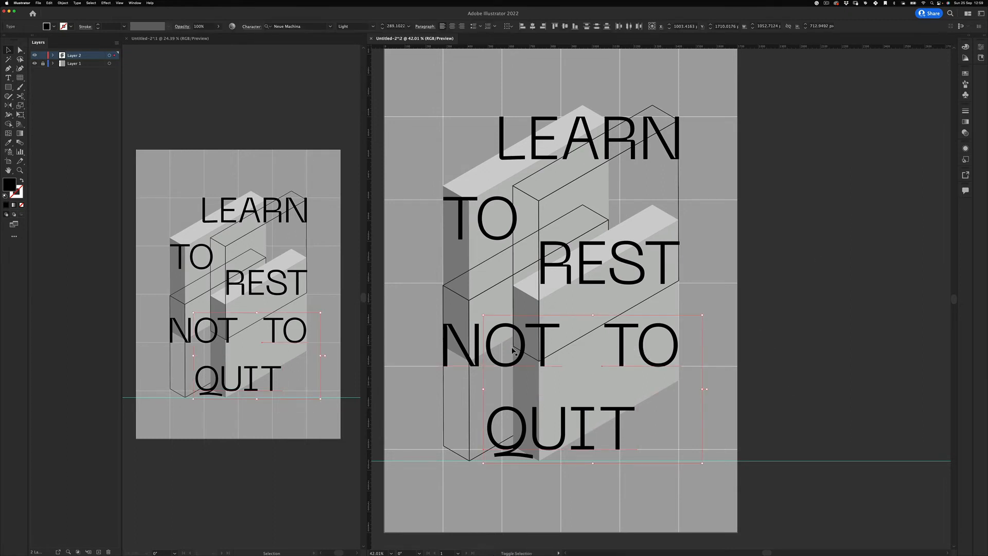
shift+click(595, 258)
shift+click(496, 204)
shift+click(546, 137)
key(shift+super+o)
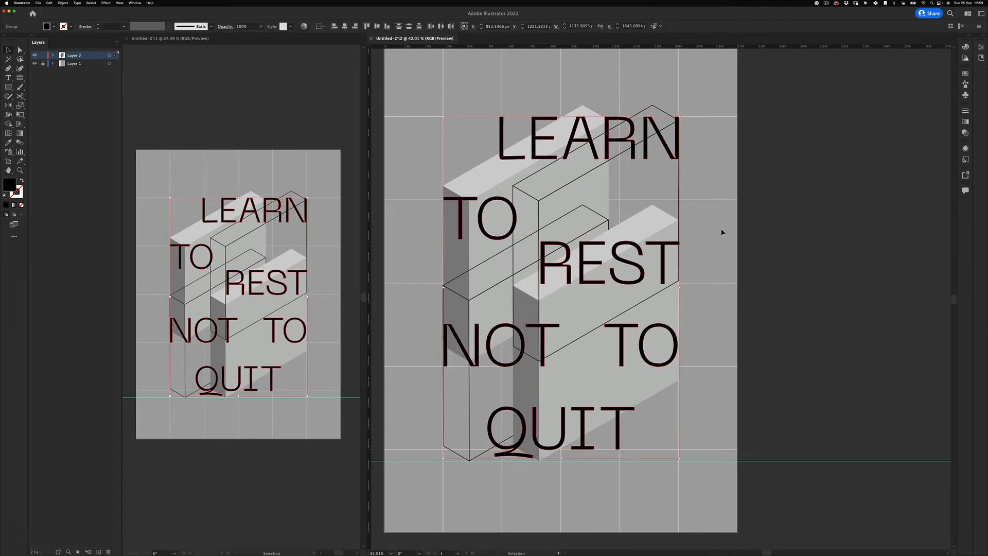
Ungroup the outlined words into individual letters and deselect them.
right_click(591, 123)
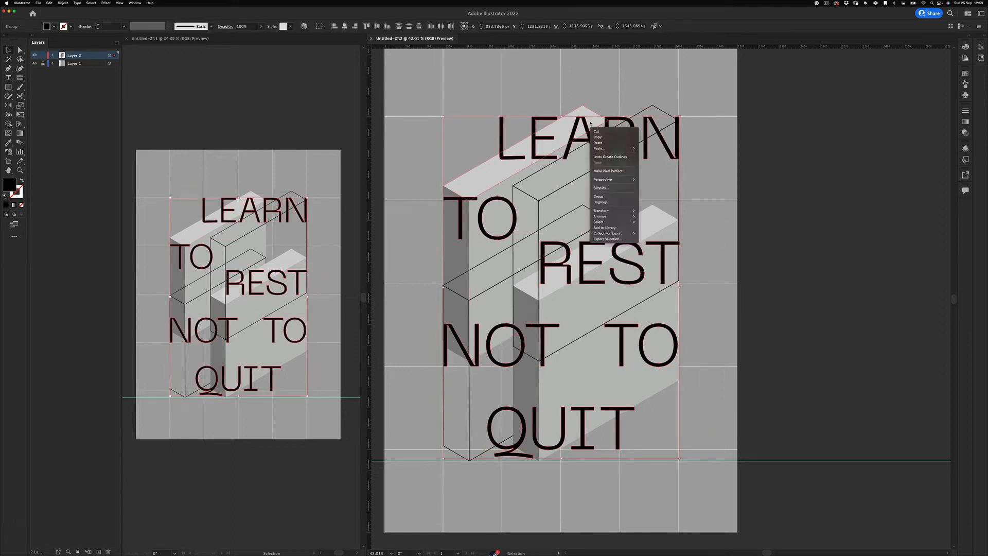
click(601, 202)
click(799, 145)
Select the R of LEARN and expand Layer 2 to list its individual objects.
click(624, 137)
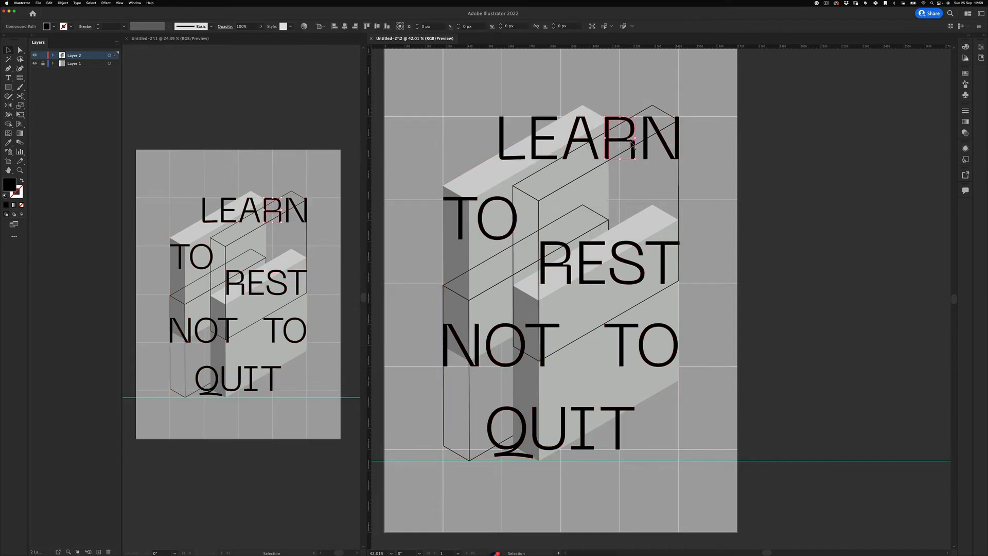
key(a)
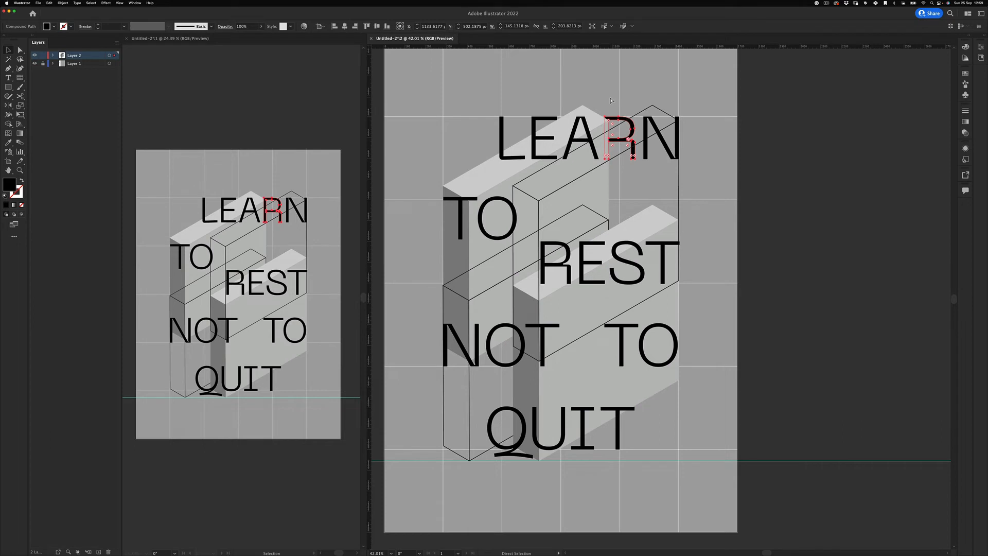
key(v)
key(a)
key(v)
click(52, 55)
key(a)
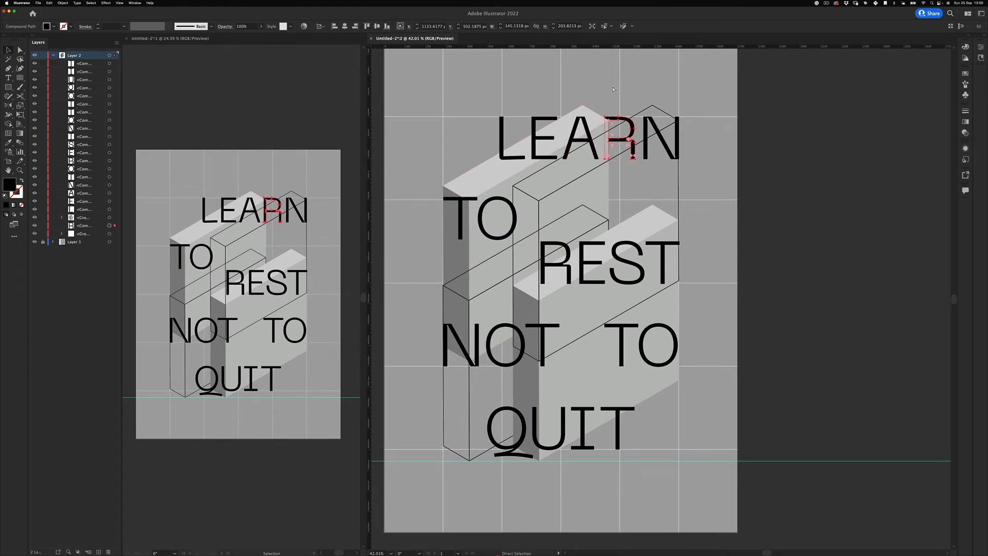
Send the R of LEARN backward in the stacking order until it sits behind the back block.
key(super+bracketright)
key(super+bracketright)
key(super+bracketright)
key(super+bracketleft)
key(super+bracketleft)
key(super+bracketleft)
key(super+bracketleft)
key(super+bracketright)
key(super+bracketright)
key(super+bracketright)
key(super+bracketleft)
key(super+bracketleft)
key(super+bracketleft)
click(793, 111)
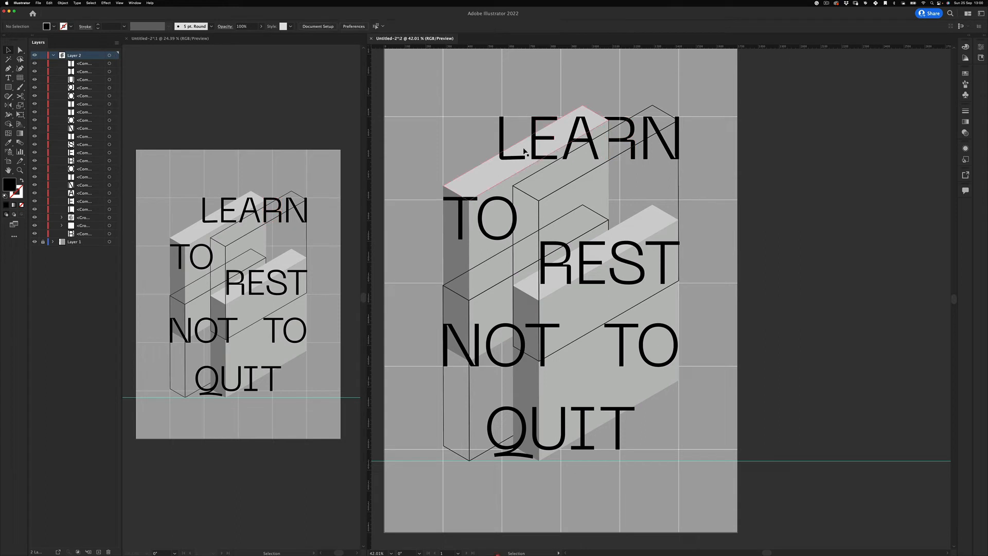
Try sending the E of LEARN behind the back block, and undo the reordering.
key(a)
click(534, 145)
key(super+bracketleft)
key(super+bracketleft)
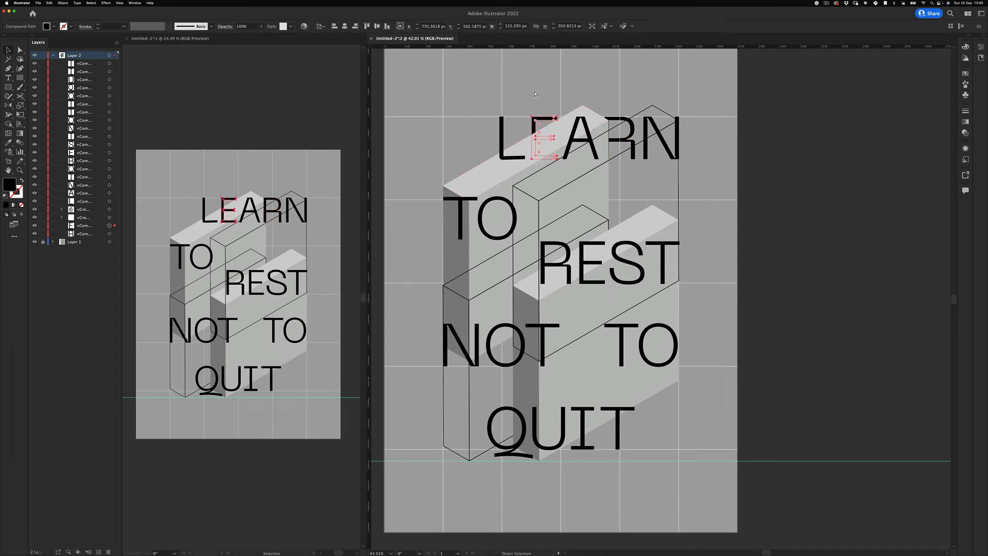
click(826, 182)
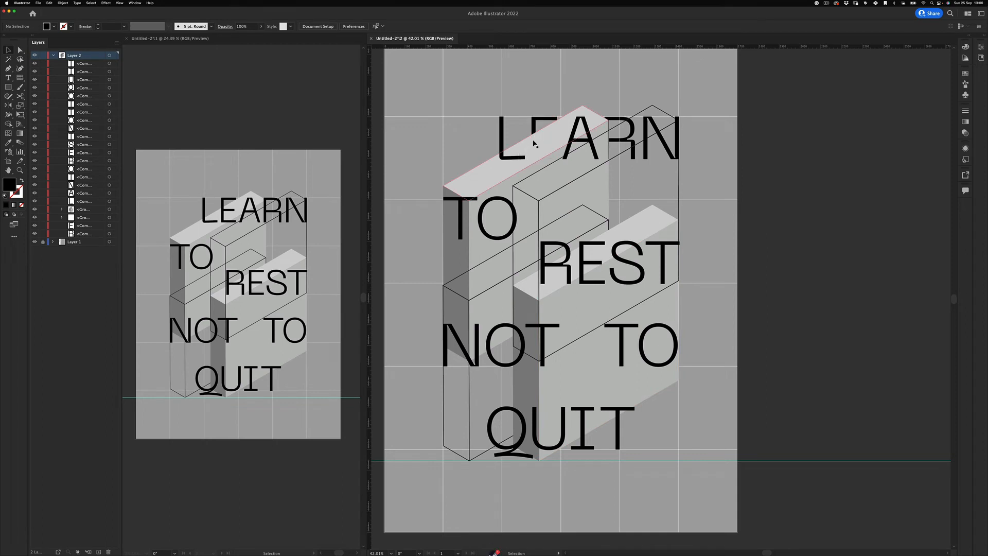
key(super+z)
key(super+z)
Send the L of LEARN behind the back block so the block covers its foot.
click(504, 135)
key(a)
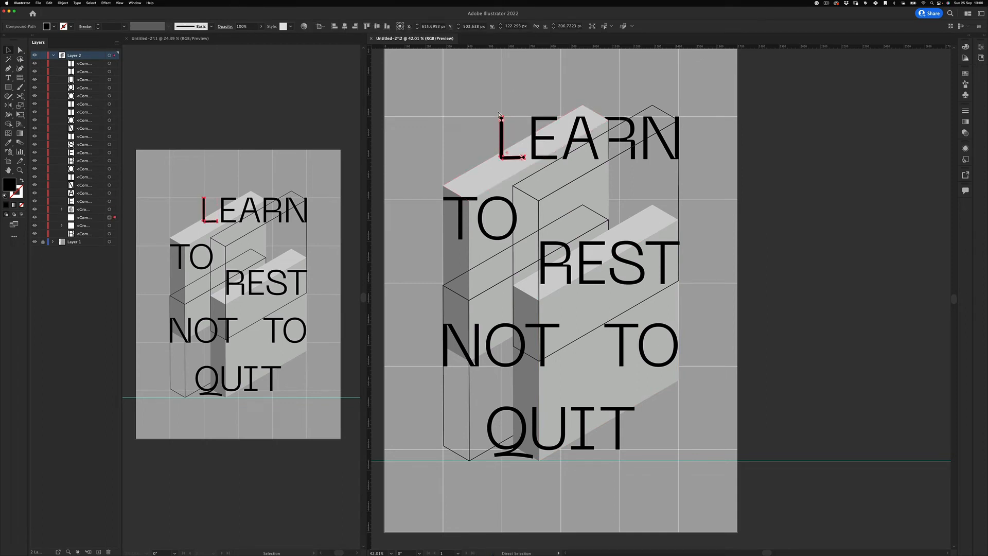
key(super+bracketleft)
key(v)
click(763, 298)
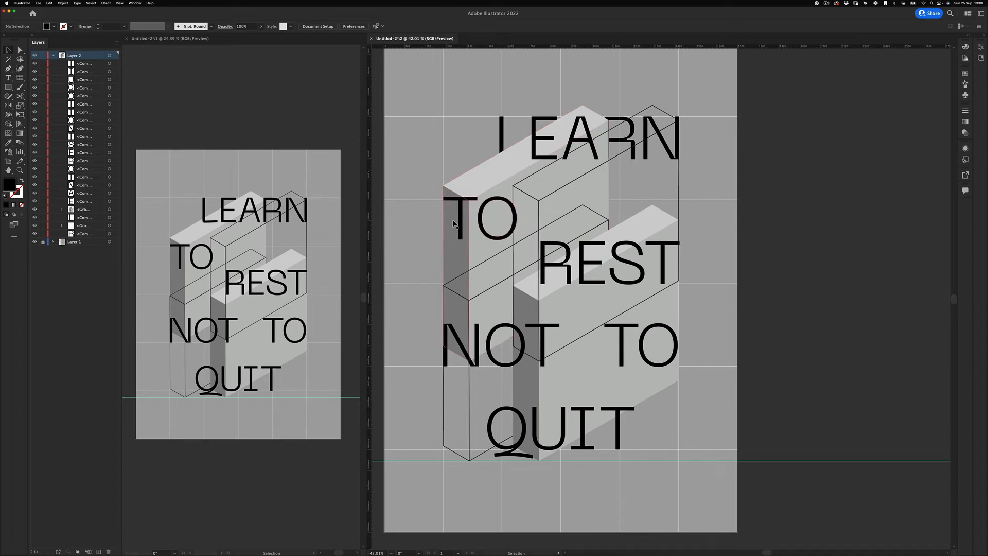
Send the R of REST backward through the stacking order to behind the grouped blocks.
click(571, 265)
key(super+bracketleft)
key(super+bracketleft)
key(super+bracketleft)
key(super+bracketleft)
key(super+bracketleft)
key(super+bracketleft)
key(super+bracketleft)
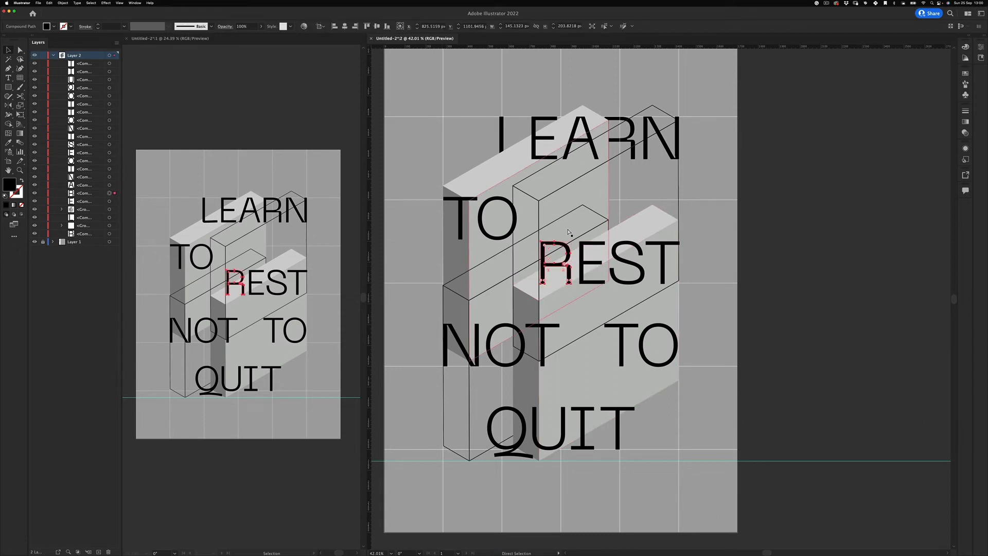
key(super+bracketright)
key(super+bracketright)
key(super+bracketleft)
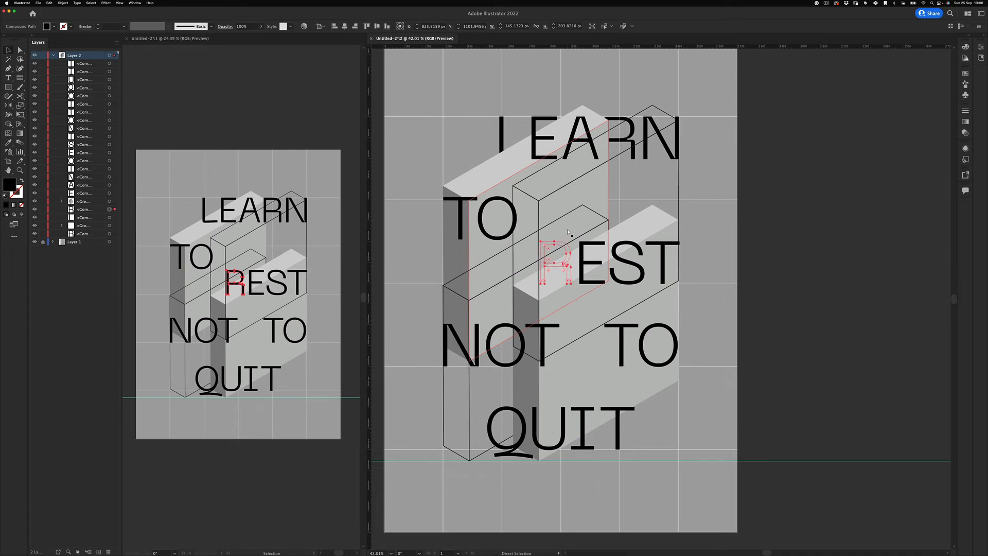
Compare the R of REST behind and in front of the grouped blocks, leave it in front, and deselect it.
key(super+bracketleft)
key(super+bracketright)
key(super+bracketleft)
key(v)
key(super+bracketright)
key(super+shift+a)
key(a)
key(v)
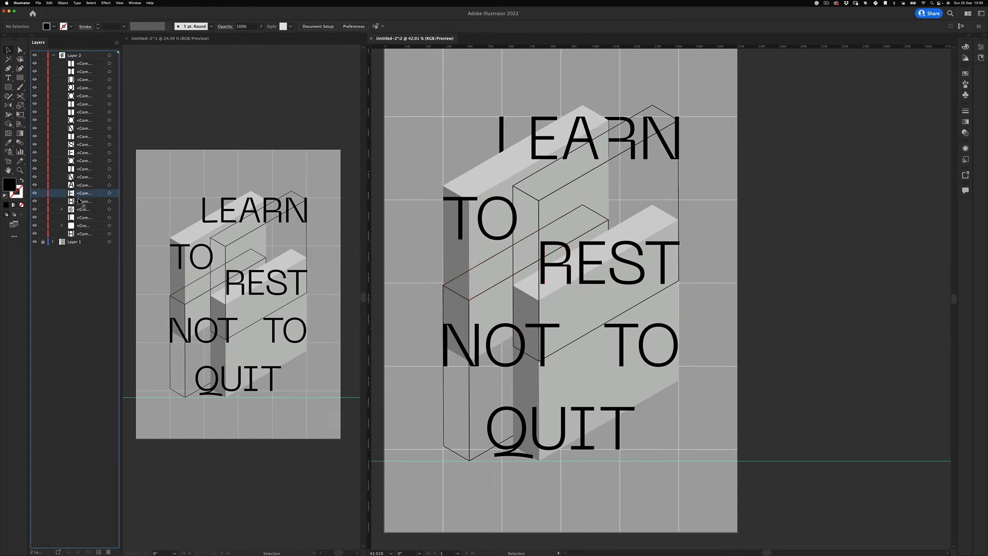
Try moving the R of REST below the block group in the layer order, and undo it.
click(562, 250)
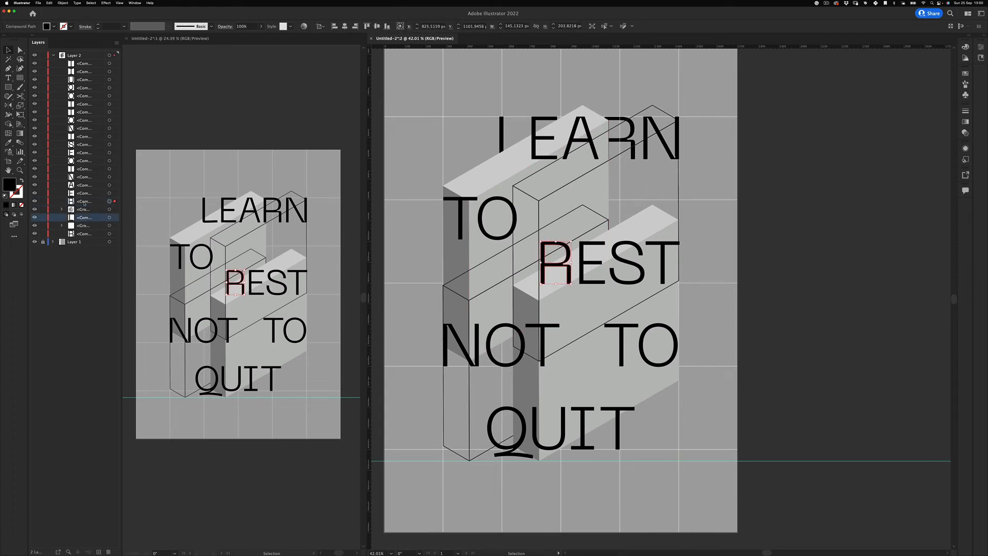
drag(85, 218, 87, 217)
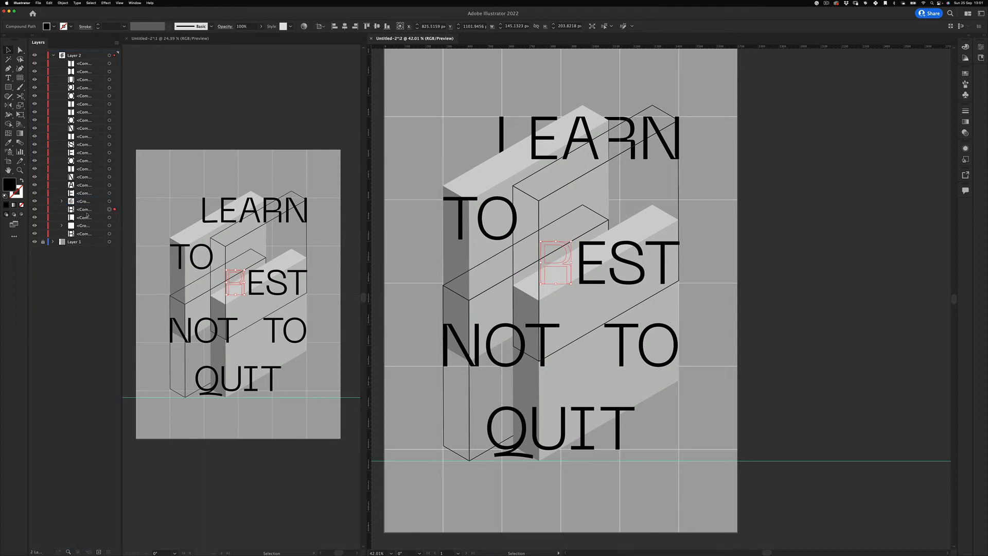
key(super+z)
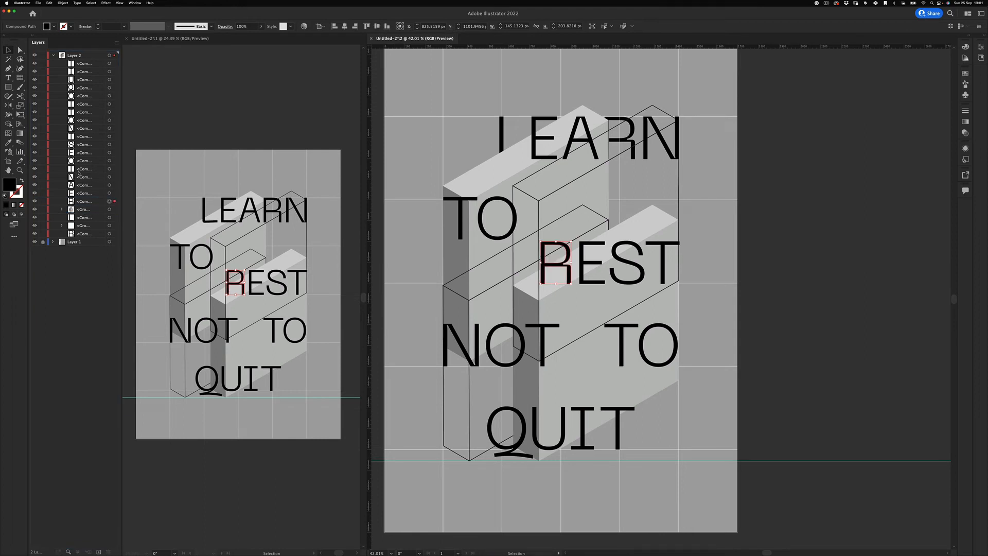
Expand the block group in the layer list and ungroup it so its blocks can be stacked separately.
click(61, 210)
click(579, 345)
right_click(577, 343)
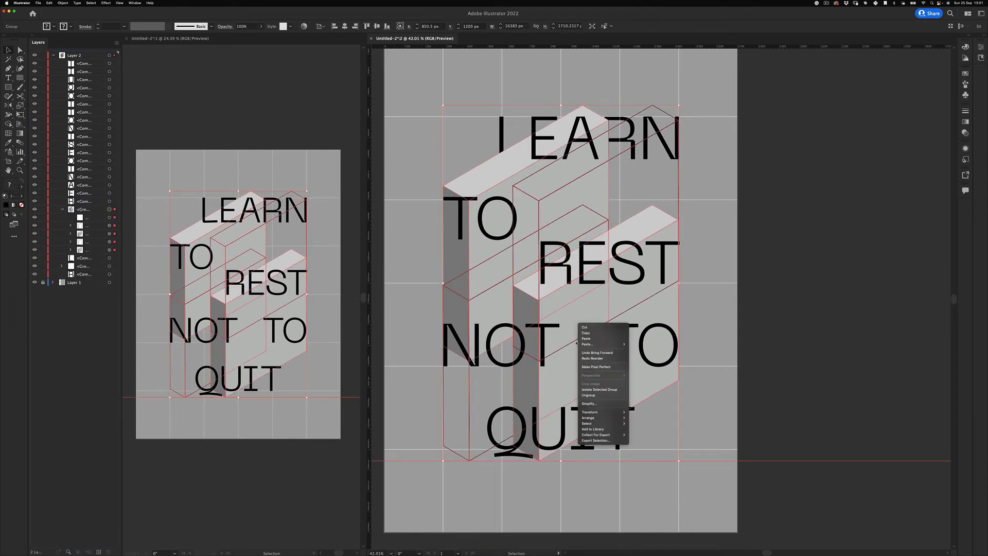
click(605, 394)
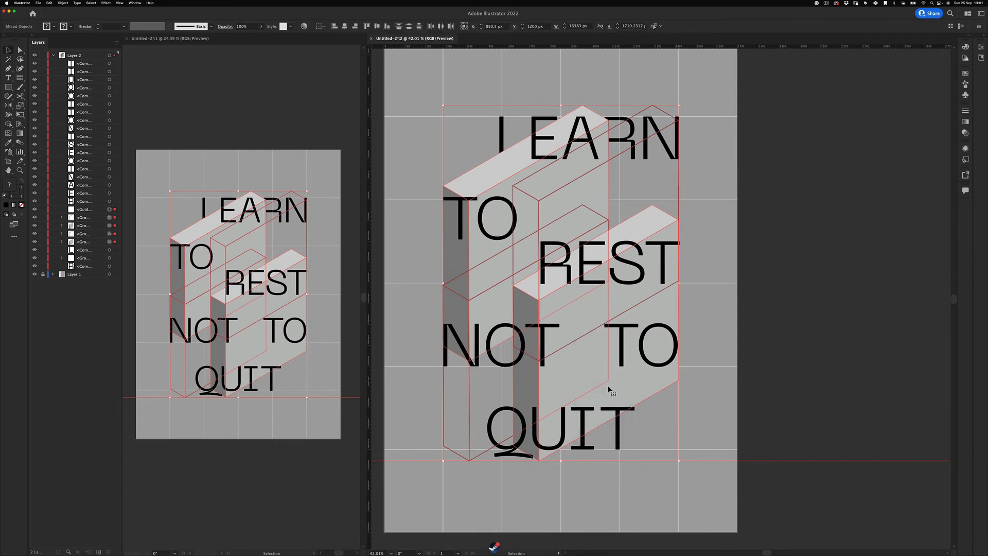
click(815, 286)
Send the R of REST between the back and front blocks and move it sideways to the front block's near outer edge.
key(a)
click(561, 246)
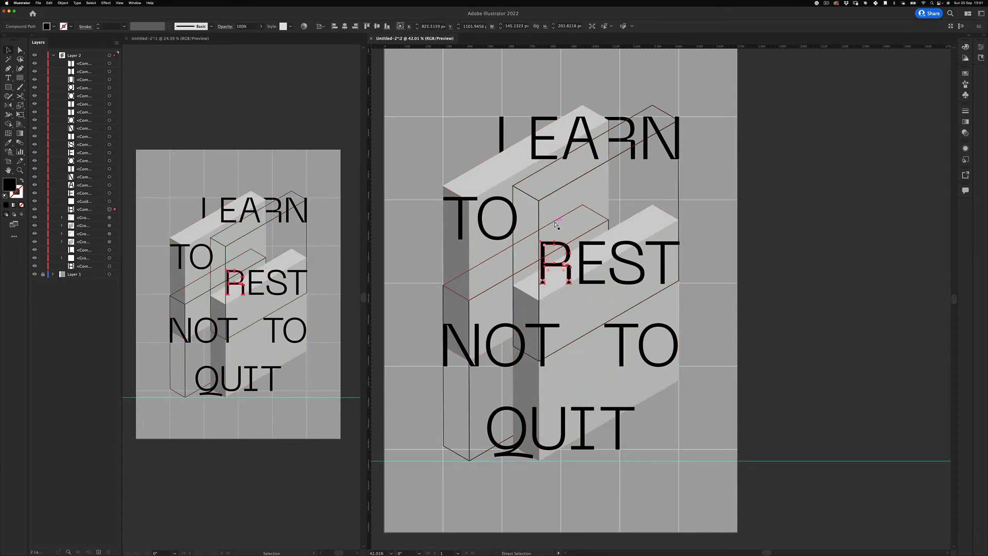
key(super+bracketleft)
key(super+bracketleft)
key(super+bracketleft)
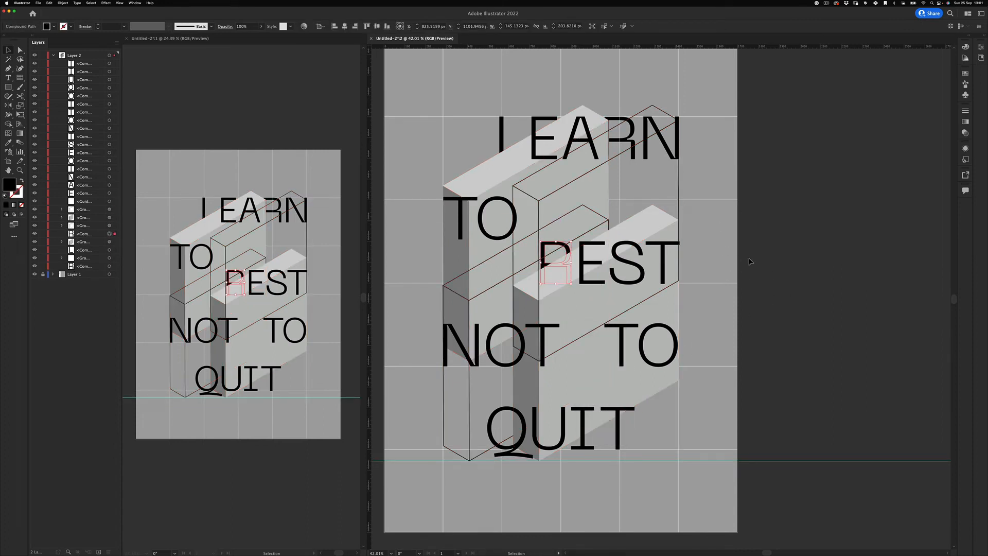
click(751, 262)
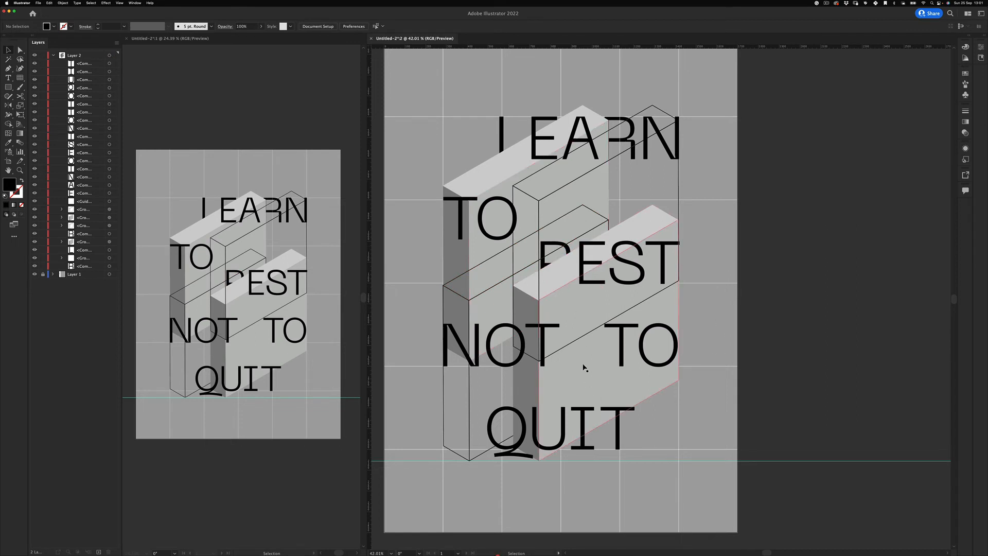
drag(560, 246, 540, 252)
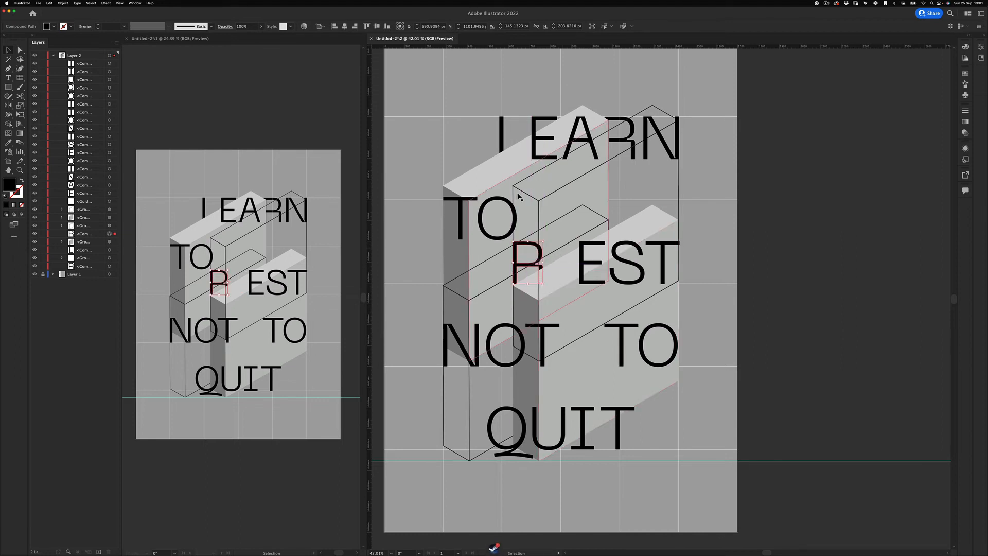
Move the O of the upper TO beneath the R of LEARN, and raise both T and O by 88.81 px onto the grid line.
drag(515, 208, 634, 202)
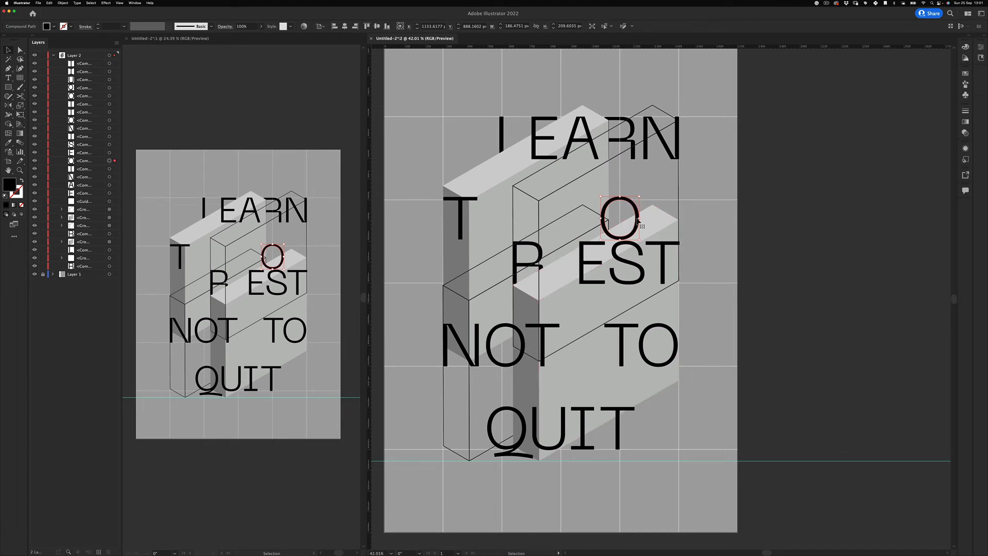
drag(459, 222, 460, 204)
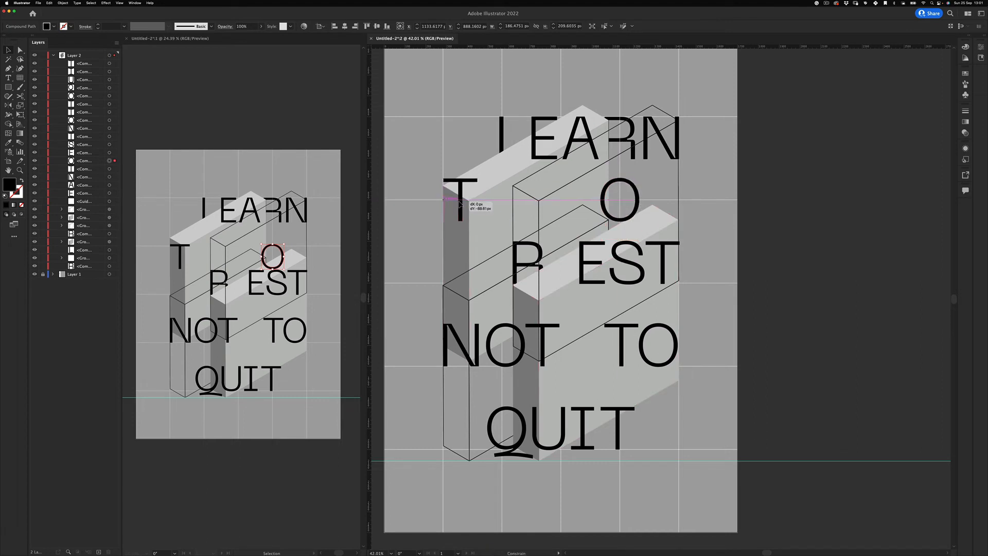
Send the O of the upper TO backward until the back block overlaps its side.
click(621, 196)
key(a)
click(621, 197)
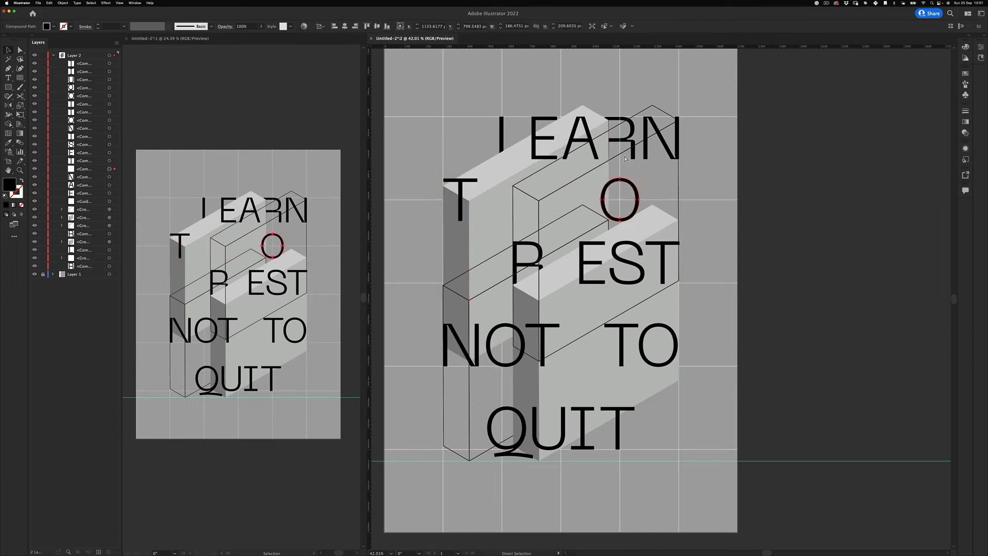
key(super+bracketleft)
key(super+bracketleft)
key(super+bracketleft)
key(super+bracketleft)
key(super+bracketleft)
key(super+bracketleft)
key(super+bracketleft)
key(super+bracketleft)
key(super+bracketleft)
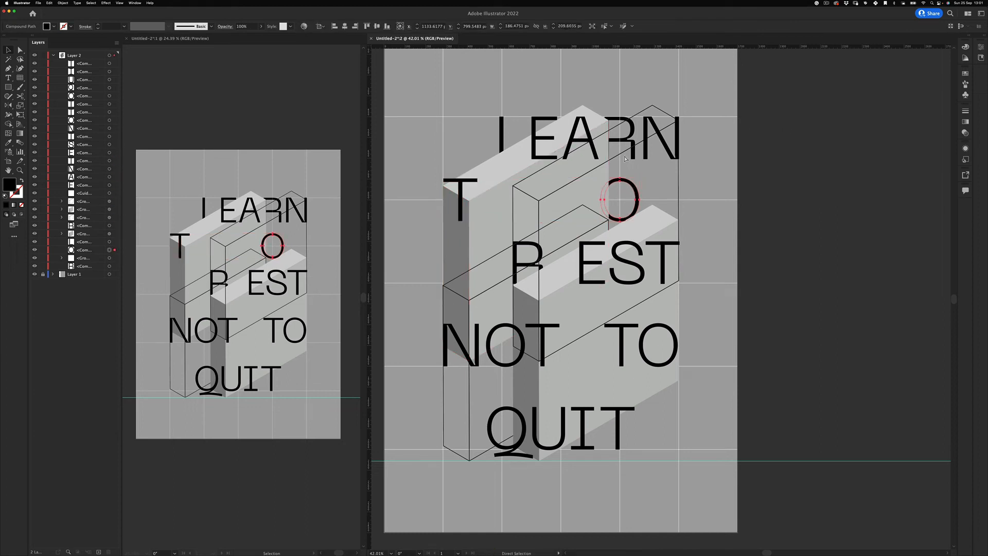
Send the O of NOT backward in the stack until the front block covers its overlapping side.
click(769, 385)
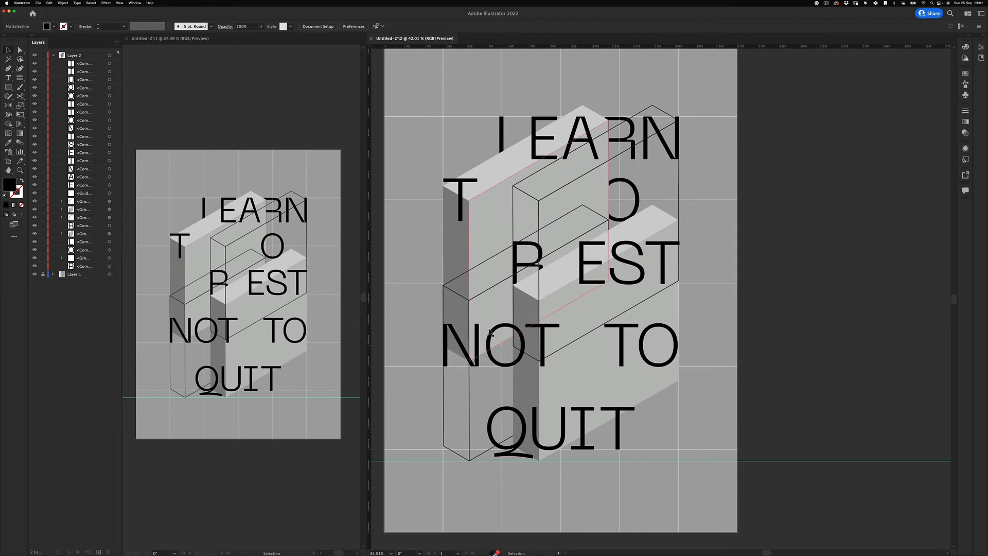
key(a)
click(513, 343)
key(super+bracketleft)
key(super+bracketleft)
key(super+bracketleft)
key(super+bracketleft)
key(super+bracketleft)
key(super+bracketleft)
key(super+bracketleft)
key(super+bracketleft)
key(super+bracketleft)
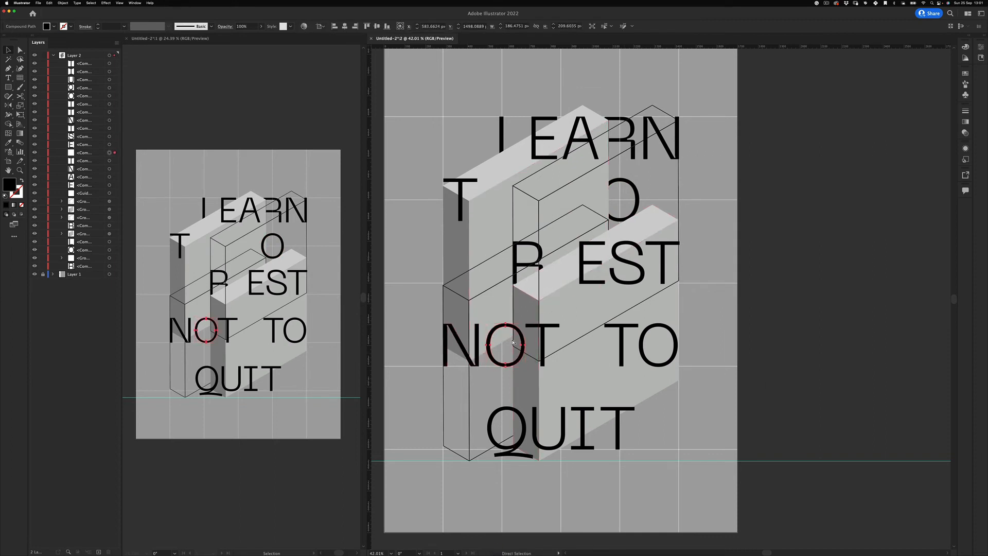
key(super+bracketleft)
key(super+bracketleft)
key(super+bracketleft)
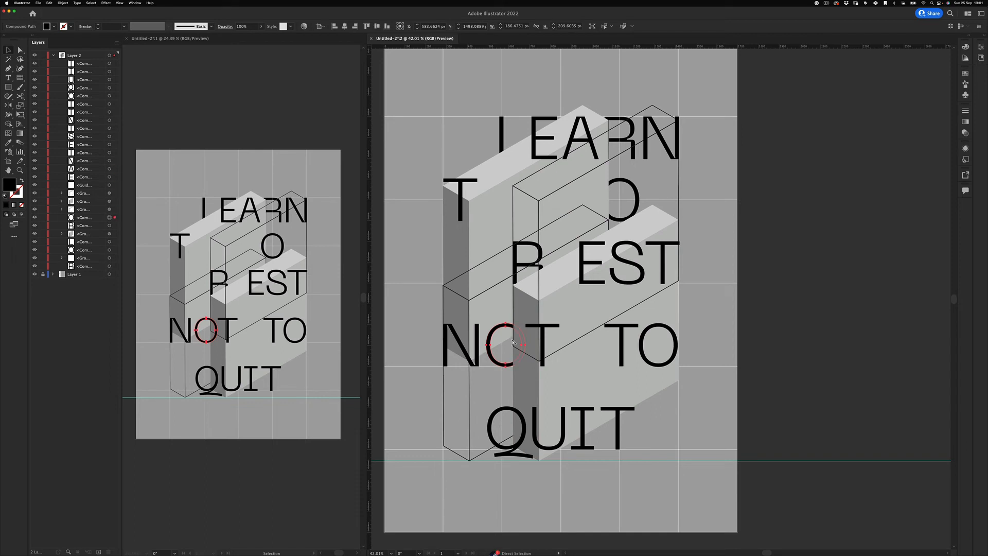
click(798, 390)
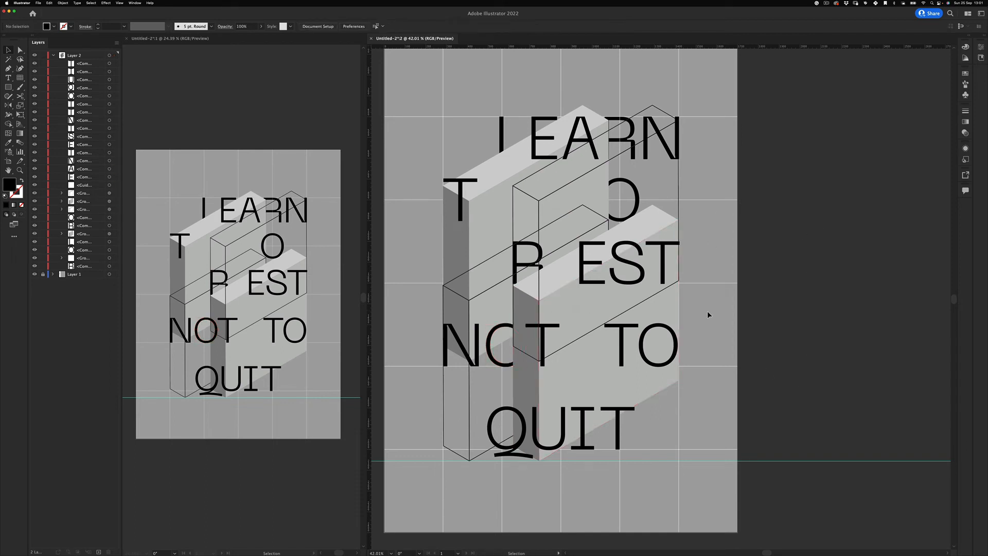
Shift the Q of QUIT sideways to the outer vertical grid line, and bring the U over the front block's near edge.
click(522, 447)
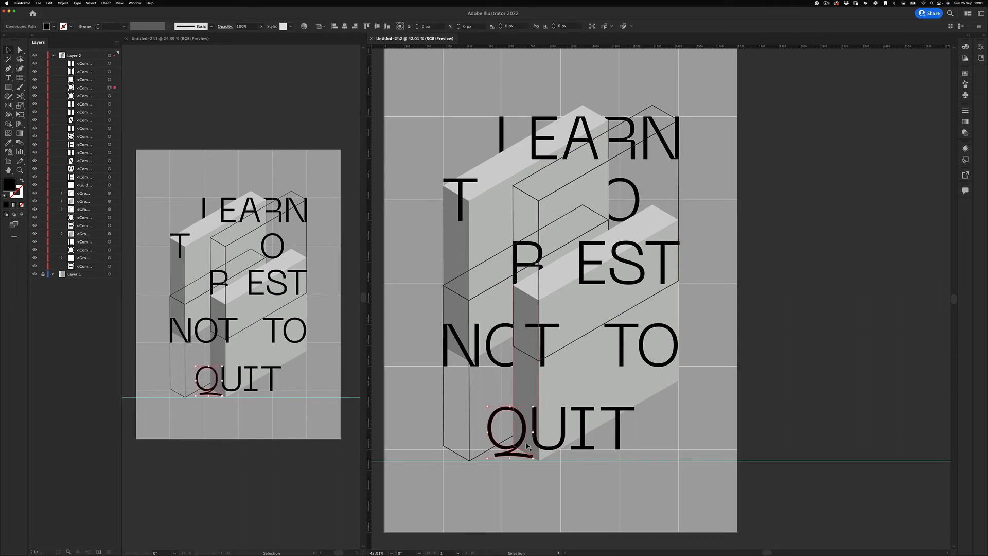
drag(527, 445, 477, 446)
drag(540, 445, 501, 446)
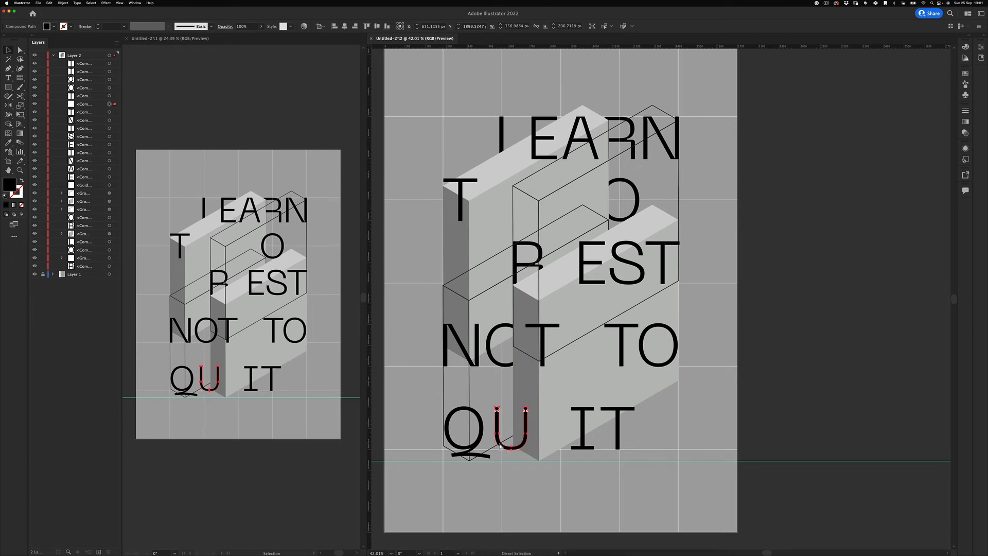
Send the U of QUIT backward in the stack until the front block hides its overlapping side.
key(super+bracketleft)
key(super+bracketleft)
key(super+bracketleft)
key(super+bracketleft)
key(super+bracketleft)
key(super+bracketleft)
key(super+bracketleft)
key(super+bracketleft)
key(super+bracketleft)
key(super+bracketleft)
key(super+bracketleft)
key(super+bracketleft)
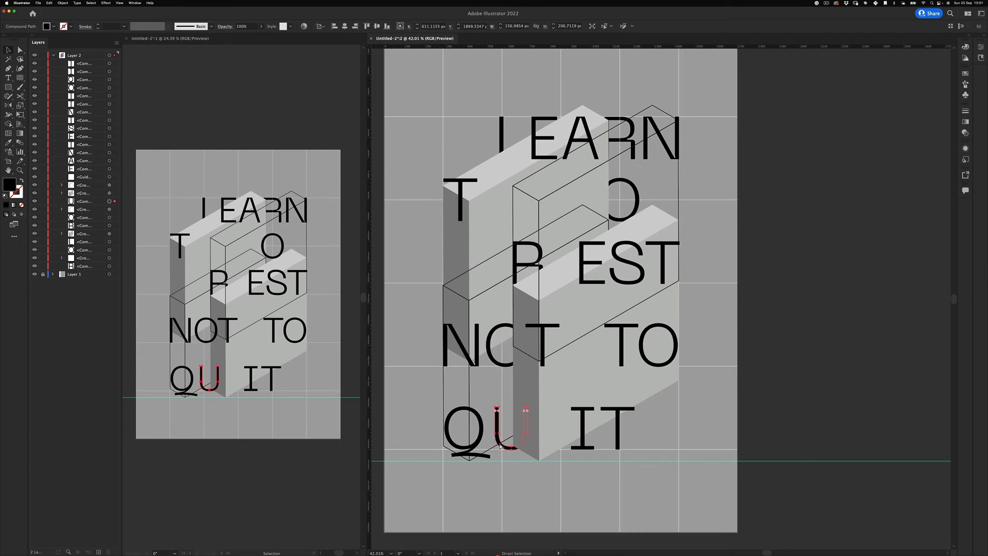
click(790, 338)
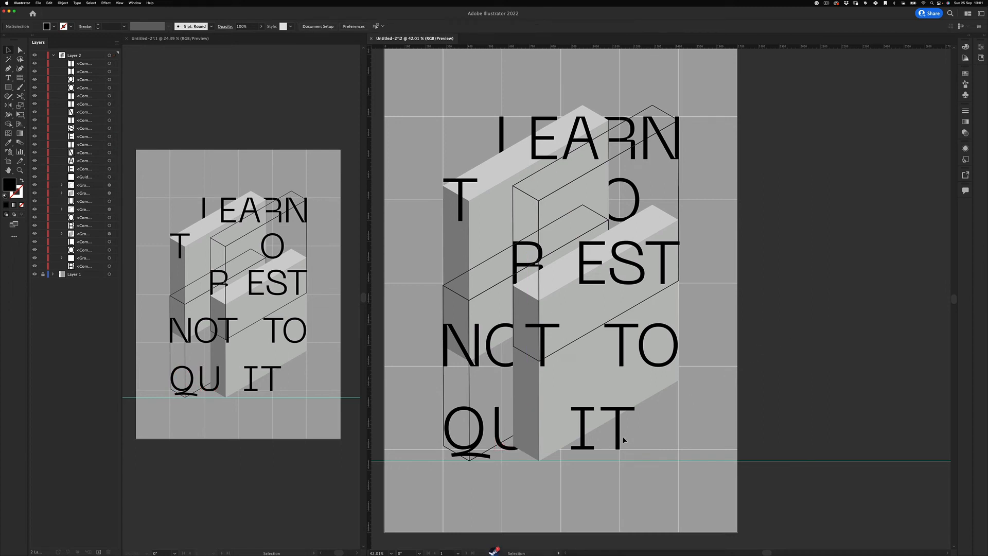
Move the T of QUIT horizontally to the outer edge of the TO above it, and bring the I closer to the T.
drag(619, 437, 663, 437)
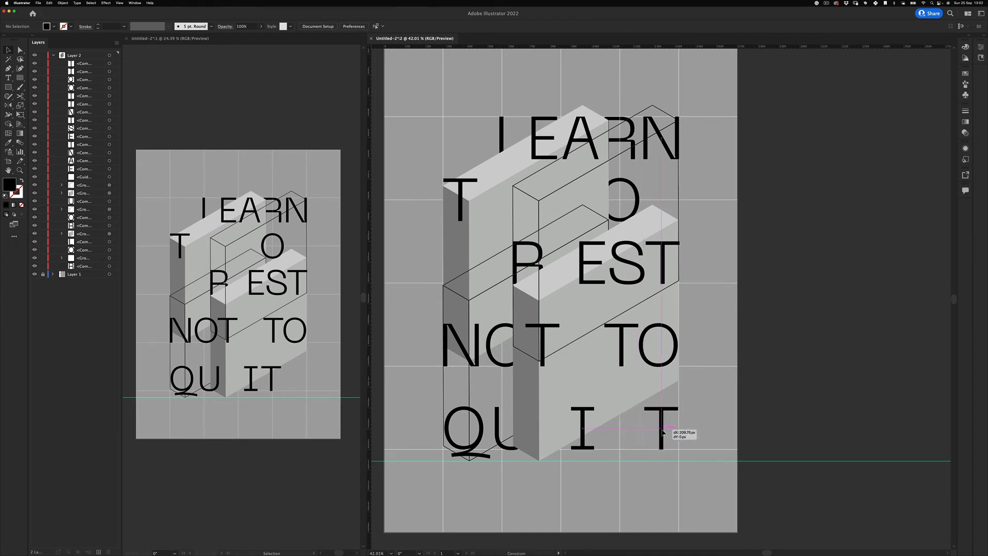
drag(584, 439, 609, 439)
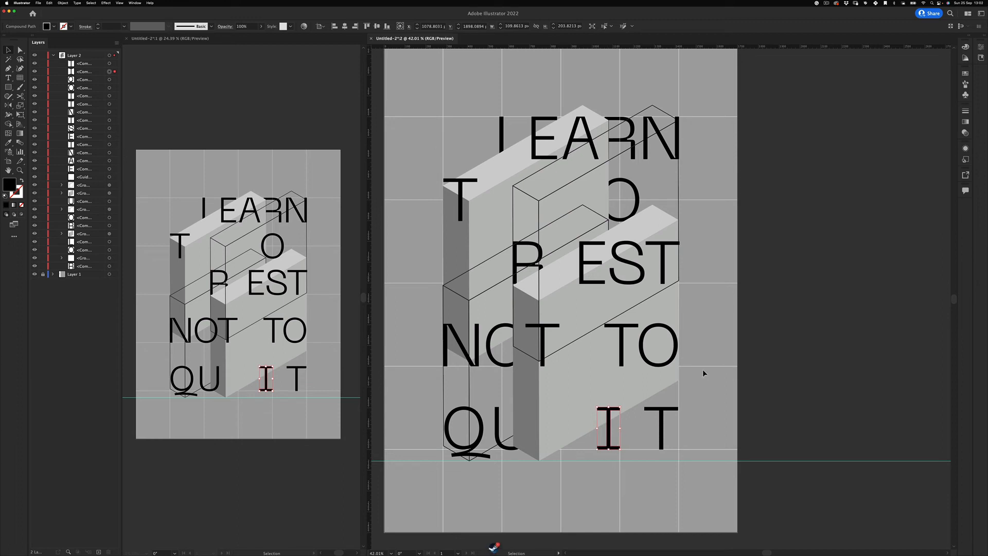
click(649, 474)
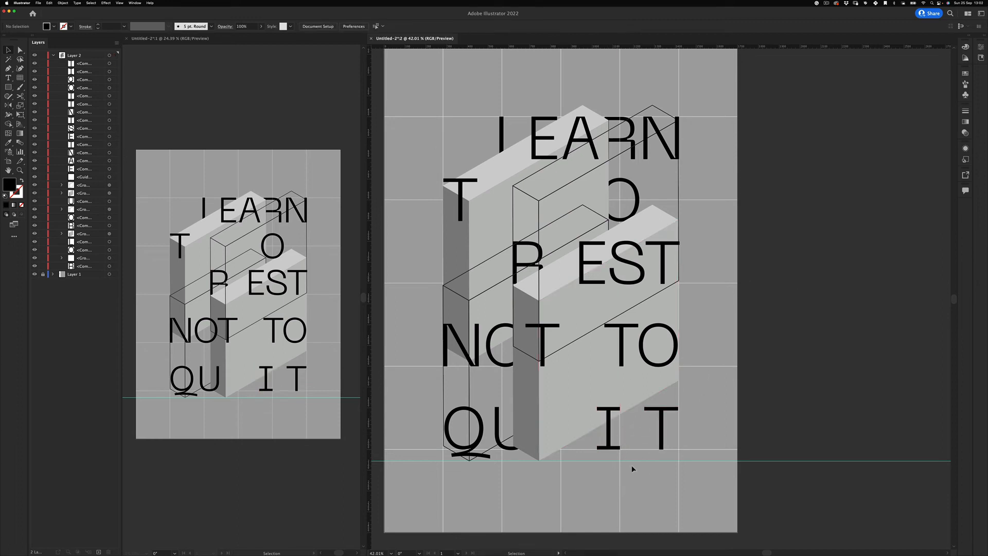
Move the L of LEARN horizontally to line up with the T below it, and shift the E toward the L.
key(z)
drag(582, 317, 539, 252)
key(v)
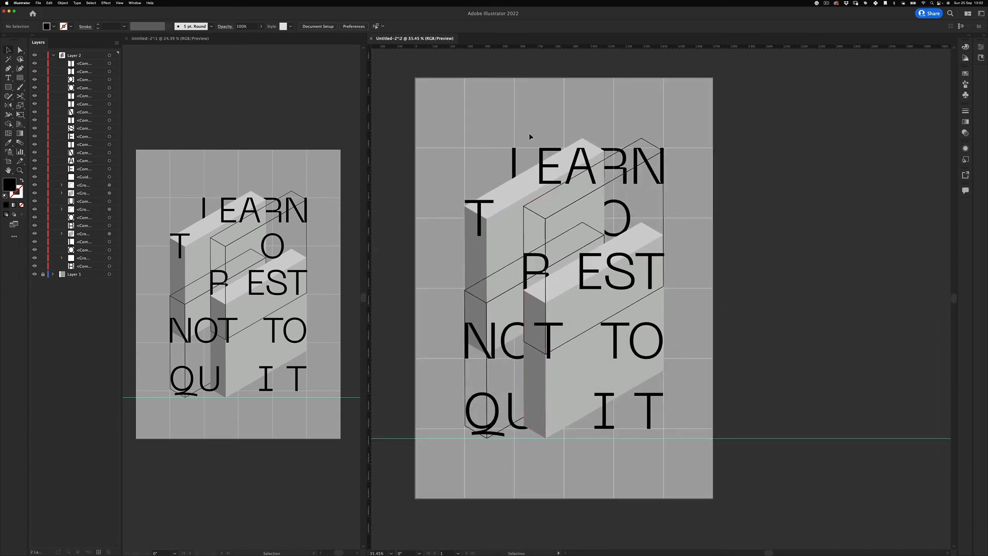
drag(516, 166, 467, 166)
drag(551, 175, 527, 176)
Send the E of LEARN backward in the stack until the back block covers its lower part.
key(super+bracketleft)
key(super+bracketleft)
key(super+bracketleft)
key(super+bracketleft)
key(super+bracketleft)
key(super+bracketleft)
key(super+bracketleft)
key(super+bracketleft)
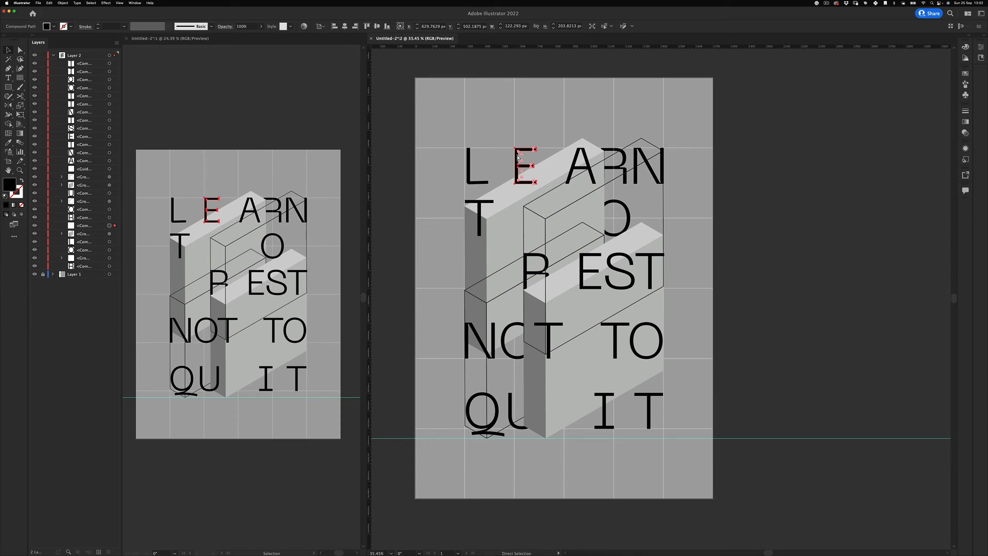
click(822, 103)
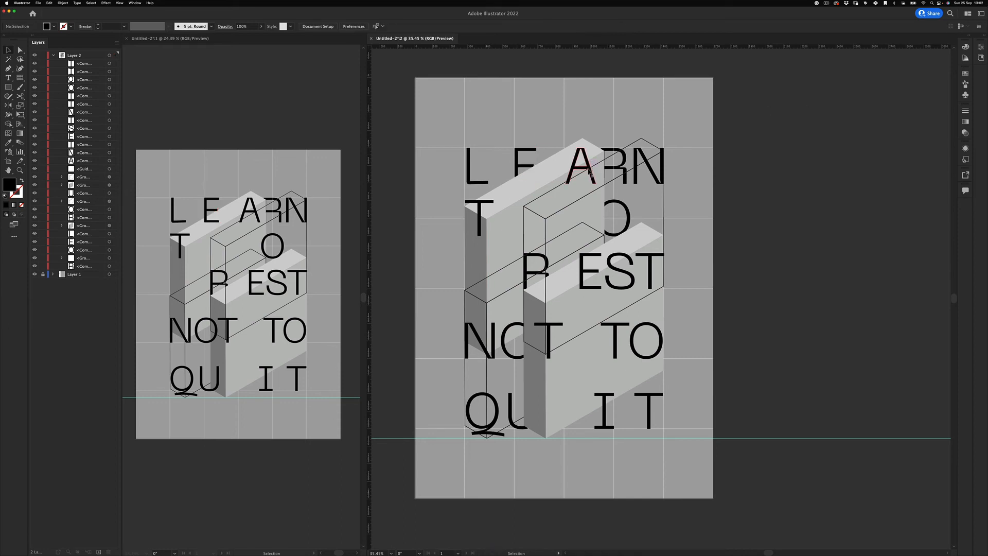
Shift the A and E of LEARN sideways to even out the letter spacing across the word.
drag(589, 170, 614, 171)
click(792, 140)
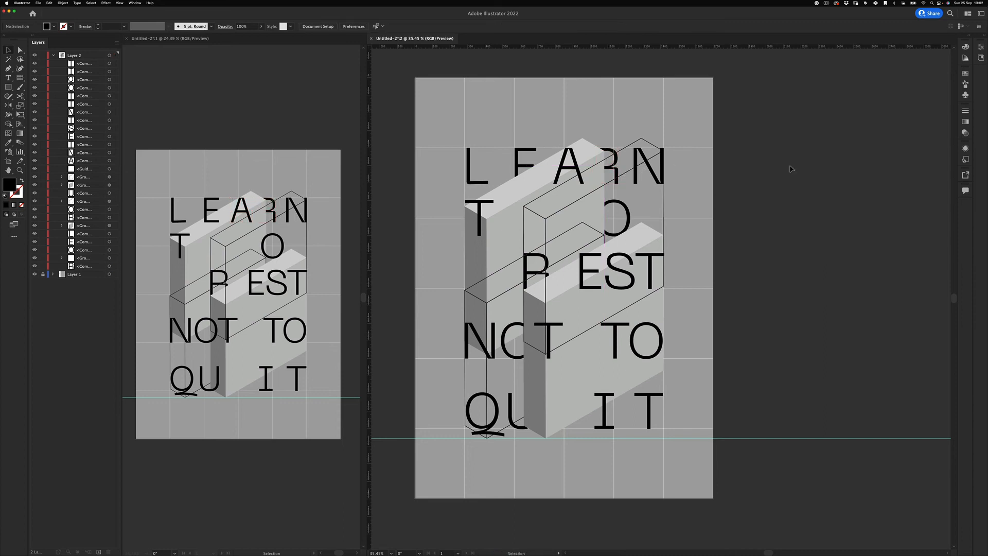
drag(525, 166, 620, 171)
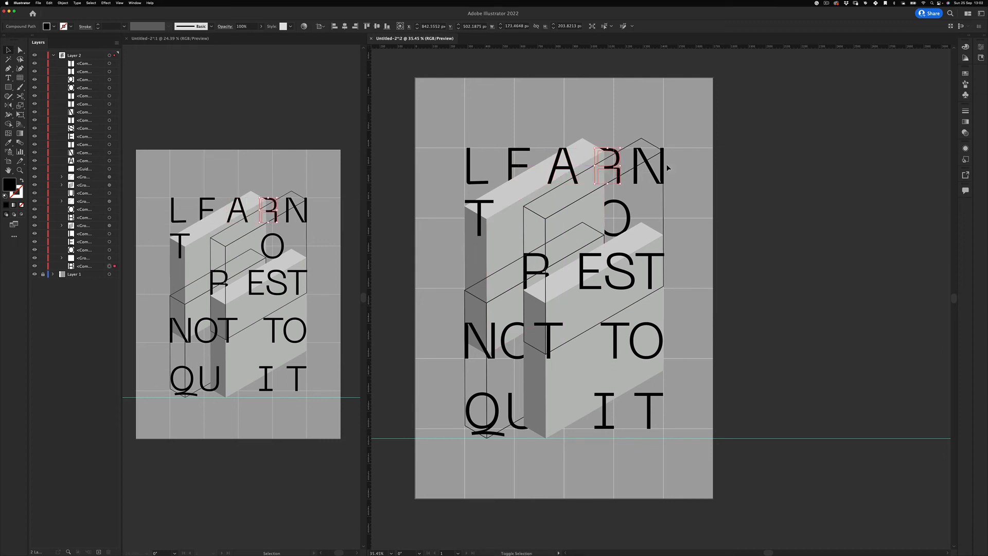
click(788, 142)
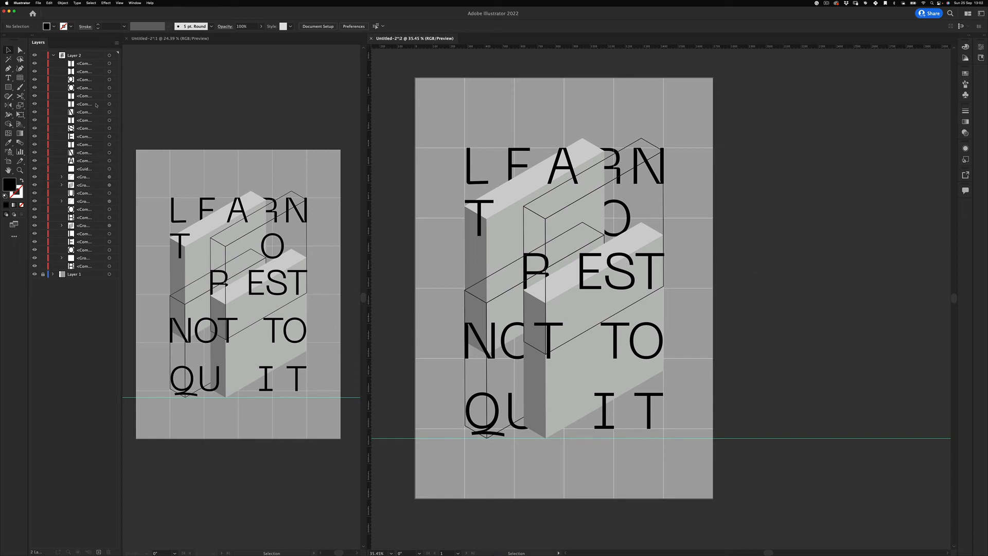
Draw a horizontal line about 383 px long across the back block's near side with a 3 px stroke.
key(backslash)
drag(440, 259, 508, 258)
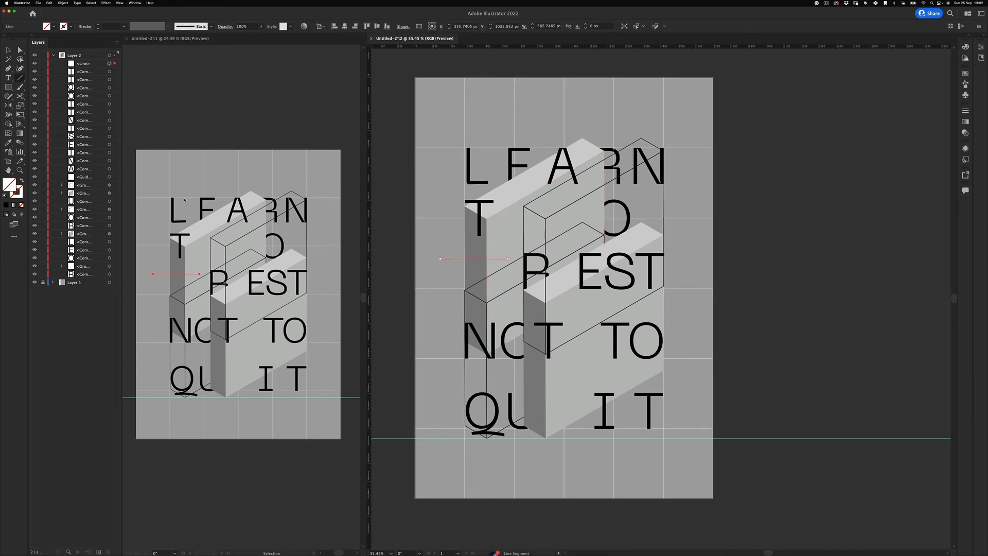
click(124, 27)
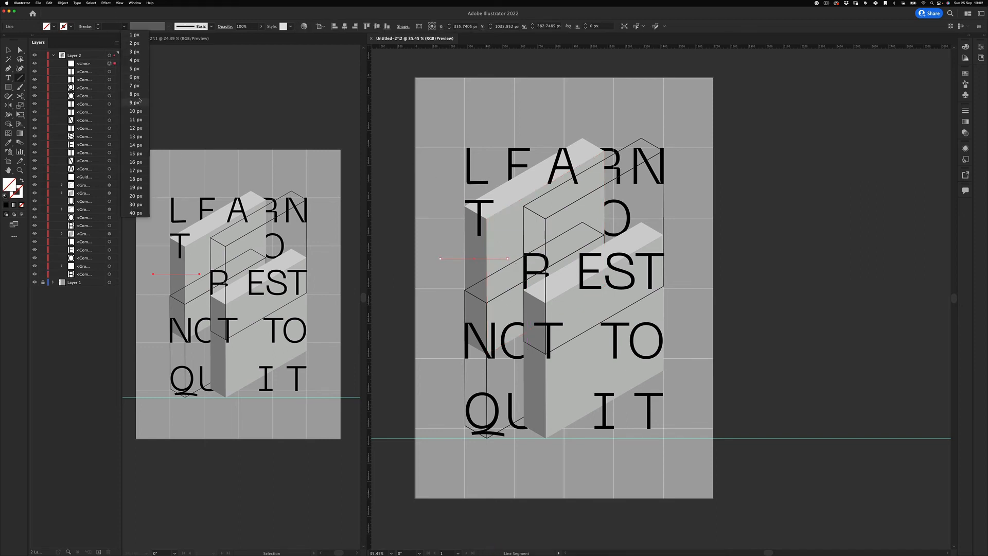
click(138, 53)
Add the Arrow 11 arrowhead to the start of the line and set its scale to 300%.
click(84, 26)
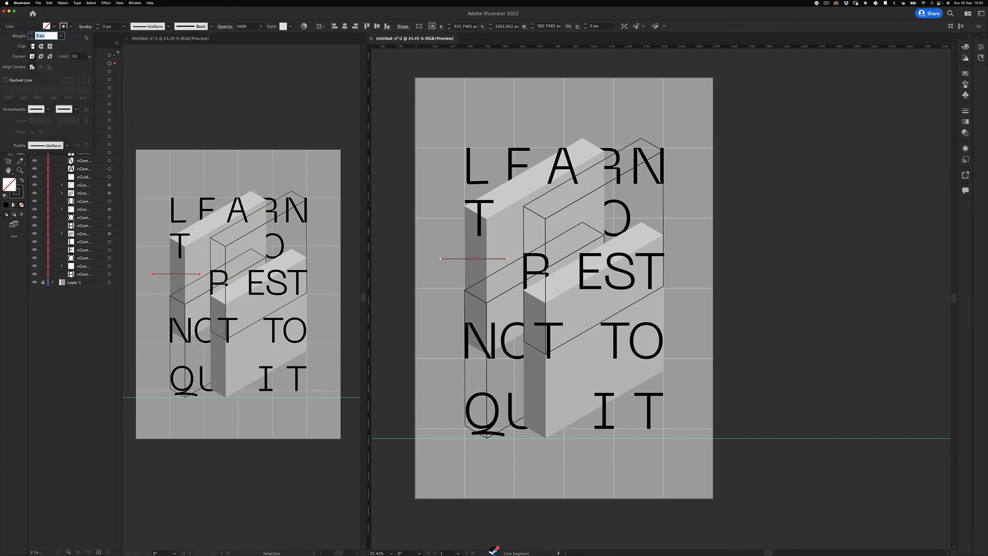
click(44, 111)
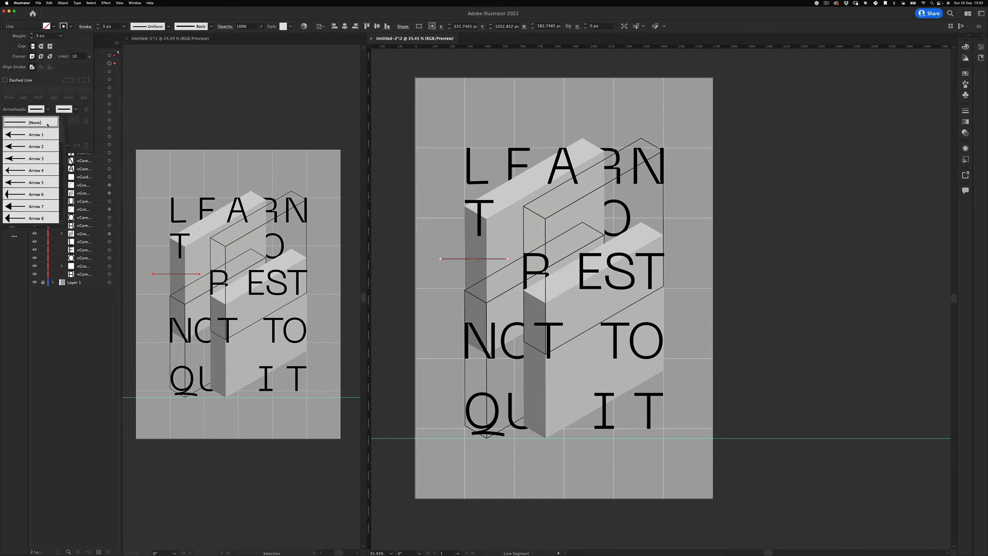
scroll(59, 142, down, 4)
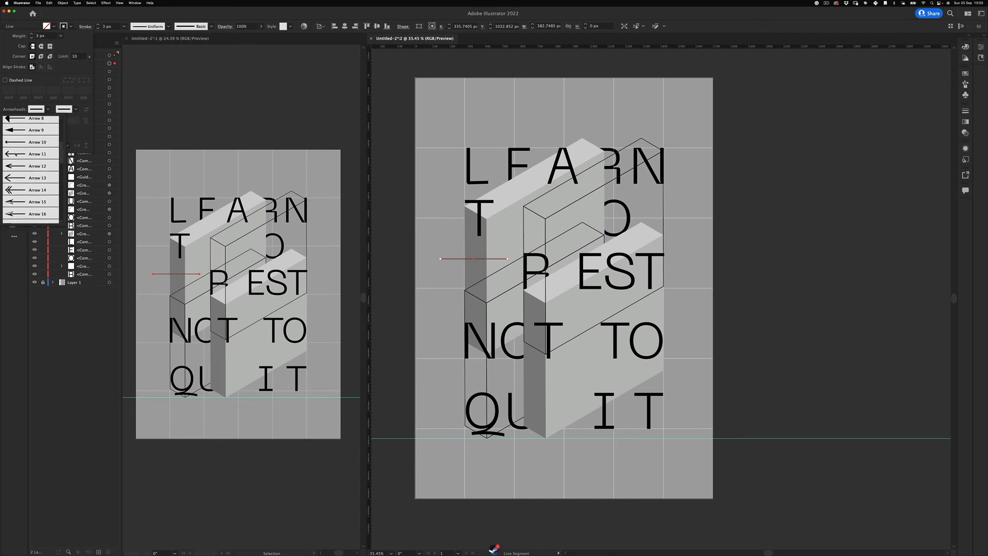
click(24, 152)
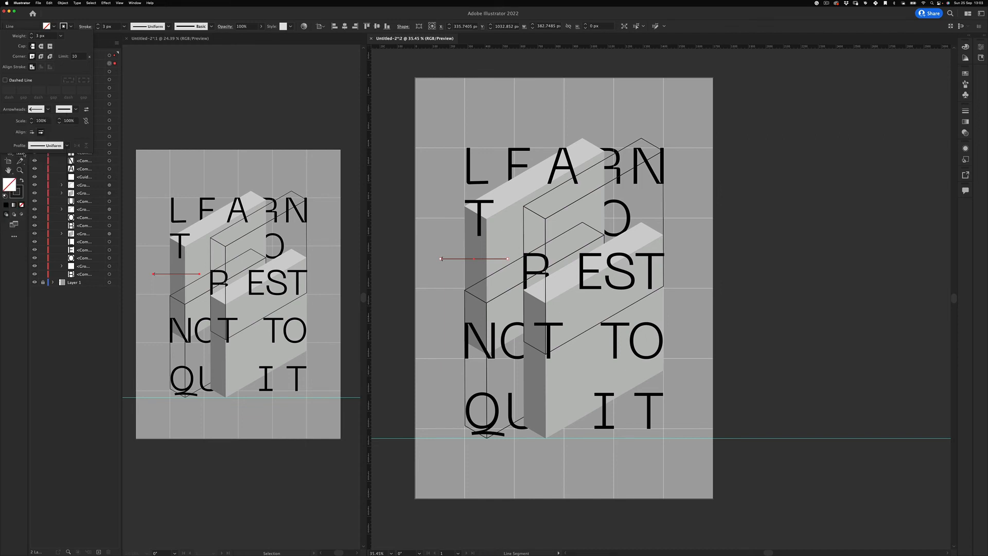
click(46, 121)
key(Tab)
text(300)
key(Tab)
click(427, 135)
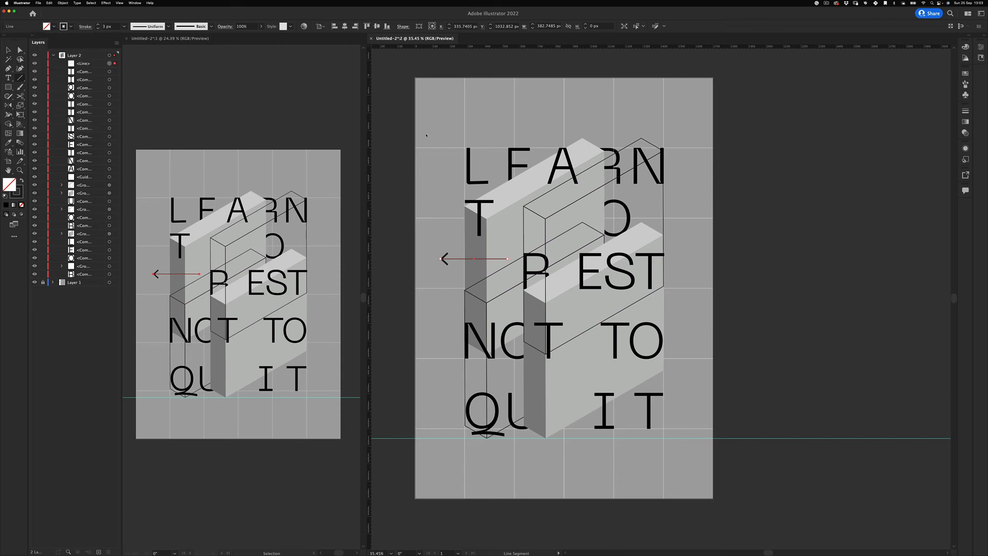
key(v)
click(418, 94)
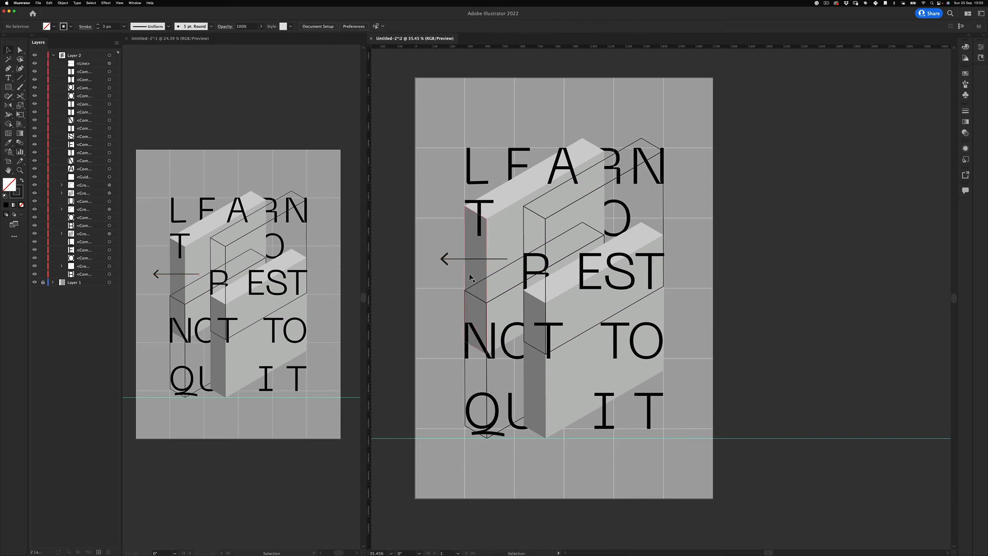
Flip the arrow horizontally with Free Transform so it points toward the R of REST.
click(473, 259)
key(e)
mouse_move(514, 273)
mouse_down()
mouse_move(435, 313)
mouse_move(359, 225)
mouse_move(387, 248)
mouse_move(387, 259)
mouse_up()
Set the arrow's stroke weight to 12 px and its arrowhead scale to 100%.
click(124, 26)
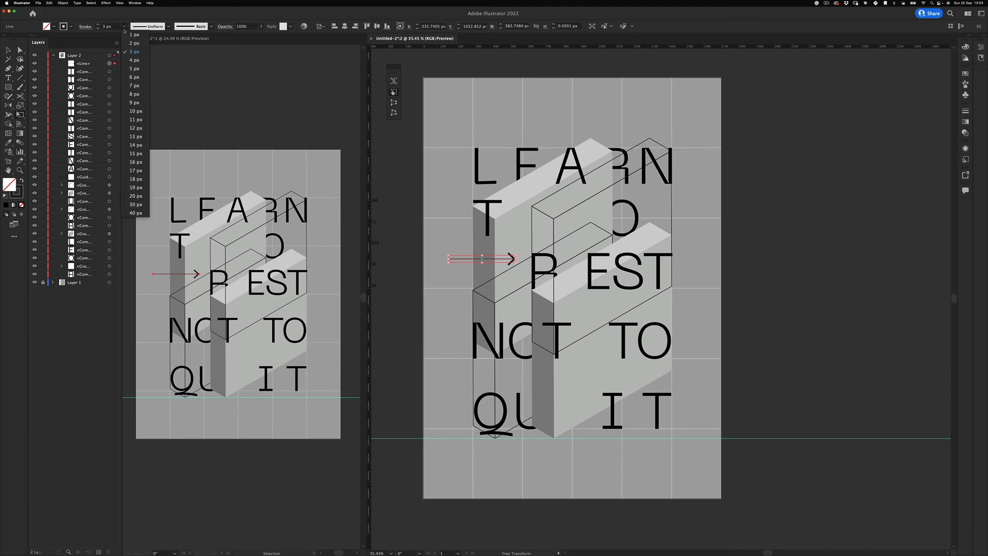
click(143, 130)
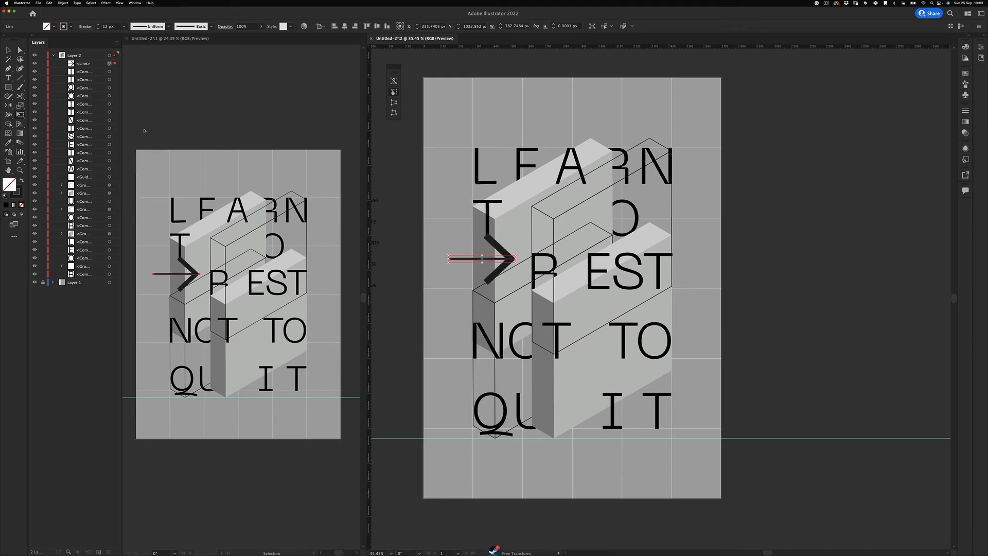
click(85, 27)
drag(47, 121, 13, 97)
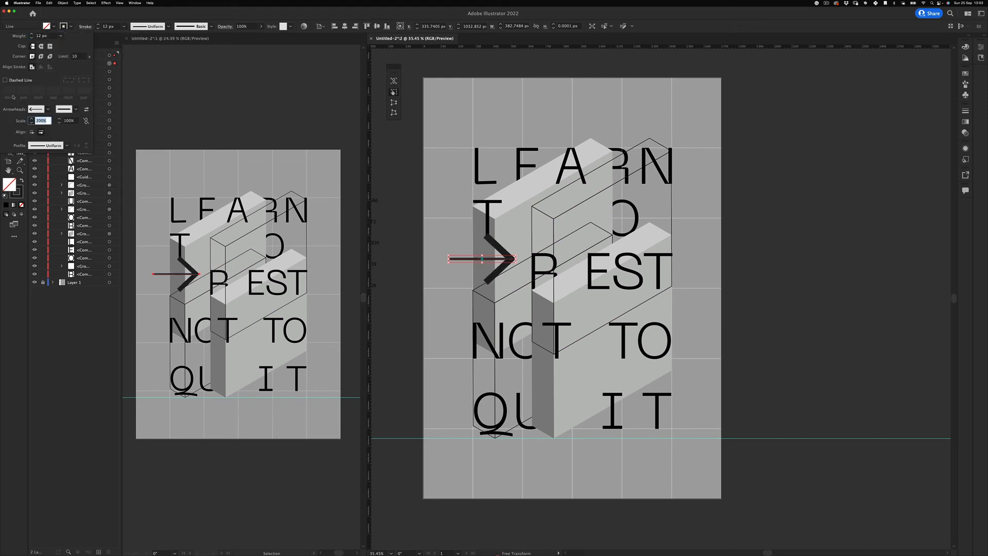
key(Tab)
key(Return)
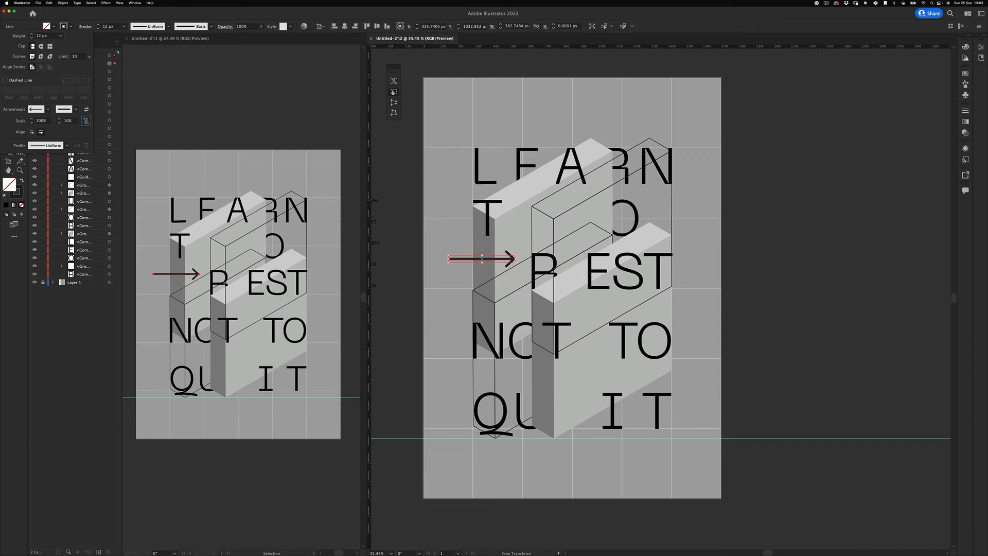
click(807, 240)
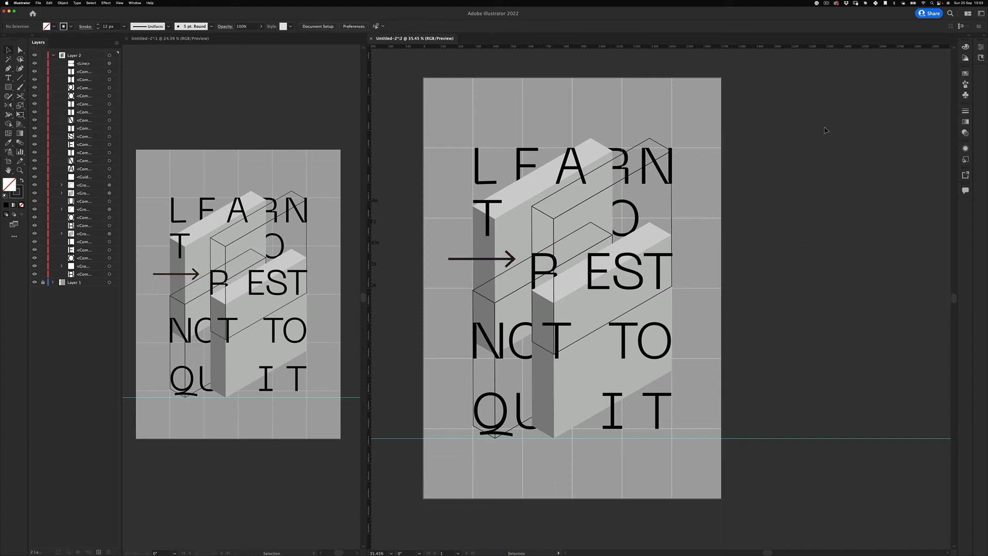
Lower the arrow to the REST line and pull its tail in to the outer grid line, leaving it about 268 px long.
drag(513, 259, 512, 281)
key(a)
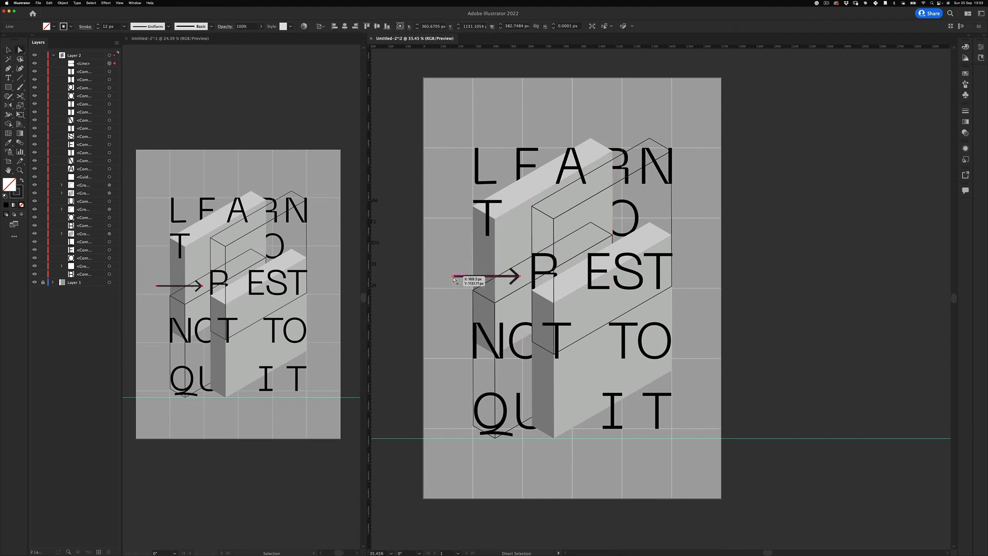
click(472, 277)
drag(454, 276, 472, 277)
key(super+z)
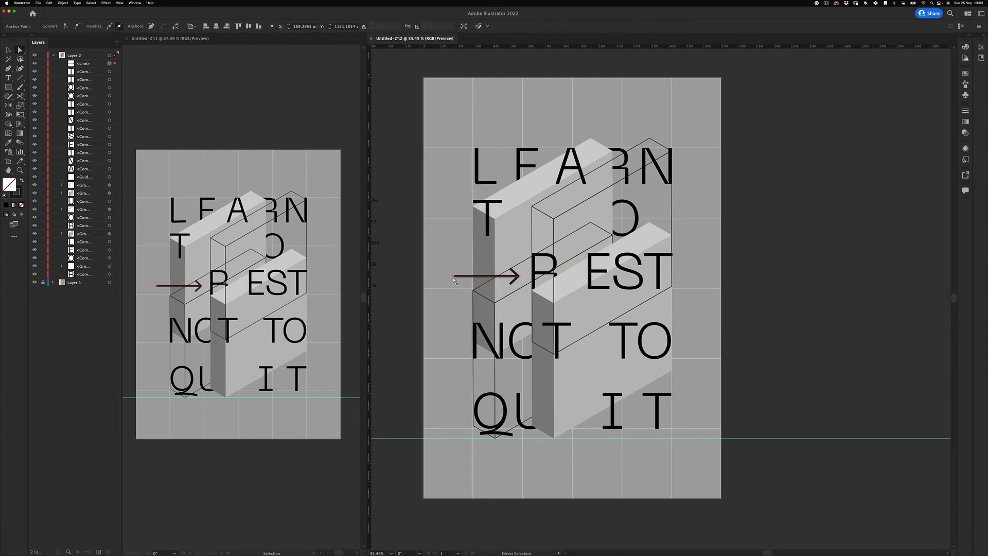
drag(453, 277, 473, 277)
click(809, 133)
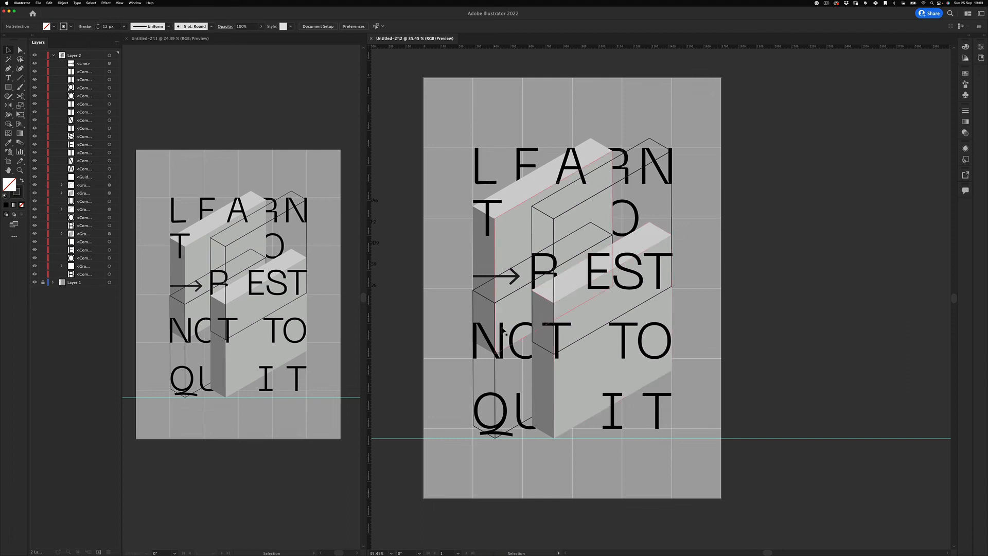
Duplicate the REST arrow onto the second line between T and O, and set the copy's stroke colour to white (#FFFFFF).
drag(517, 279, 576, 221)
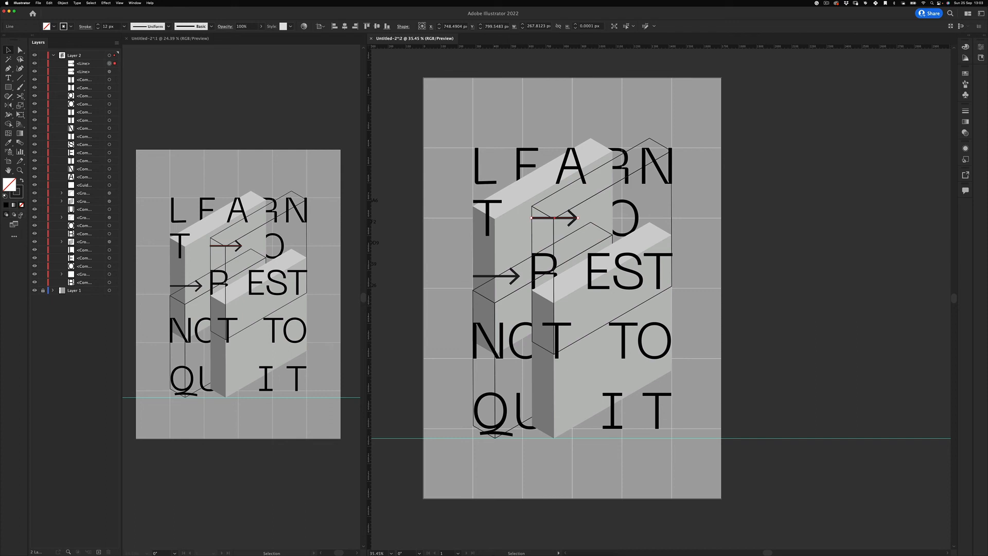
double_click(21, 194)
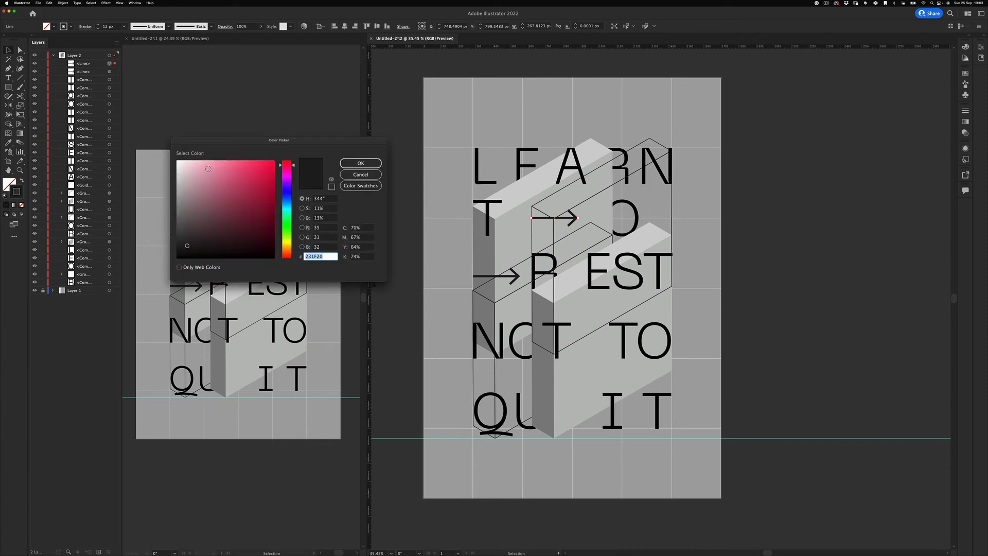
click(361, 163)
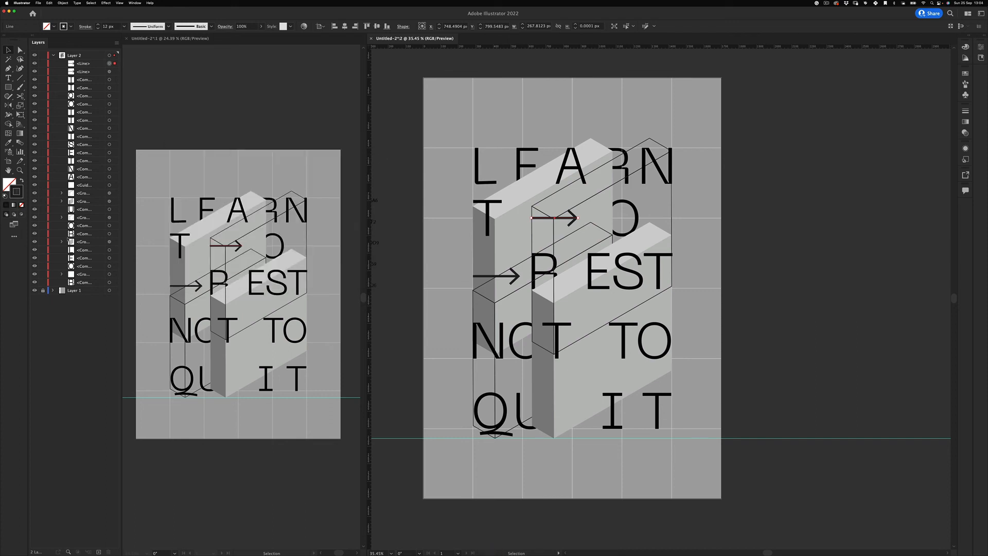
double_click(16, 190)
drag(189, 165, 174, 151)
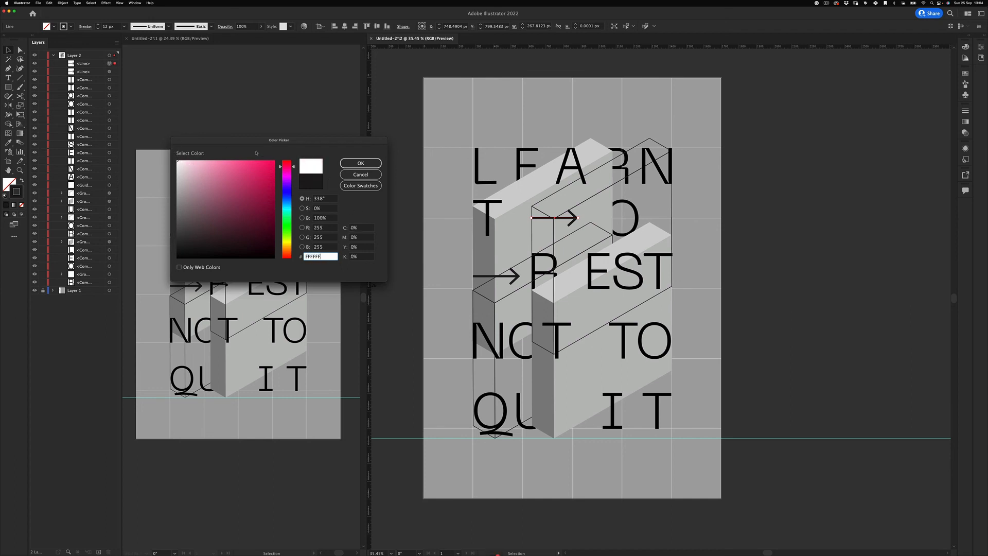
click(360, 165)
click(791, 131)
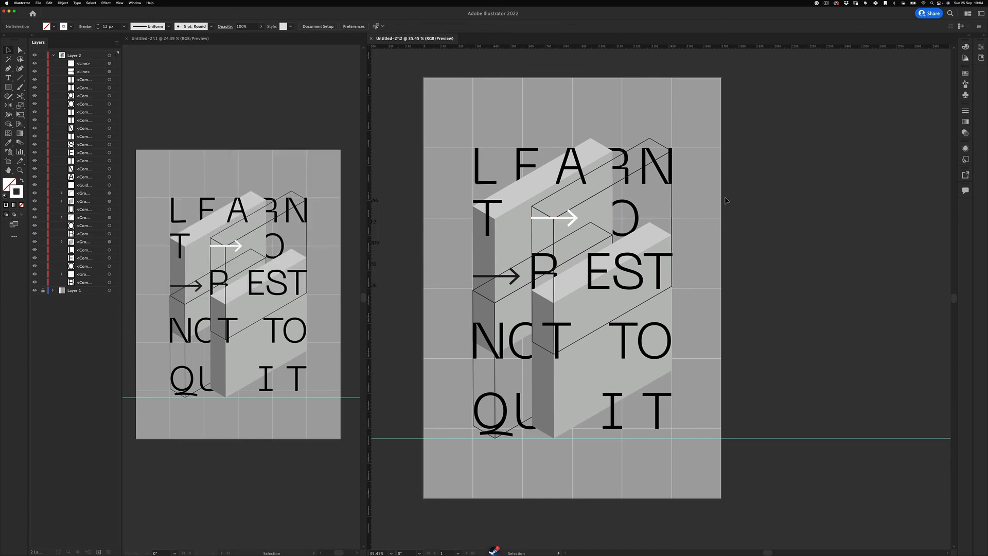
Duplicate the dark REST arrow and run the longer copy through the NOT TO line, from the outer left grid line to the T of TO.
drag(519, 280, 723, 265)
key(a)
click(593, 350)
click(705, 269)
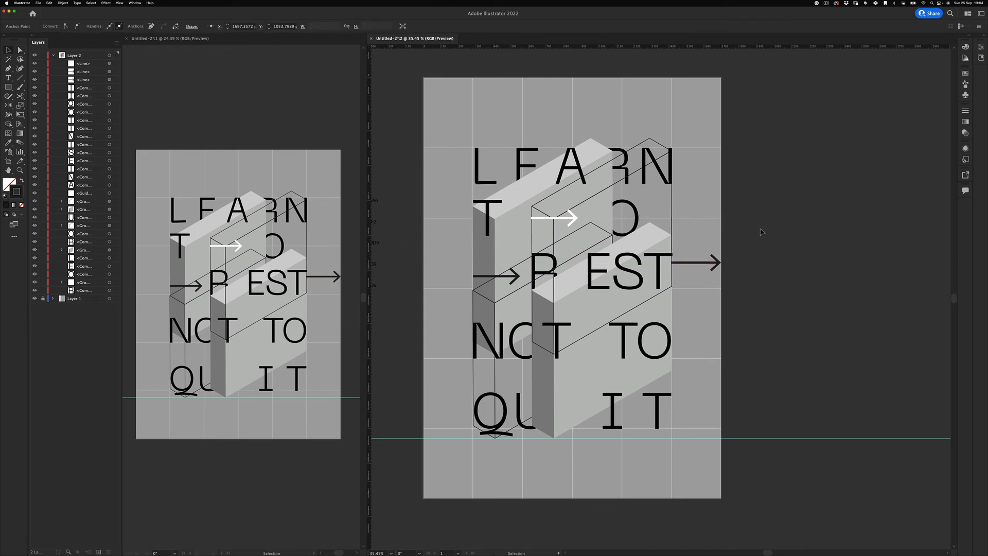
key(ctrl+a)
click(808, 195)
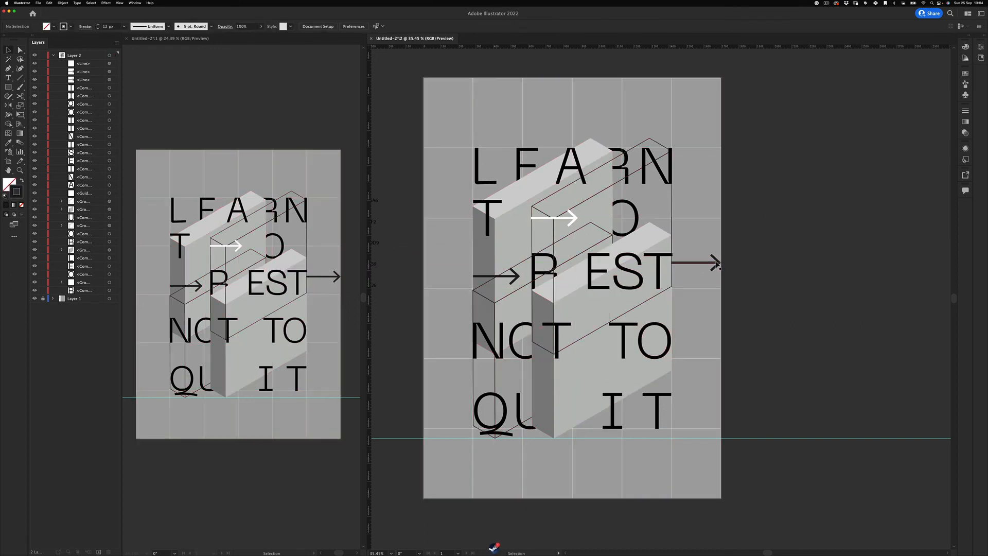
drag(720, 263, 475, 344)
click(793, 209)
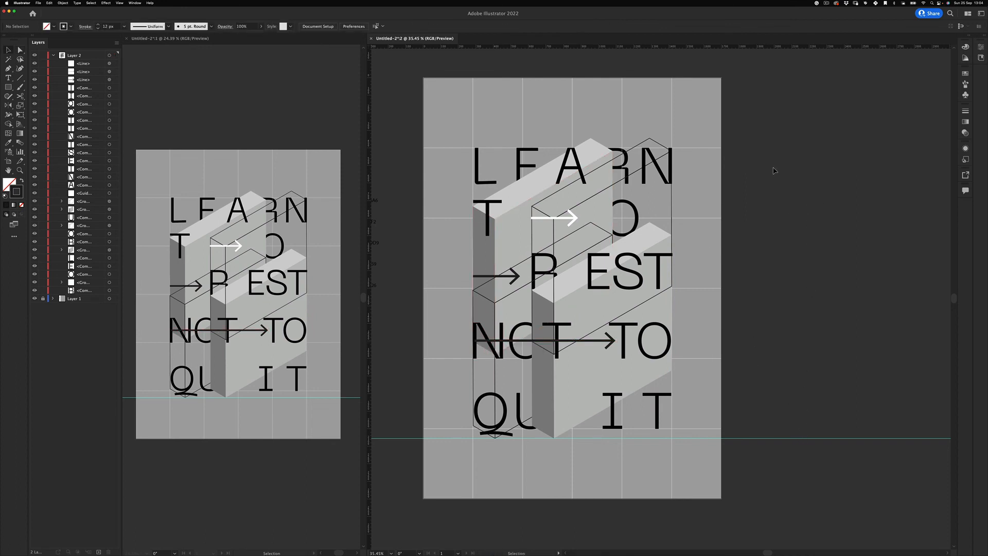
Extend the white arrow's tail horizontally to the outer left grid line, through the T of the second line.
key(a)
drag(533, 220, 472, 217)
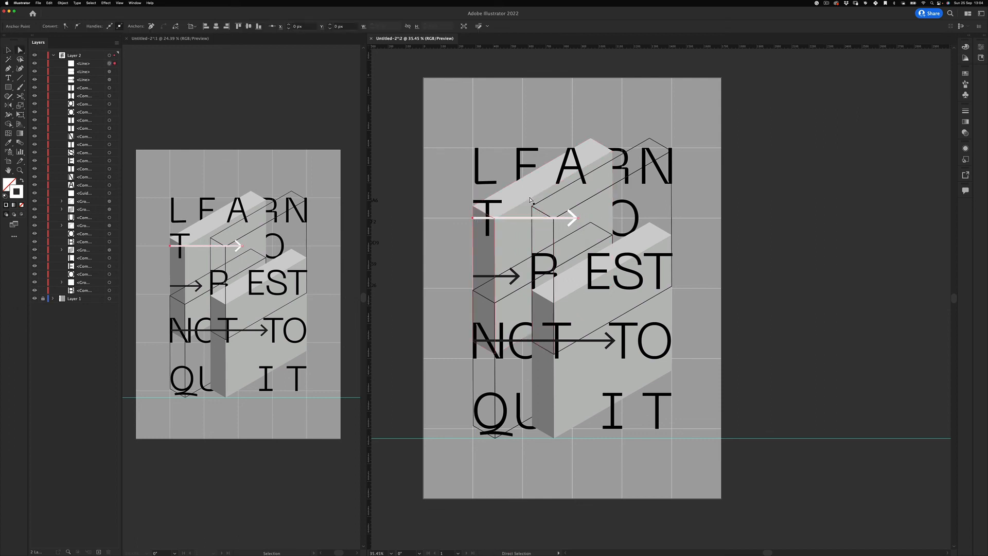
key(v)
click(813, 219)
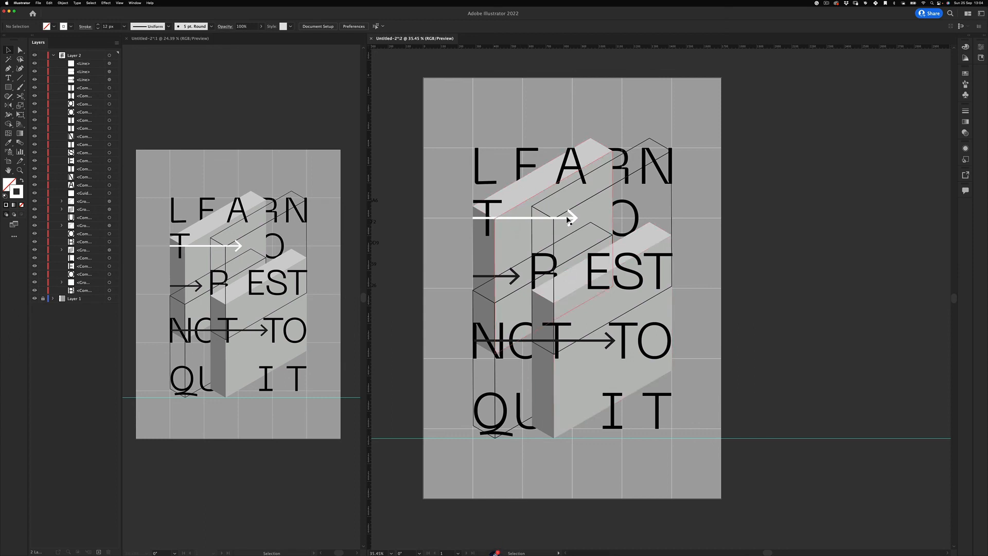
Duplicate the white arrow onto the QUIT line and shorten it to fill the gap between U and I.
drag(569, 215, 596, 415)
key(a)
click(643, 409)
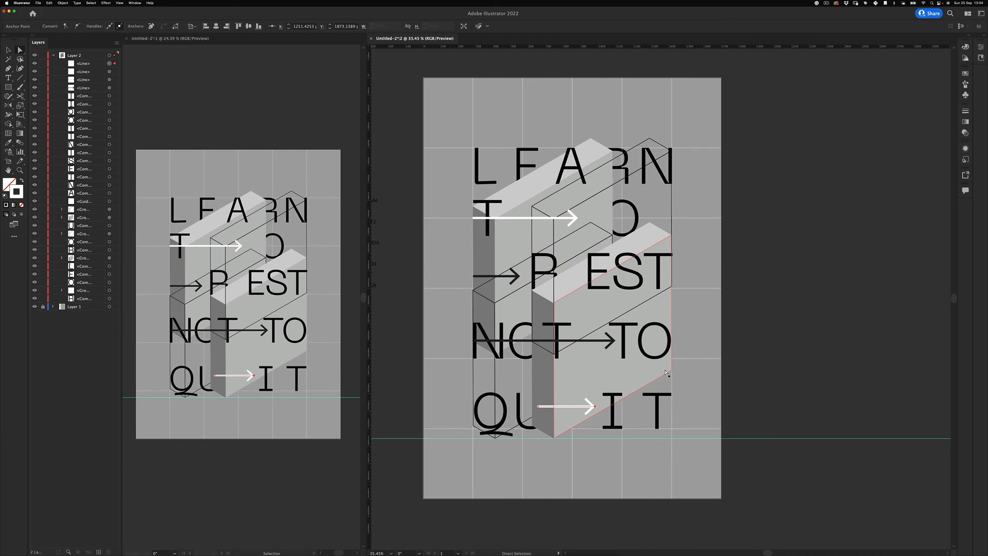
click(761, 309)
key(v)
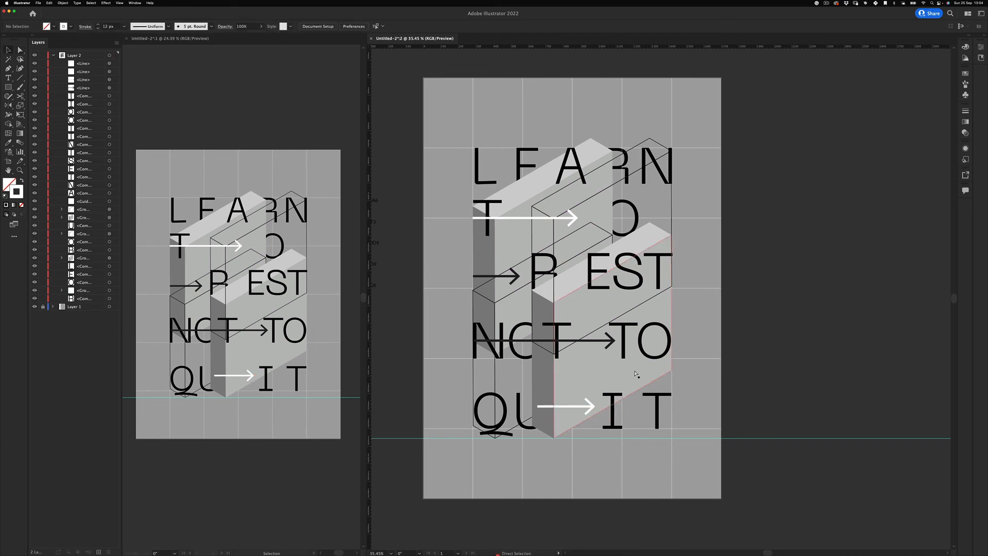
Show the poster in full-screen mode without the interface and centre it to review the composition.
key(f)
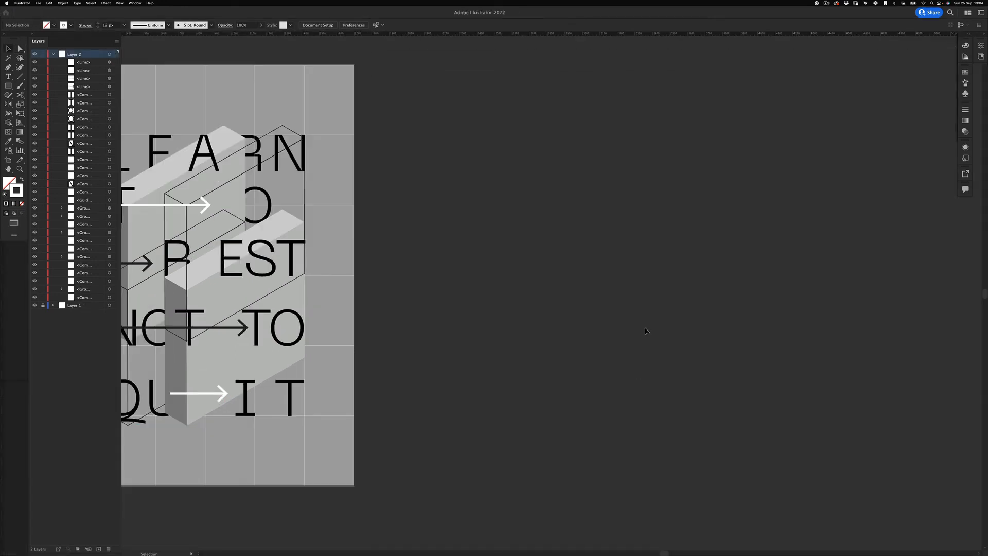
key(f)
drag(431, 255, 604, 284)
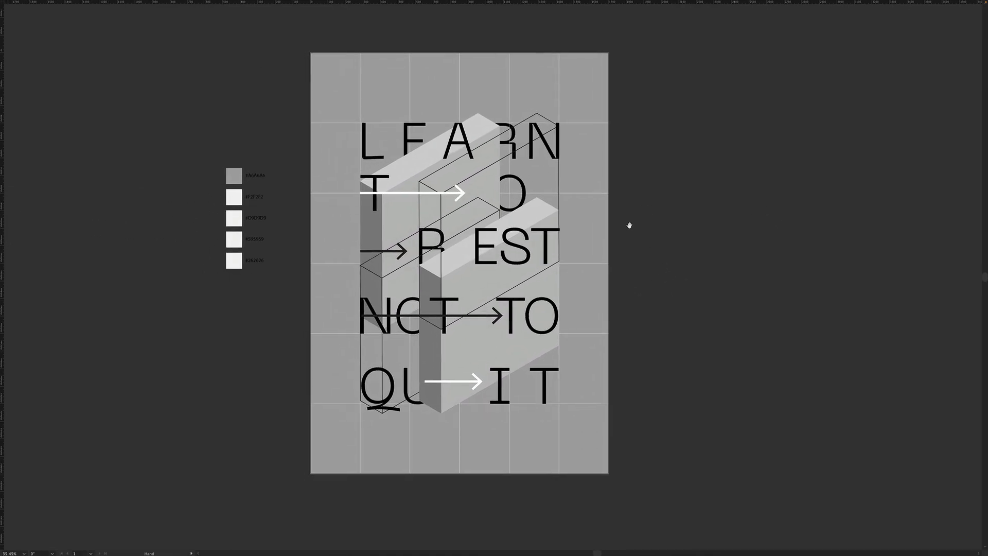
scroll(492, 245, up, 3)
drag(492, 245, 500, 273)
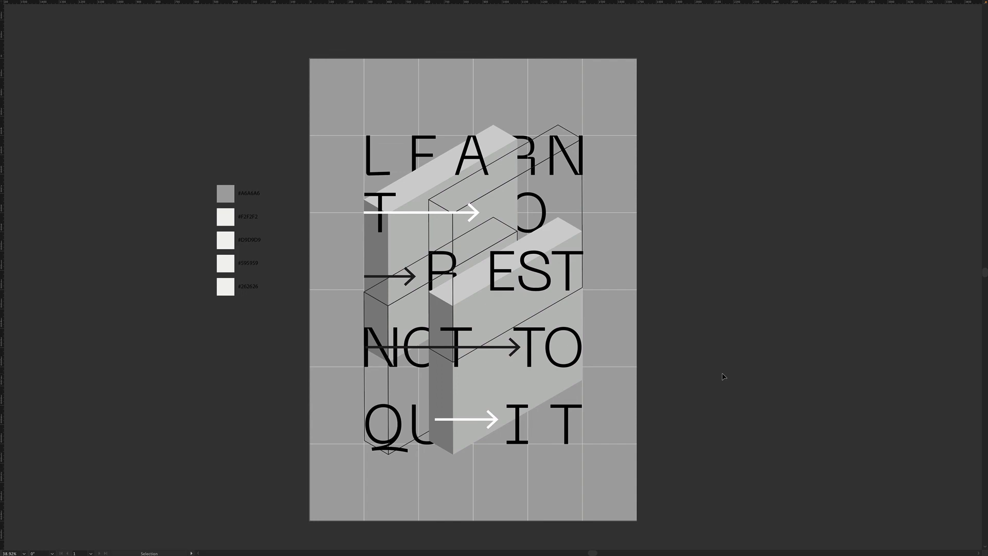
Move the E of REST horizontally about 60 px toward the R to even out the letter spacing.
click(505, 272)
drag(505, 272, 493, 272)
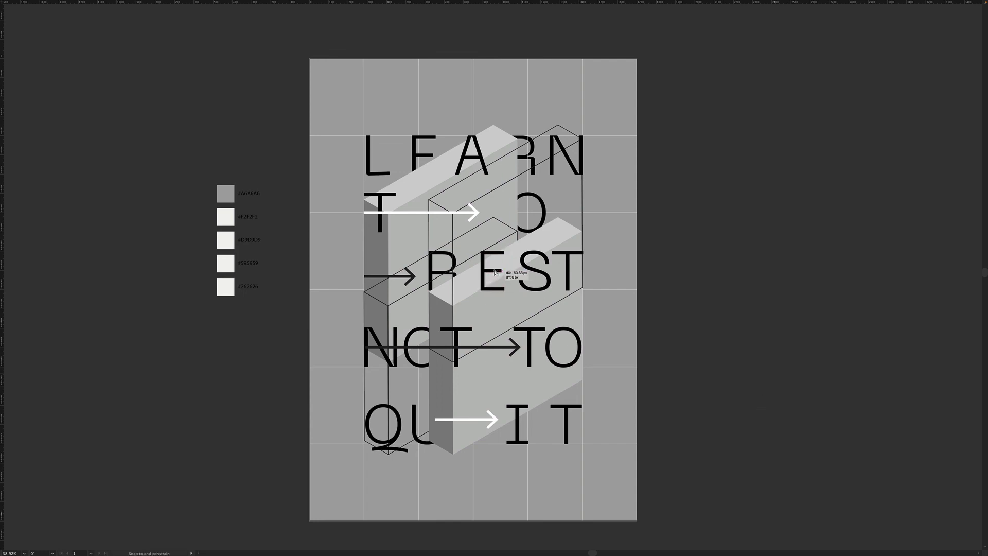
click(762, 219)
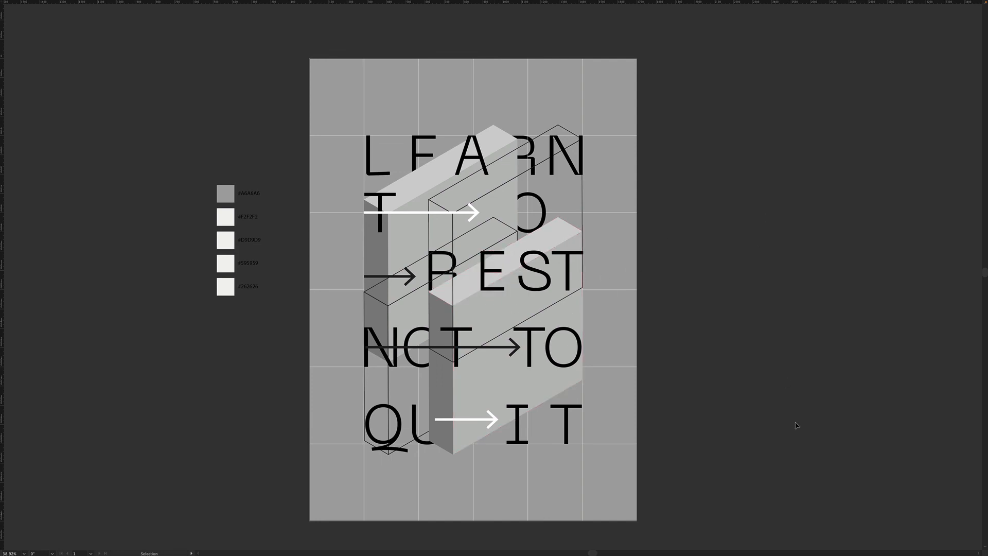